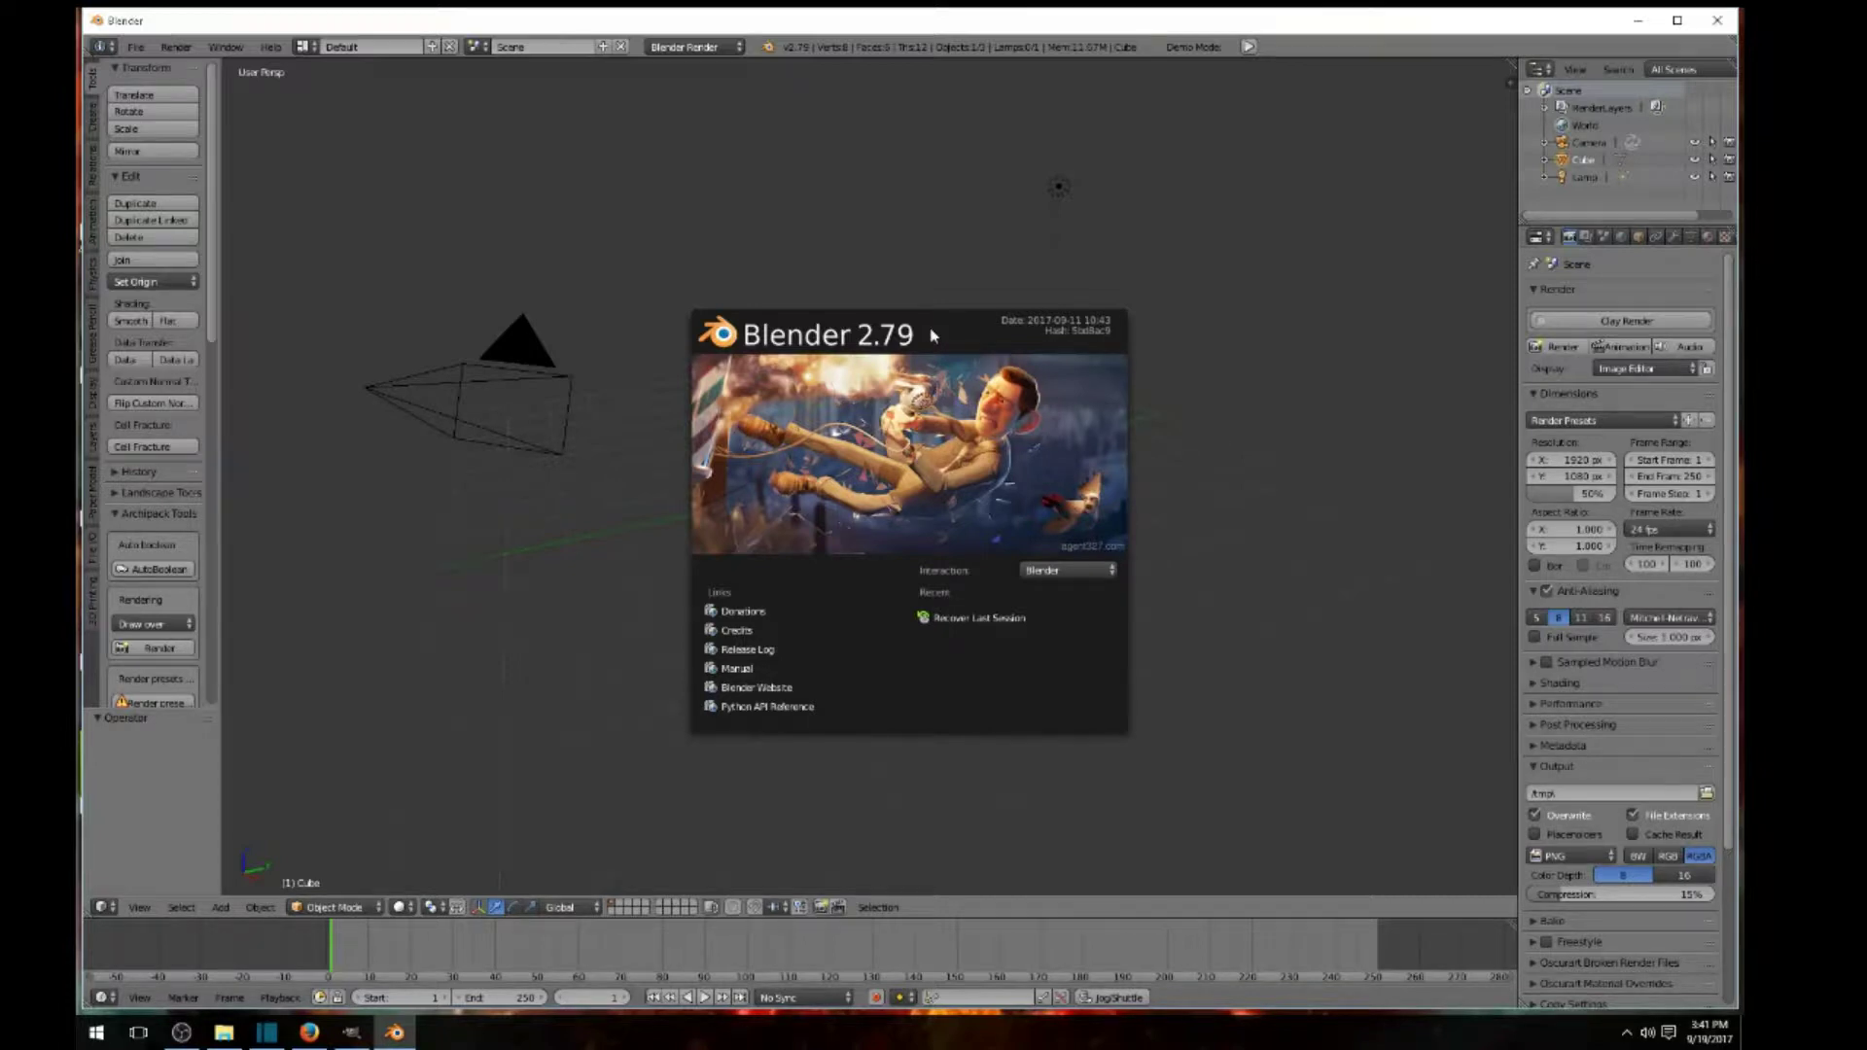
- Close the Blender 2.79 splash screen to reveal the default camera, cube and lamp scene
left_click(1360, 353)
scroll(1091, 581, "up", 5)
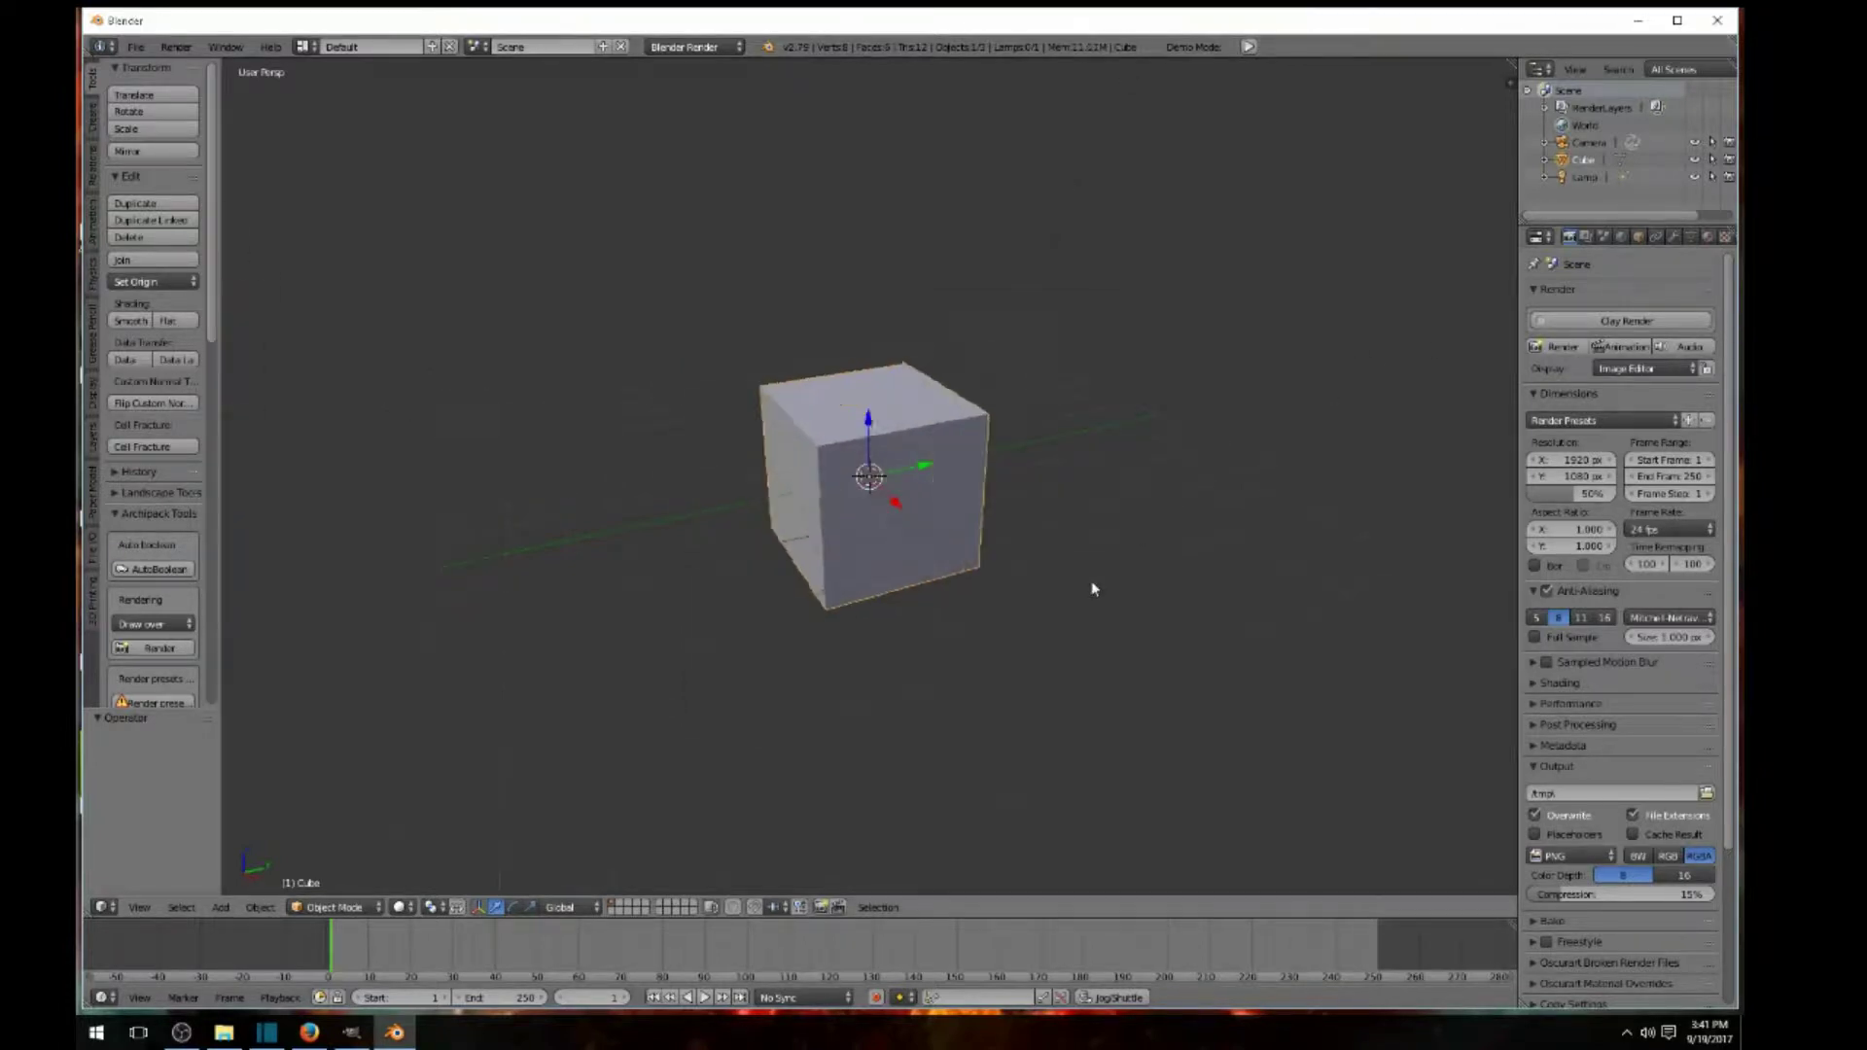
scroll(1092, 579, "down", 4)
scroll(1066, 564, "up", 4)
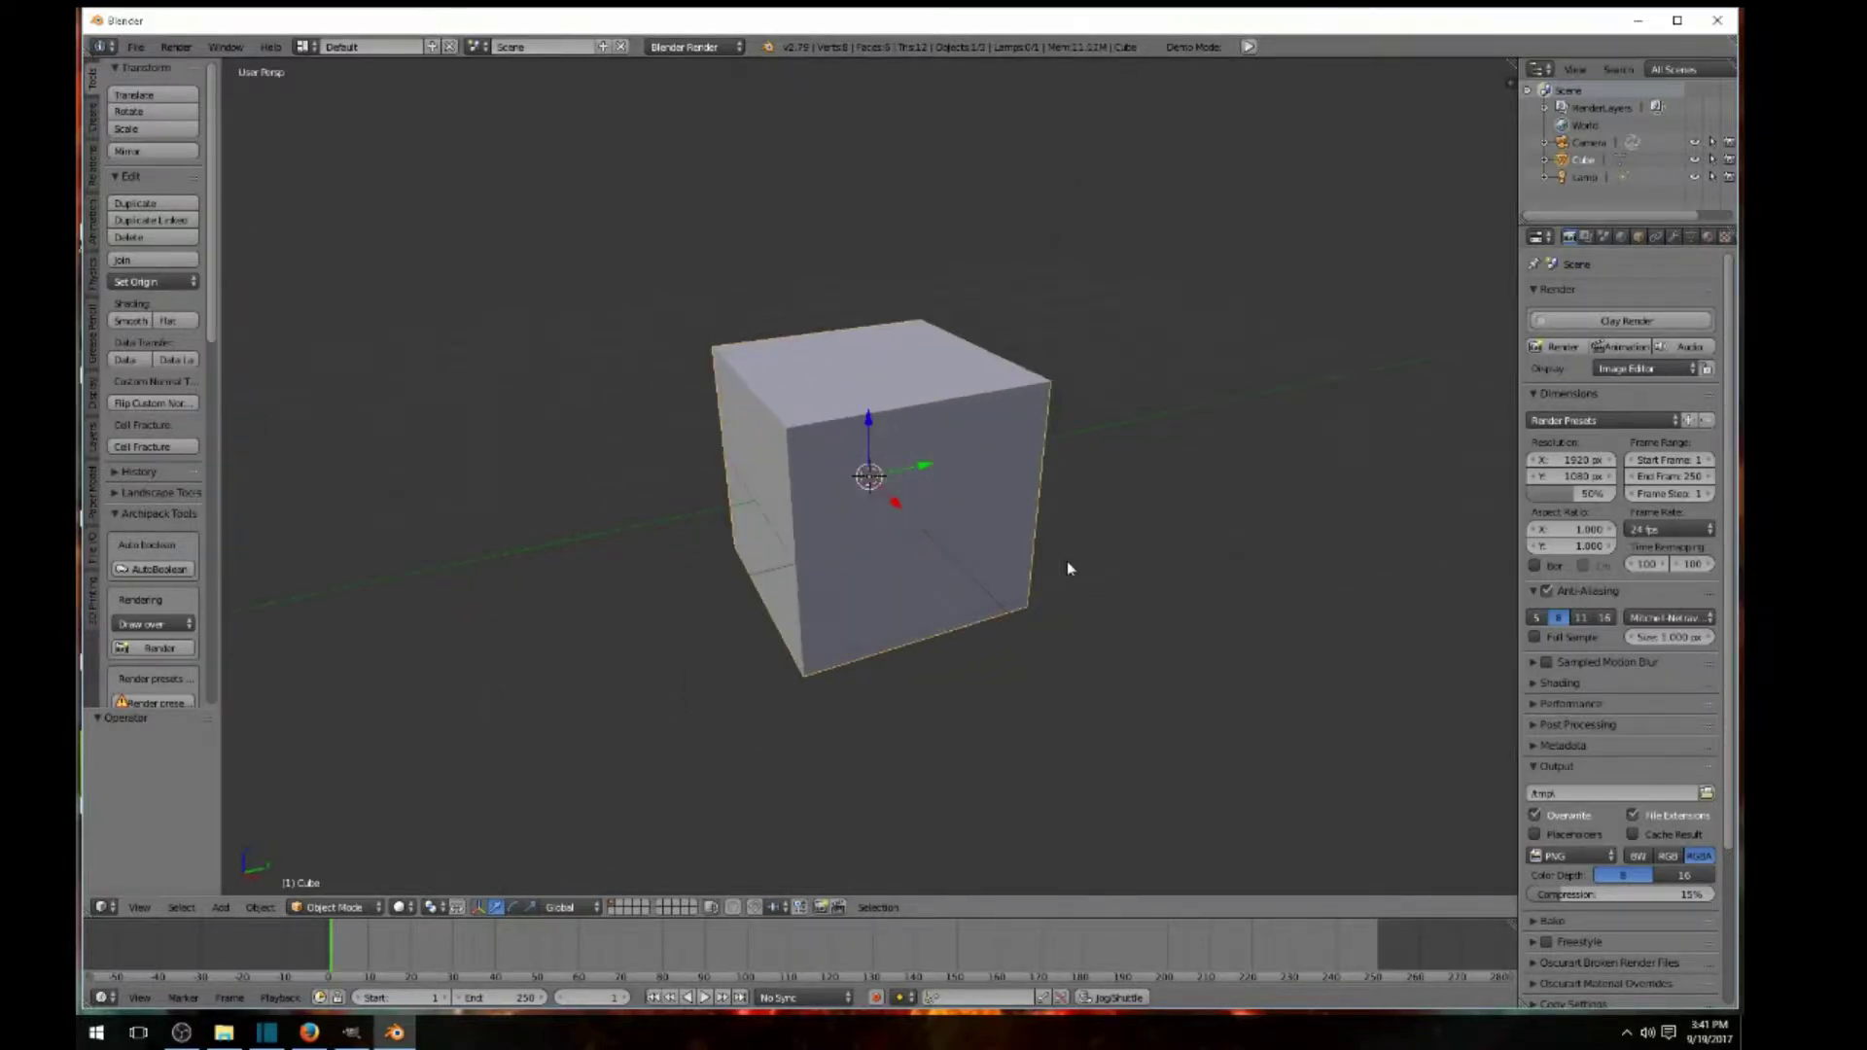
scroll(1066, 562, "down", 2)
scroll(1067, 564, "down", 4)
scroll(1067, 564, "up", 5)
scroll(1067, 564, "down", 5)
scroll(1067, 568, "up", 7)
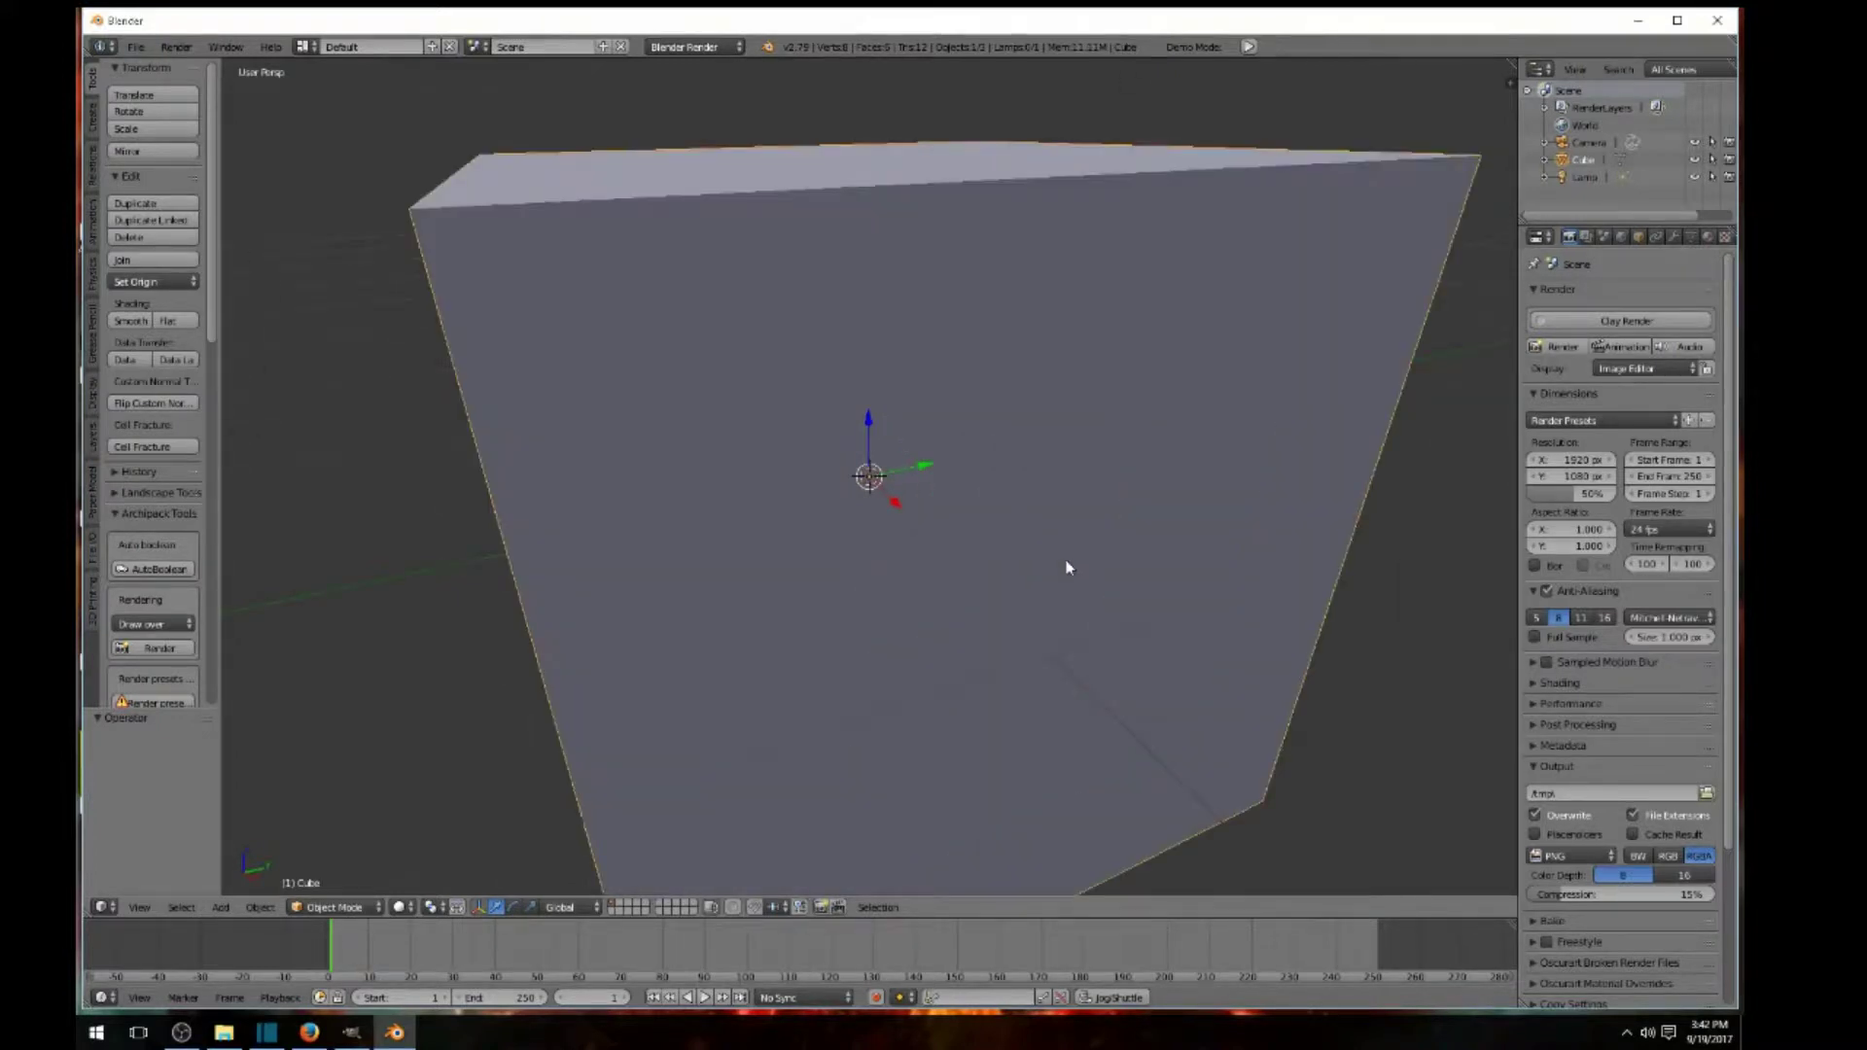
scroll(1067, 568, "down", 4)
scroll(1067, 568, "up", 5)
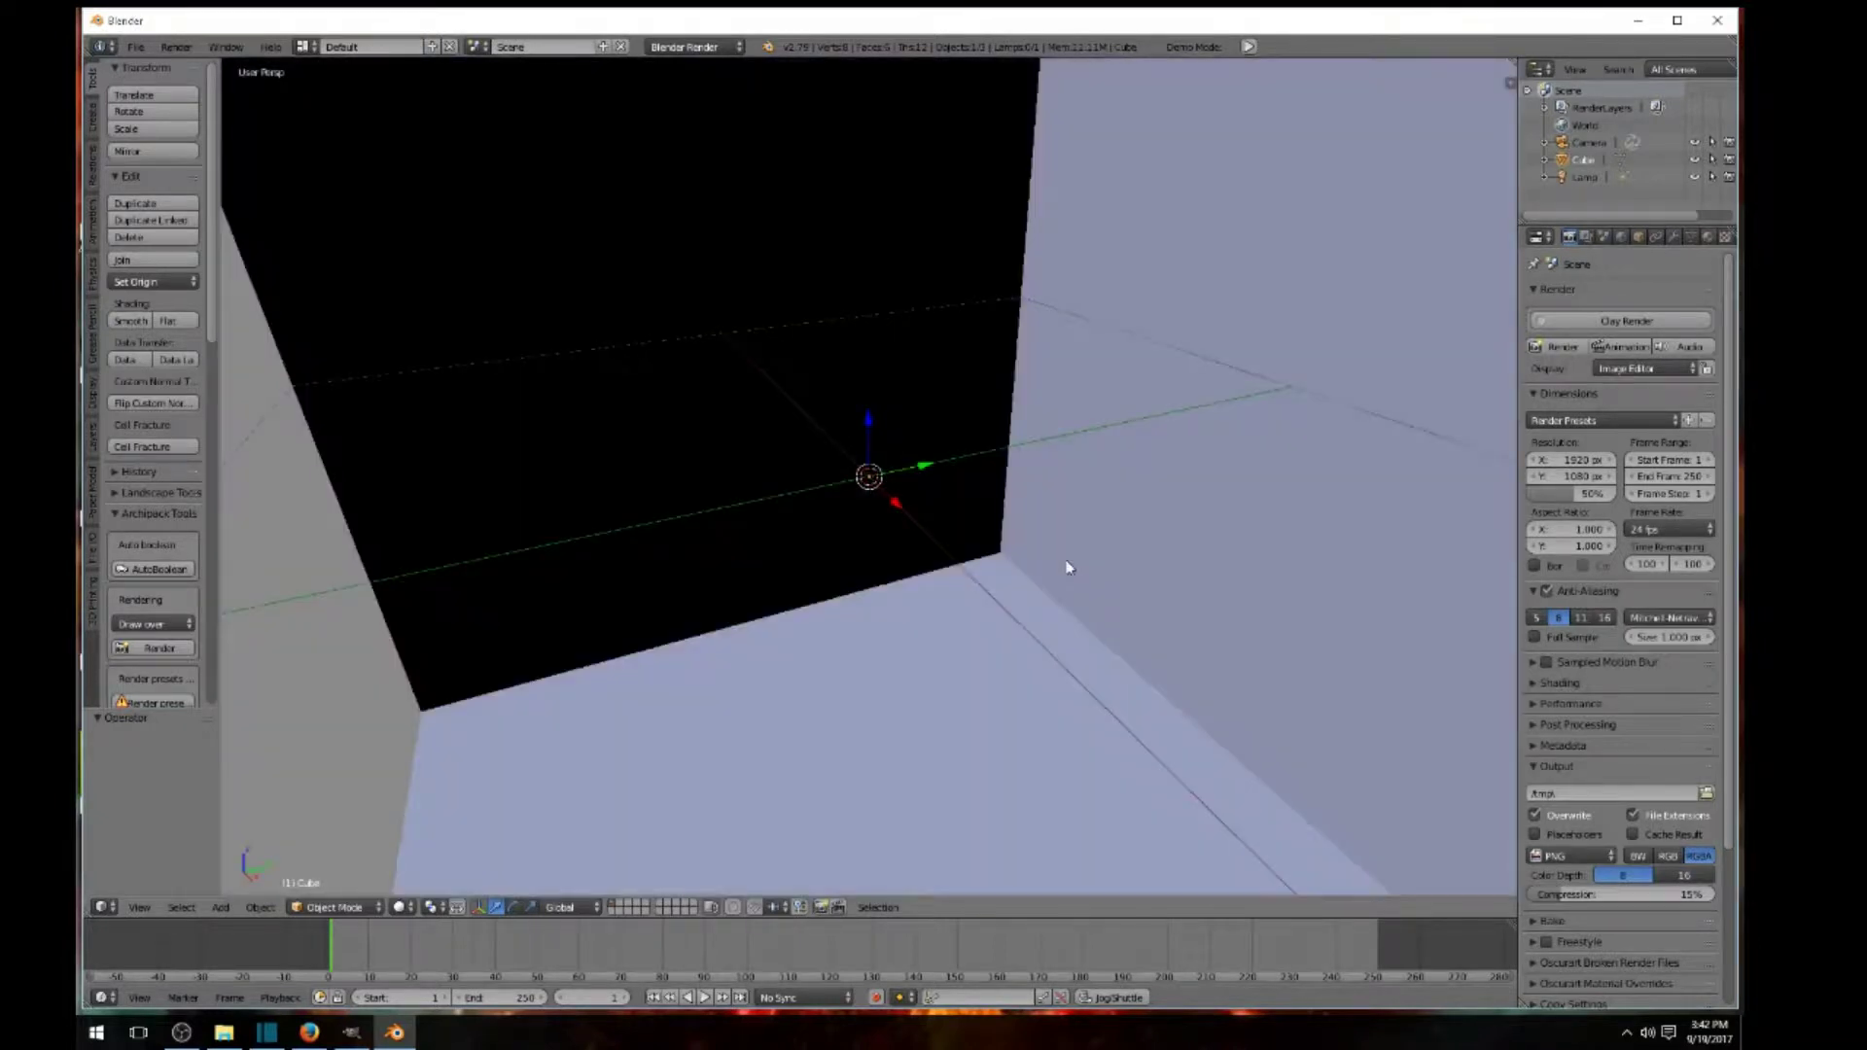
middle_click_drag(1067, 568, 1130, 558)
scroll(1129, 558, "down", 6)
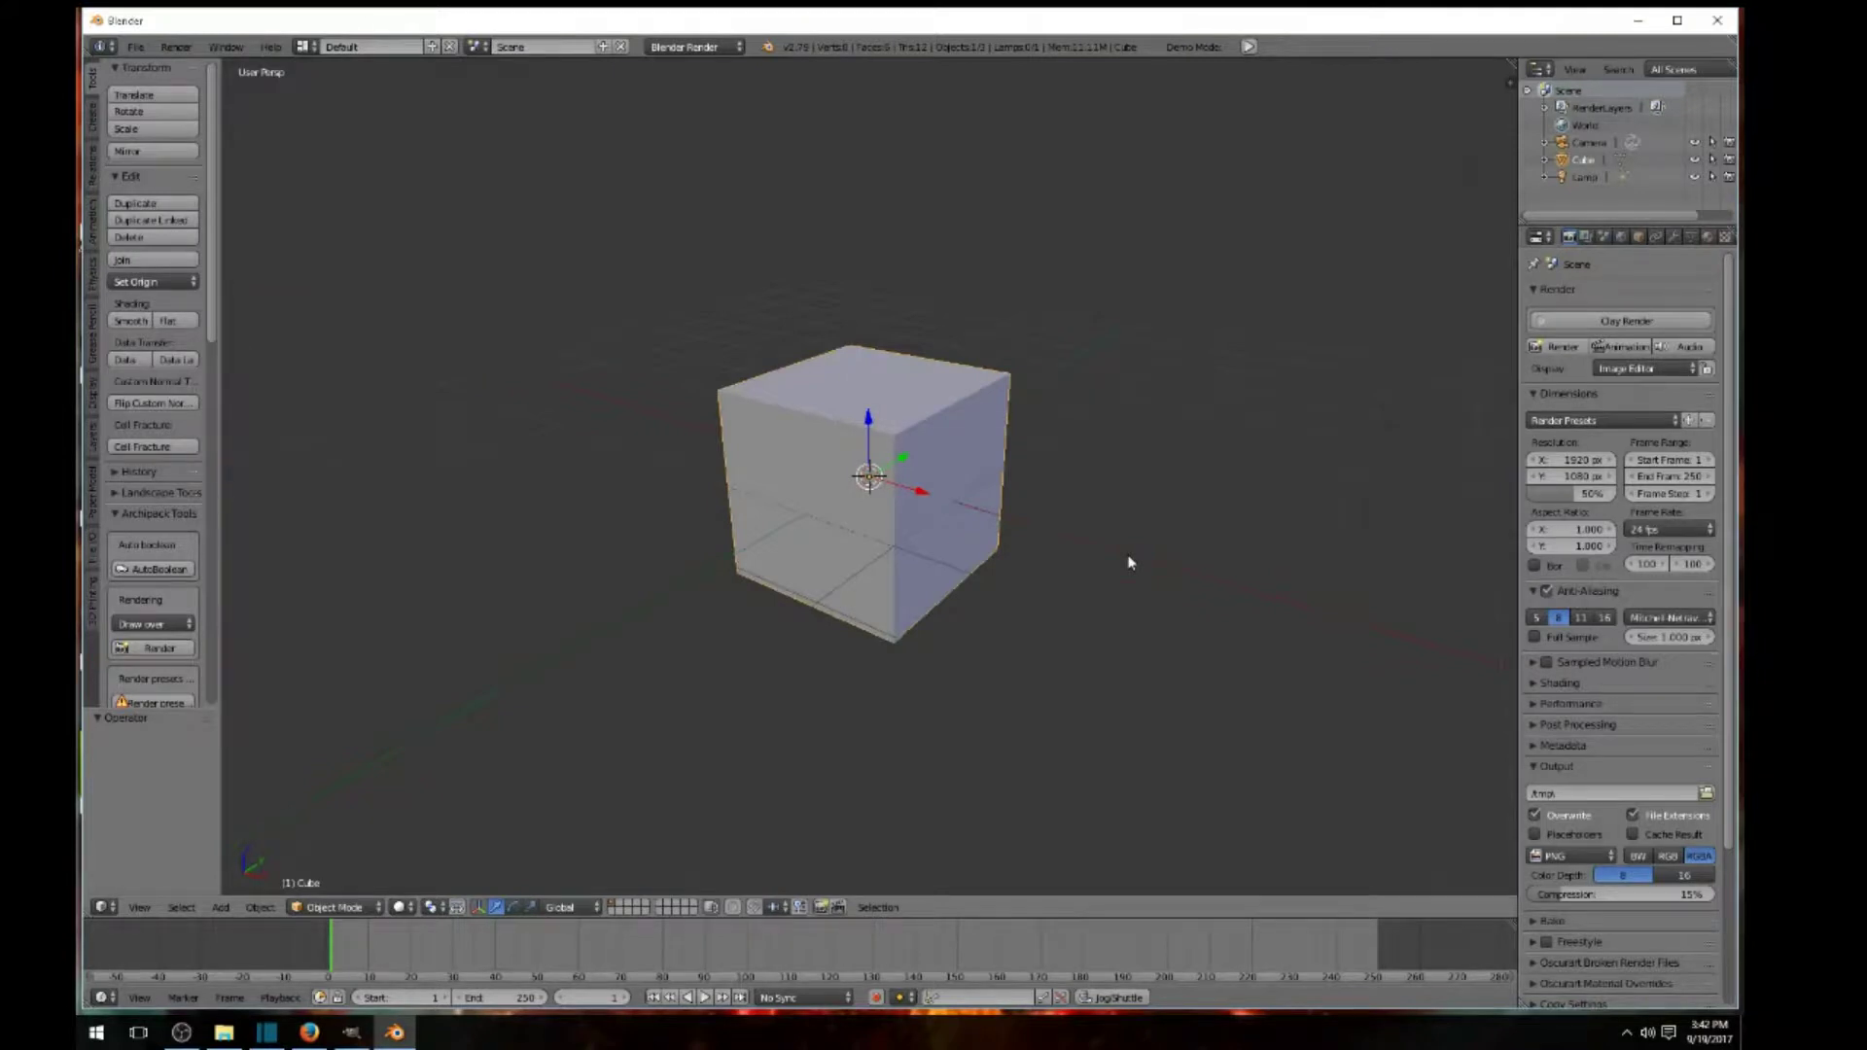
- Translate the cube along Z, then Y, and finally 0.735 along X with the manipulator arrows
middle_click_drag(1130, 562, 1037, 570)
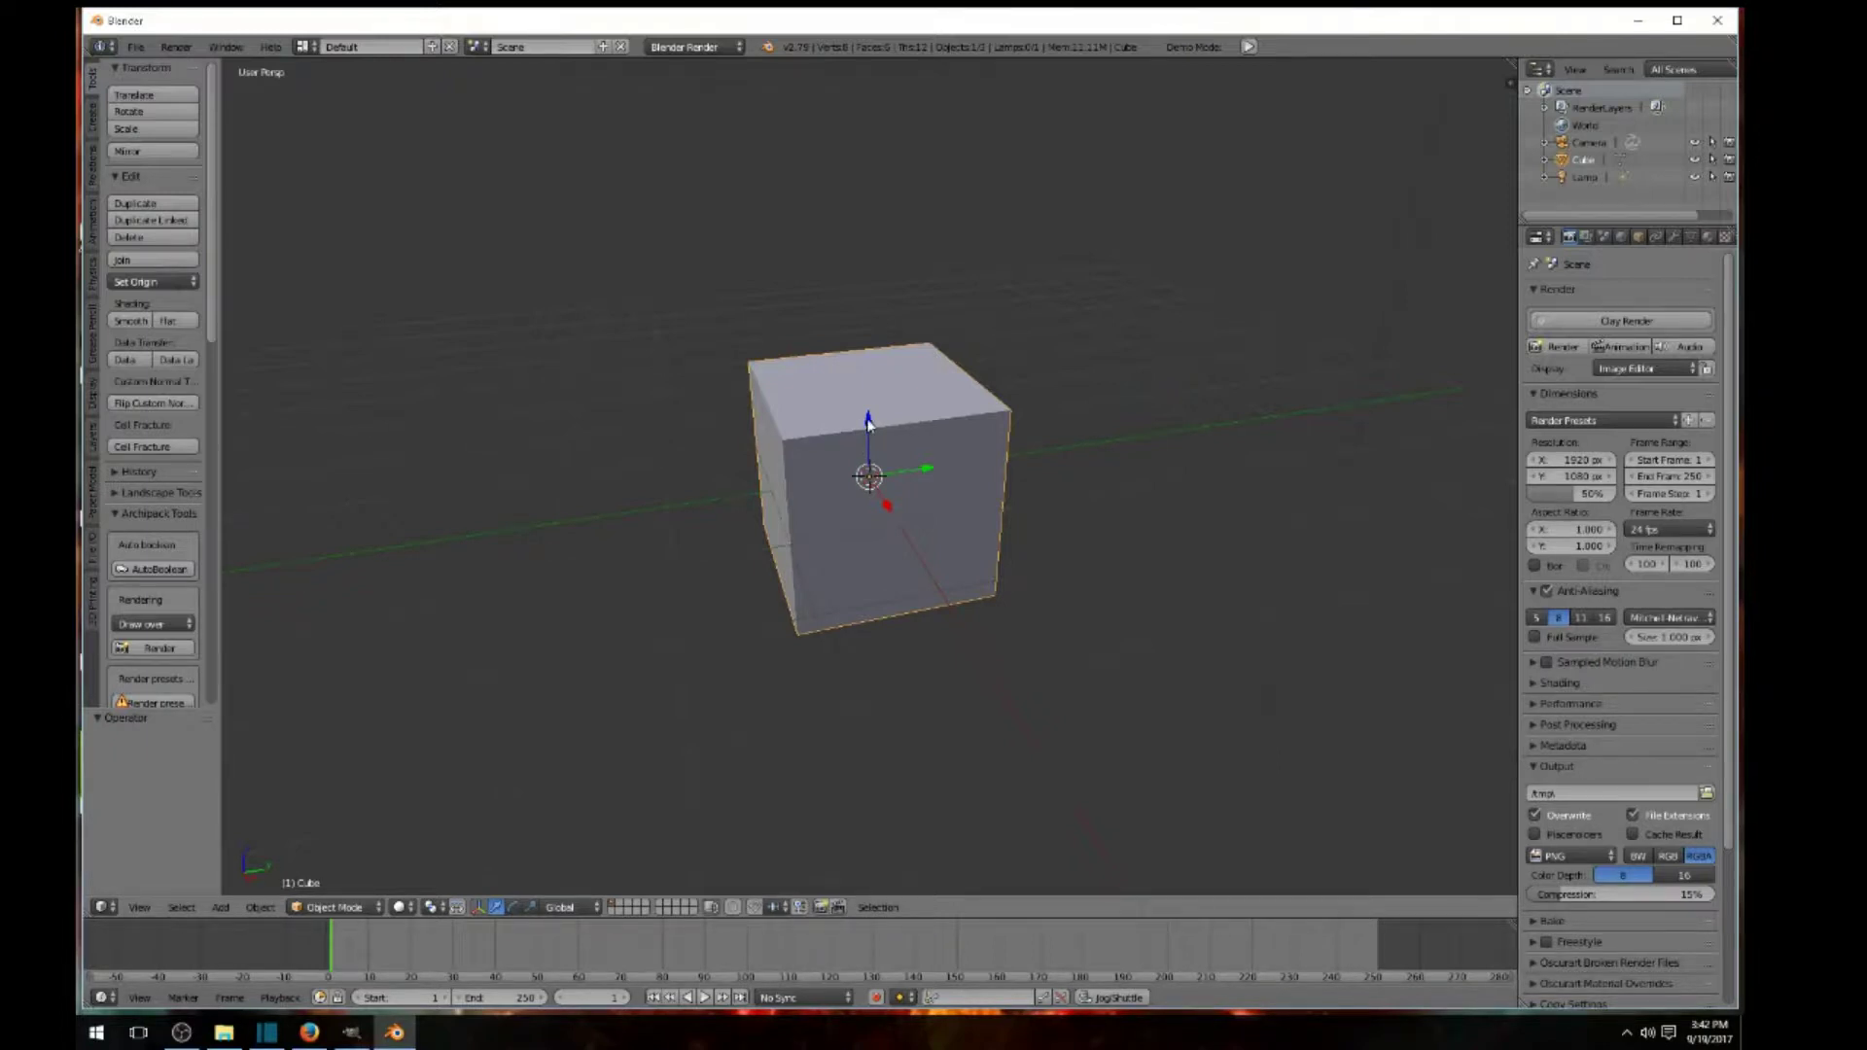
mouse_move(868, 421)
left_mouse_down()
mouse_move(865, 136)
mouse_move(872, 686)
mouse_move(850, 112)
mouse_move(804, 367)
mouse_move(863, 389)
mouse_move(671, 442)
mouse_move(730, 458)
mouse_move(1131, 364)
mouse_move(856, 553)
mouse_move(863, 242)
mouse_move(897, 568)
mouse_move(857, 222)
mouse_move(868, 424)
left_mouse_up()
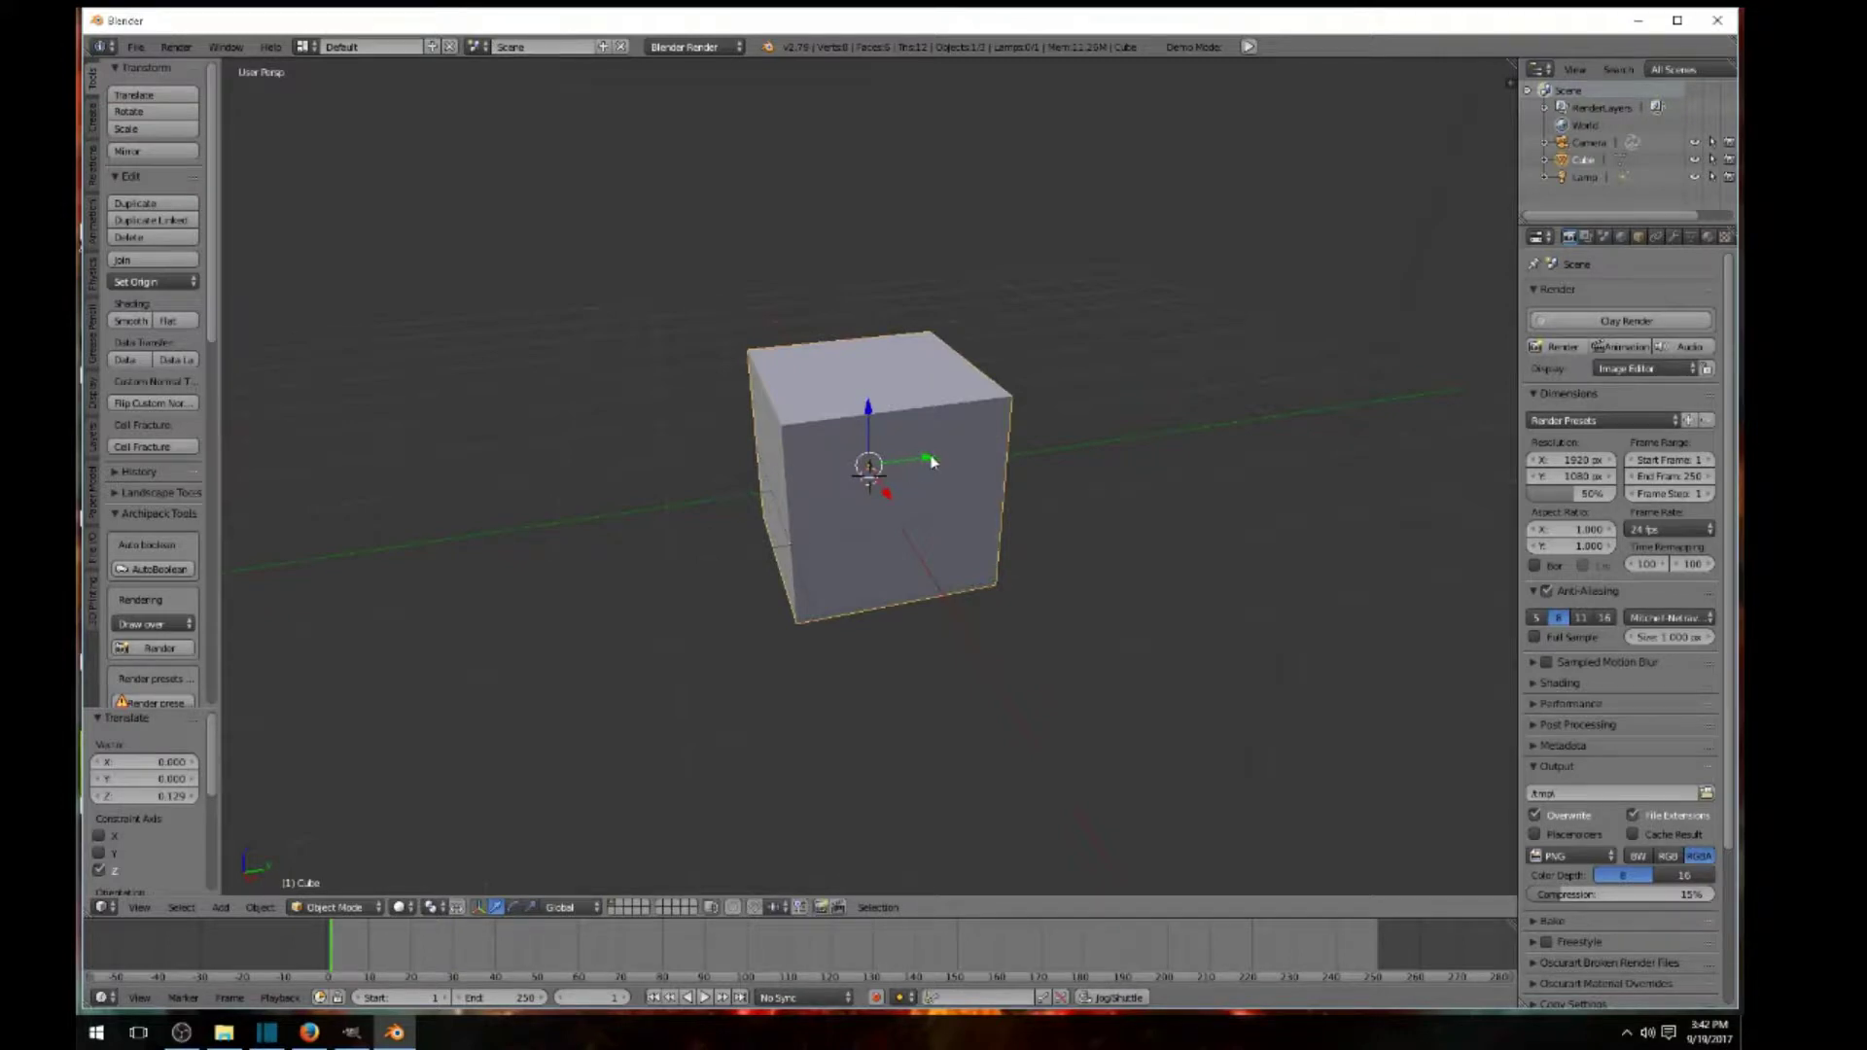
left_click_drag(927, 462, 908, 529)
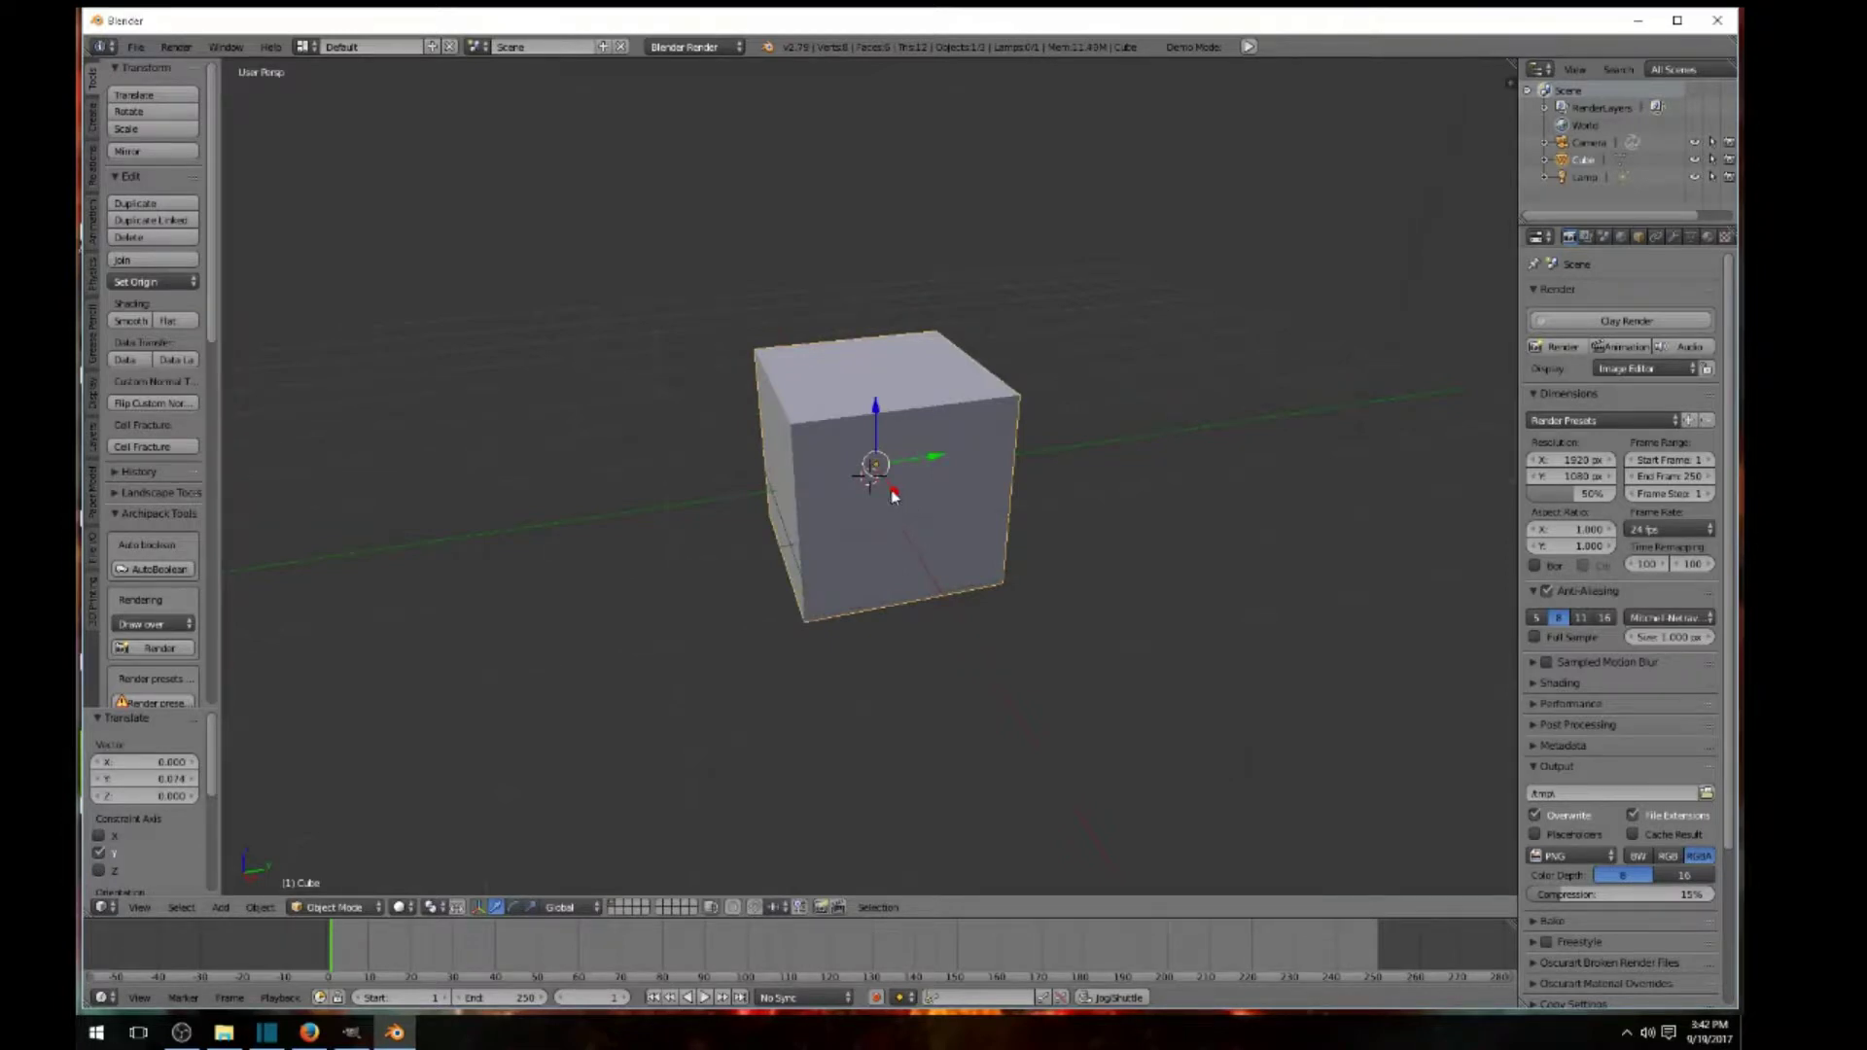
mouse_move(894, 496)
left_mouse_down()
mouse_move(1016, 642)
mouse_move(880, 486)
mouse_move(885, 451)
mouse_move(924, 486)
left_mouse_up()
scroll(963, 521, "down", 4)
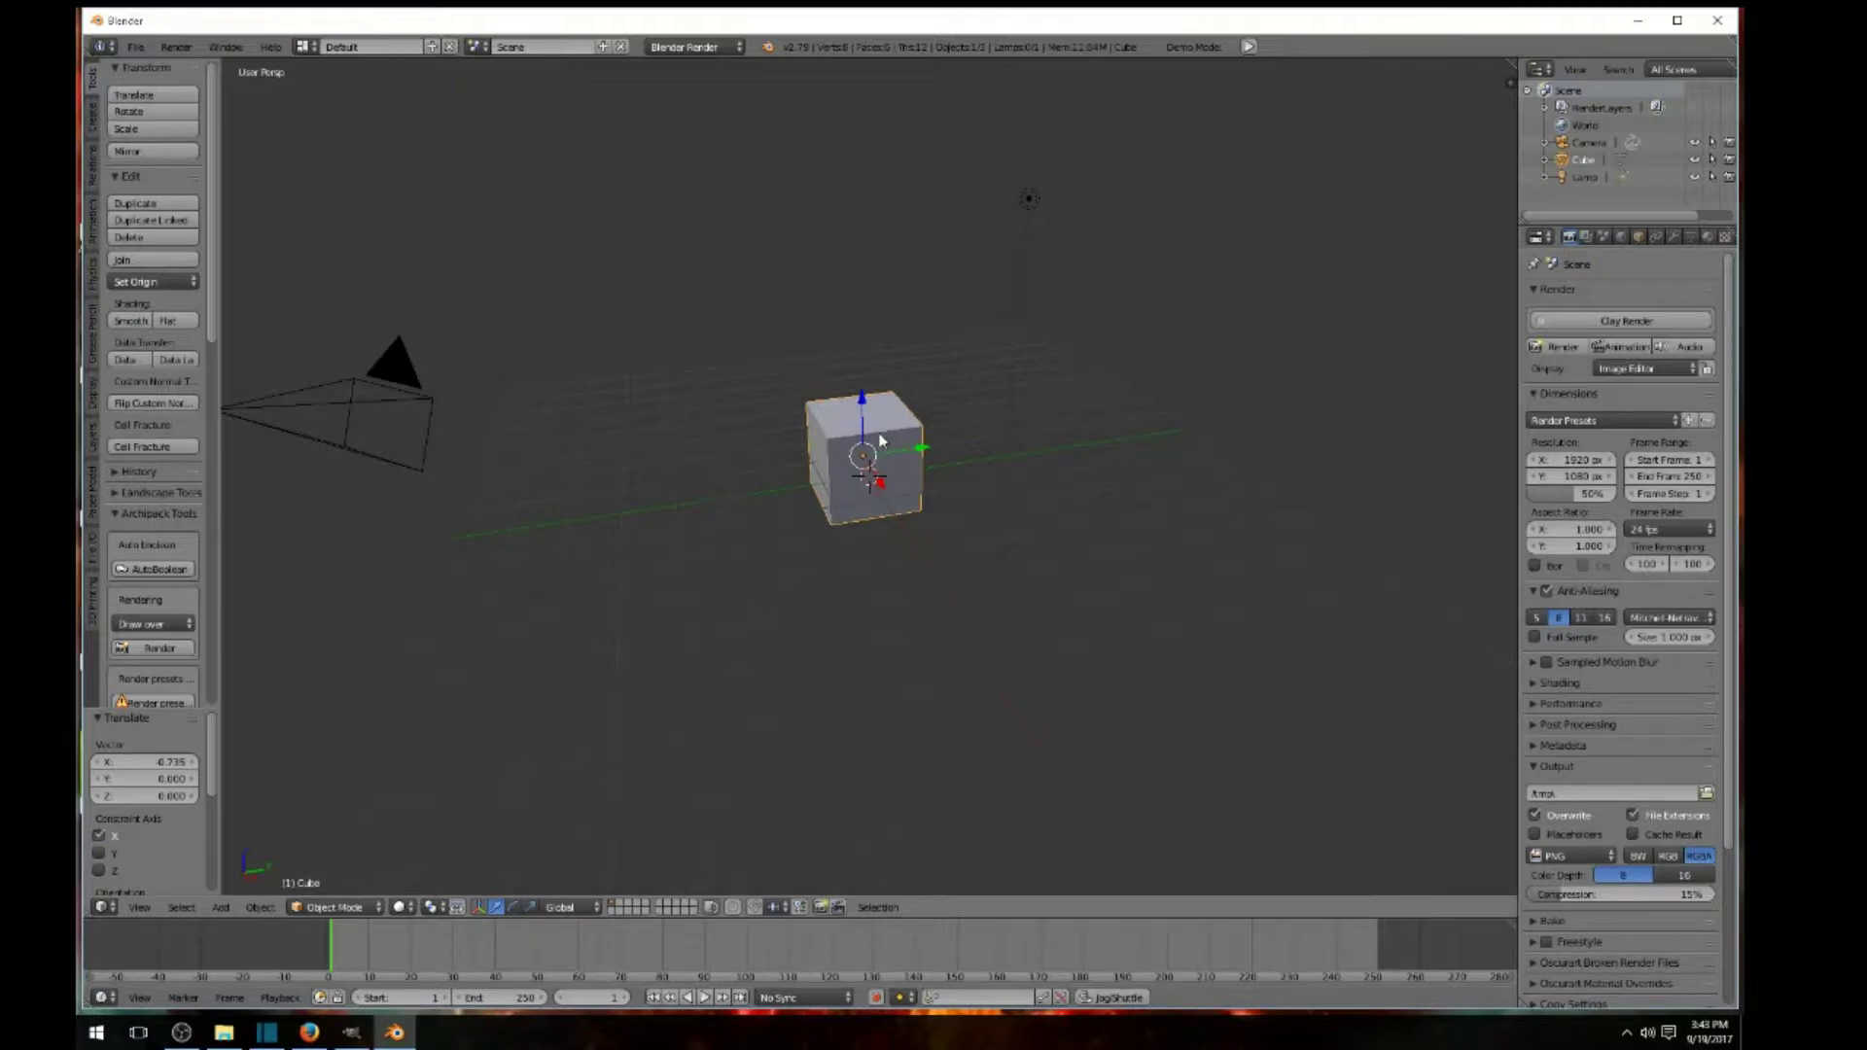
- Grab the cube with G, drop it elsewhere, then clear its location with Alt+G
key("g")
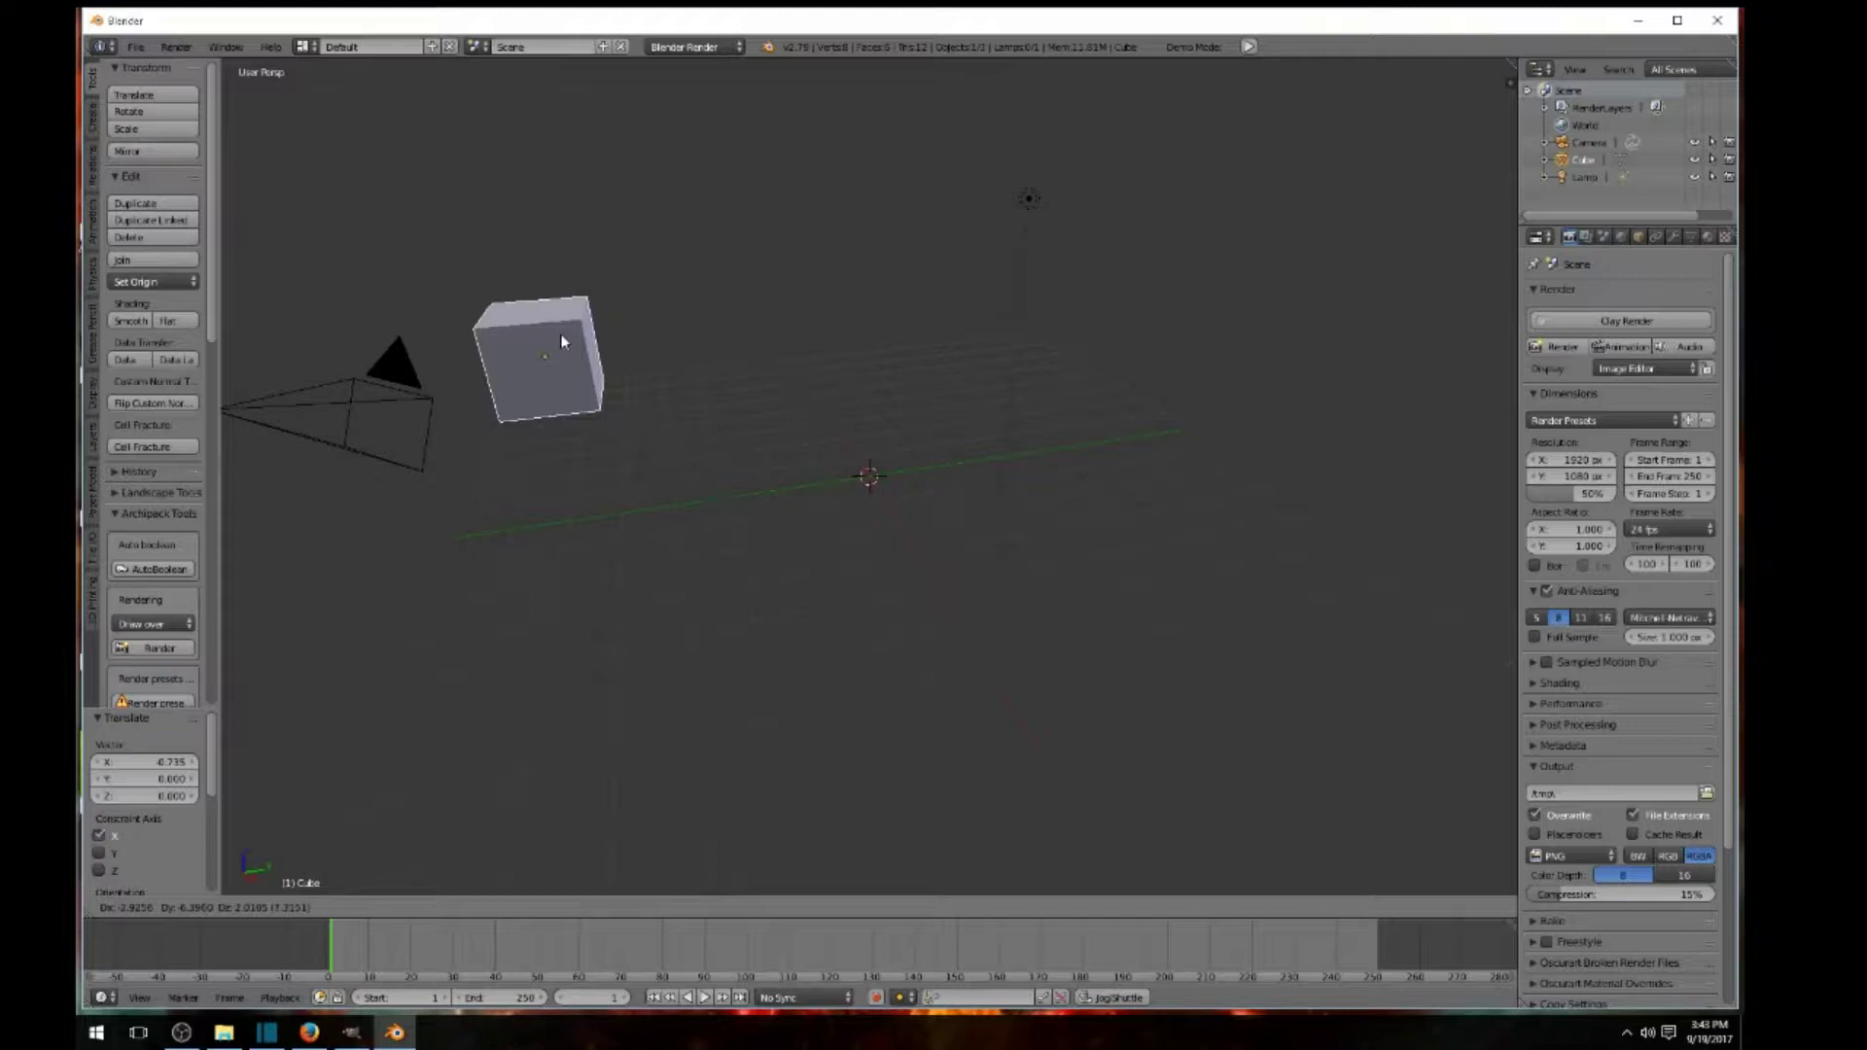
left_click(561, 335)
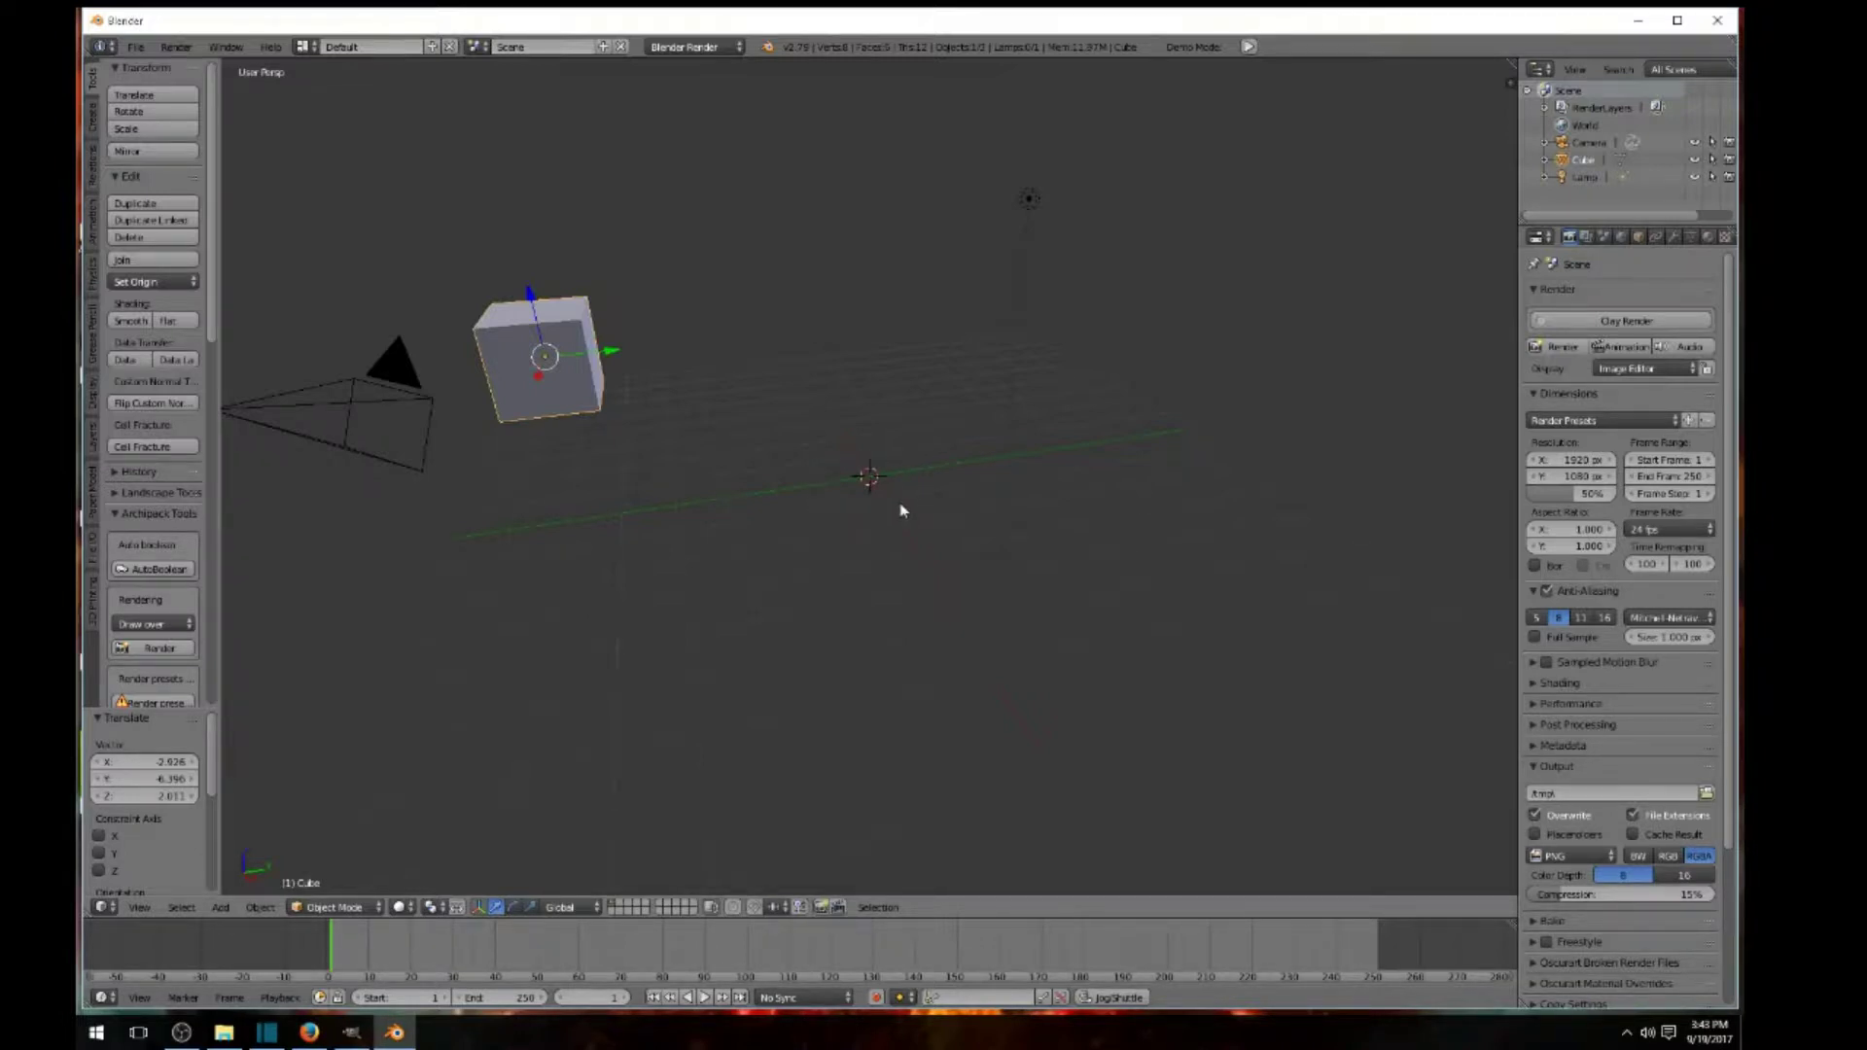
key("alt+g")
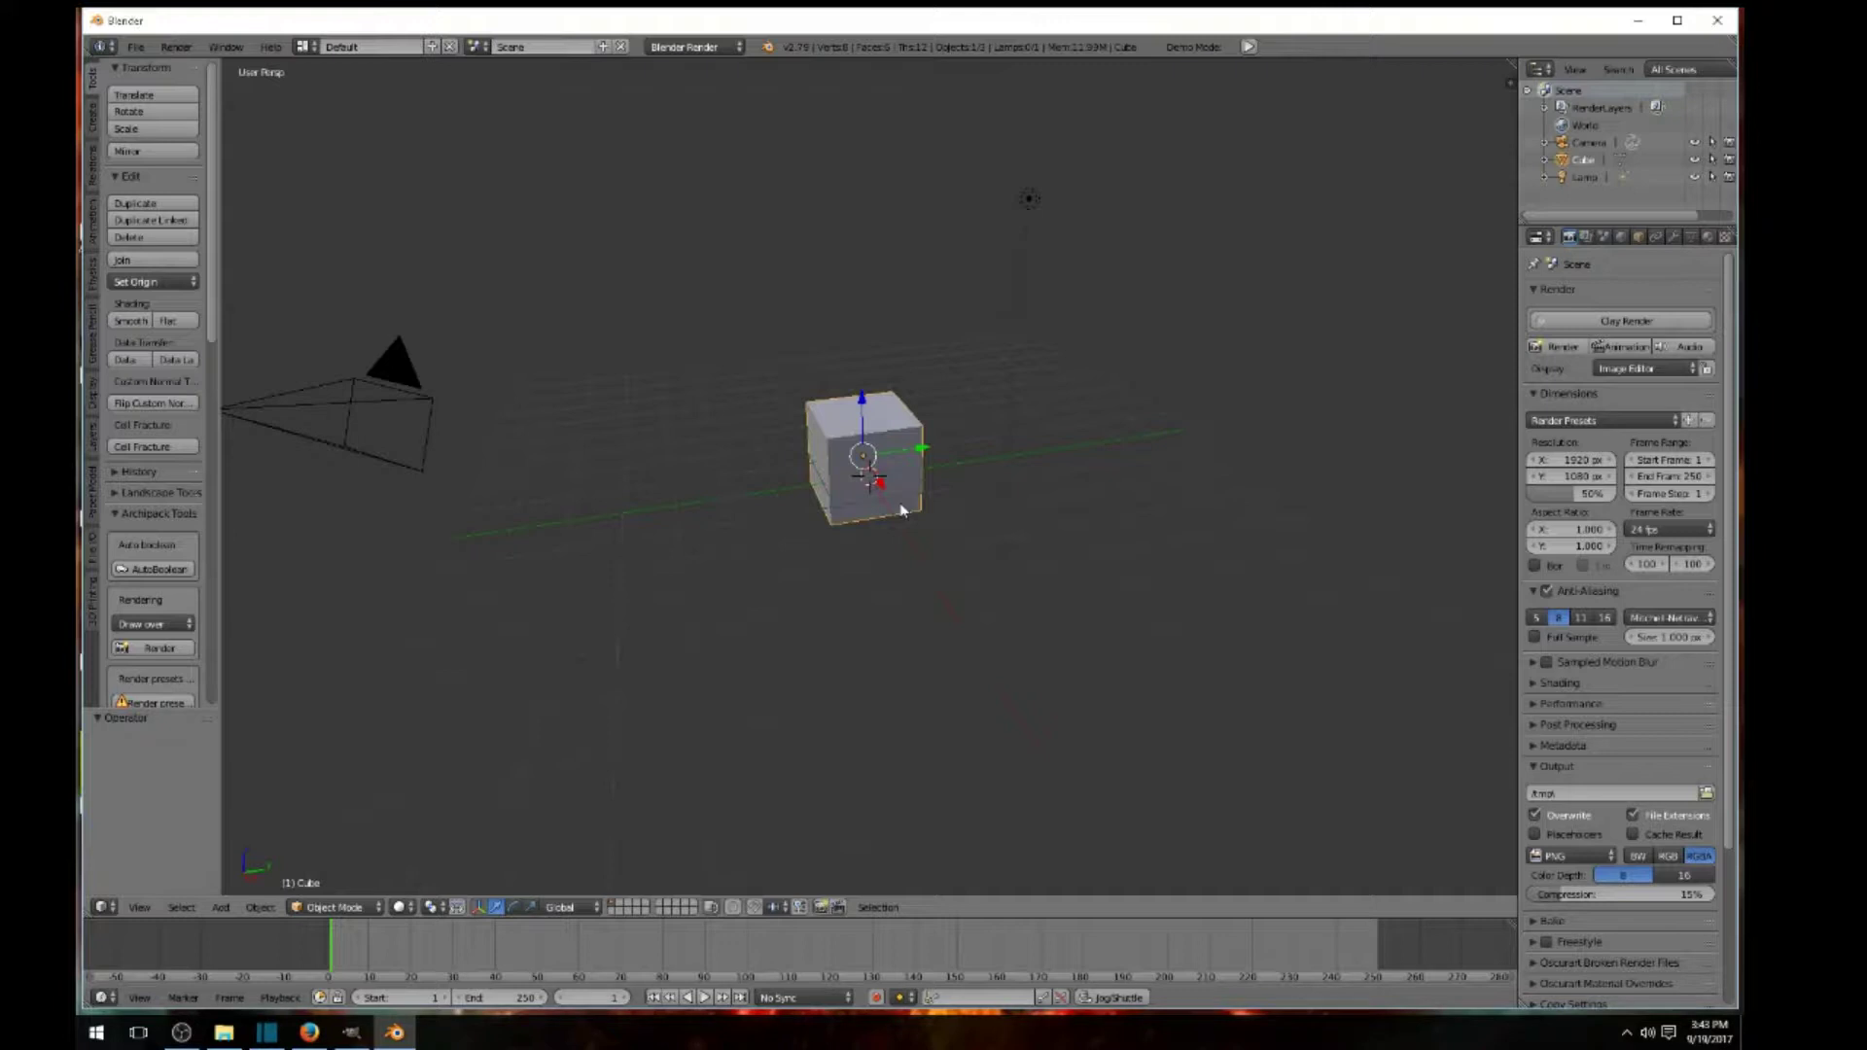
scroll(901, 506, "up", 2)
scroll(901, 506, "down", 2)
middle_click_drag(875, 551, 728, 581)
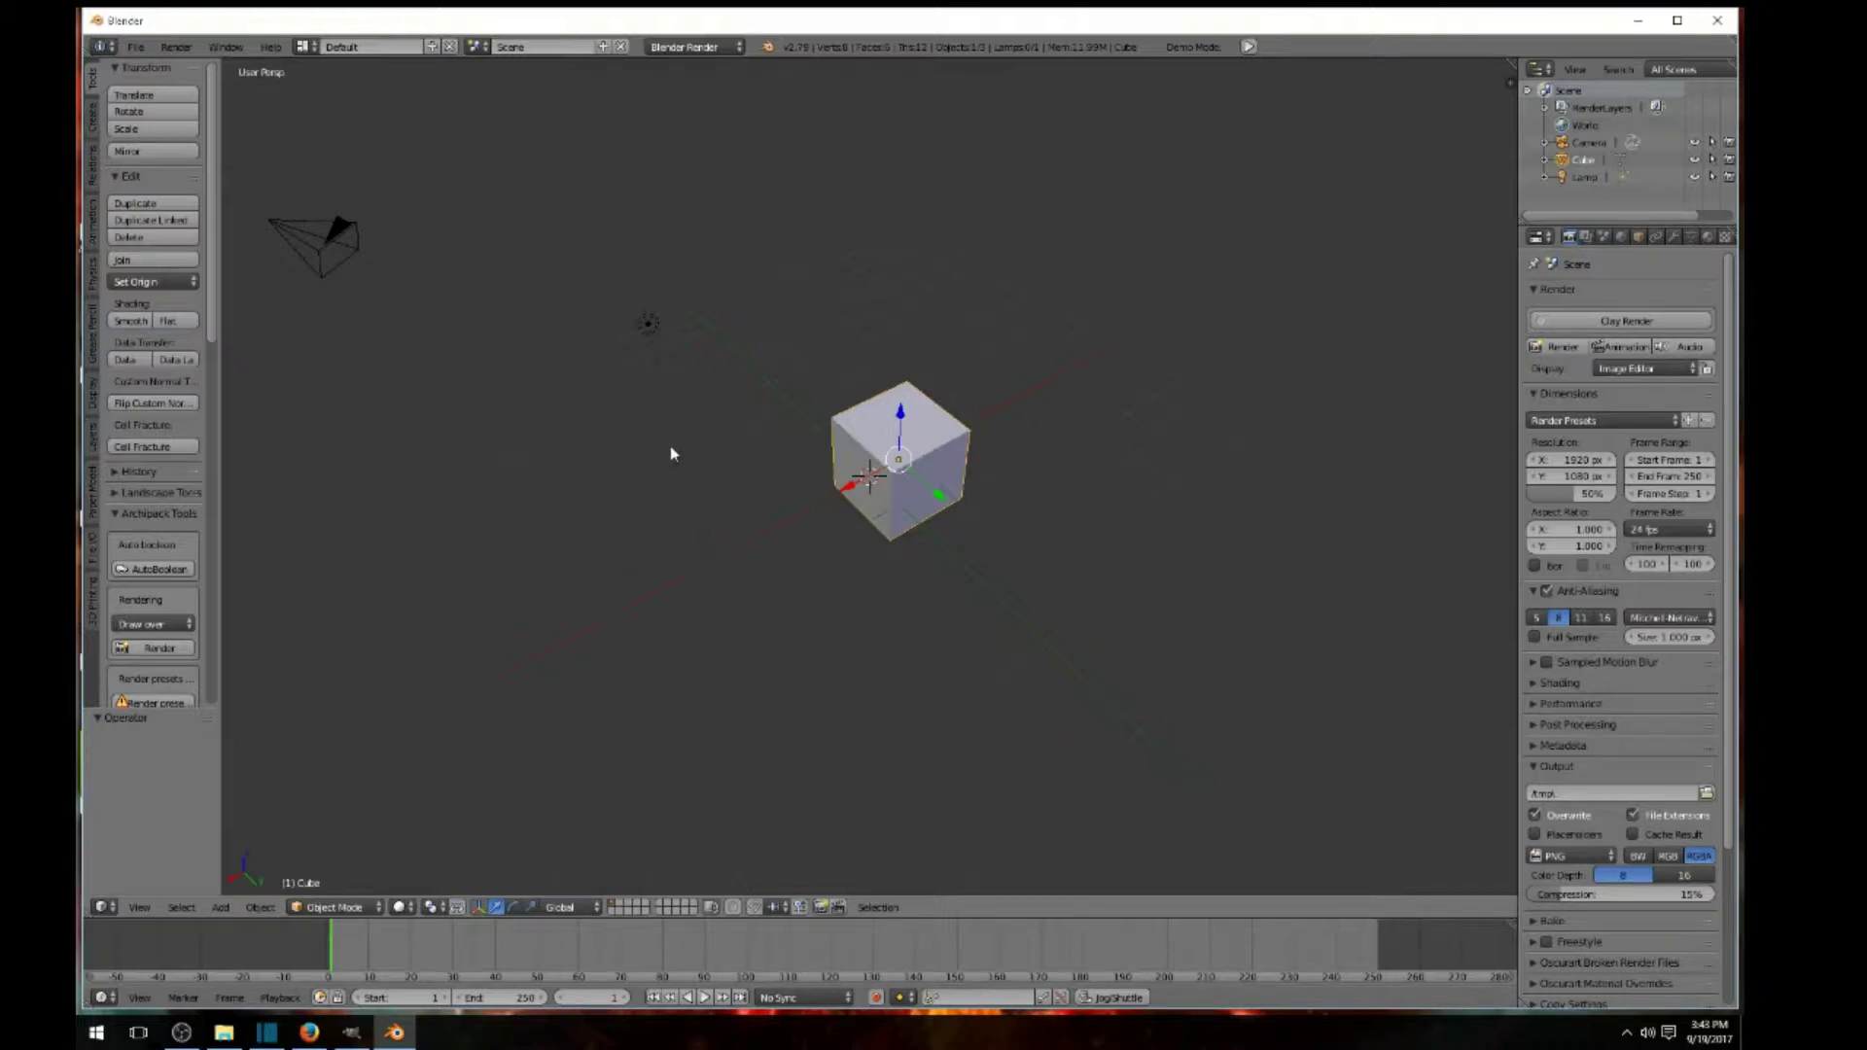
right_click(280, 223)
key("KP_Decimal")
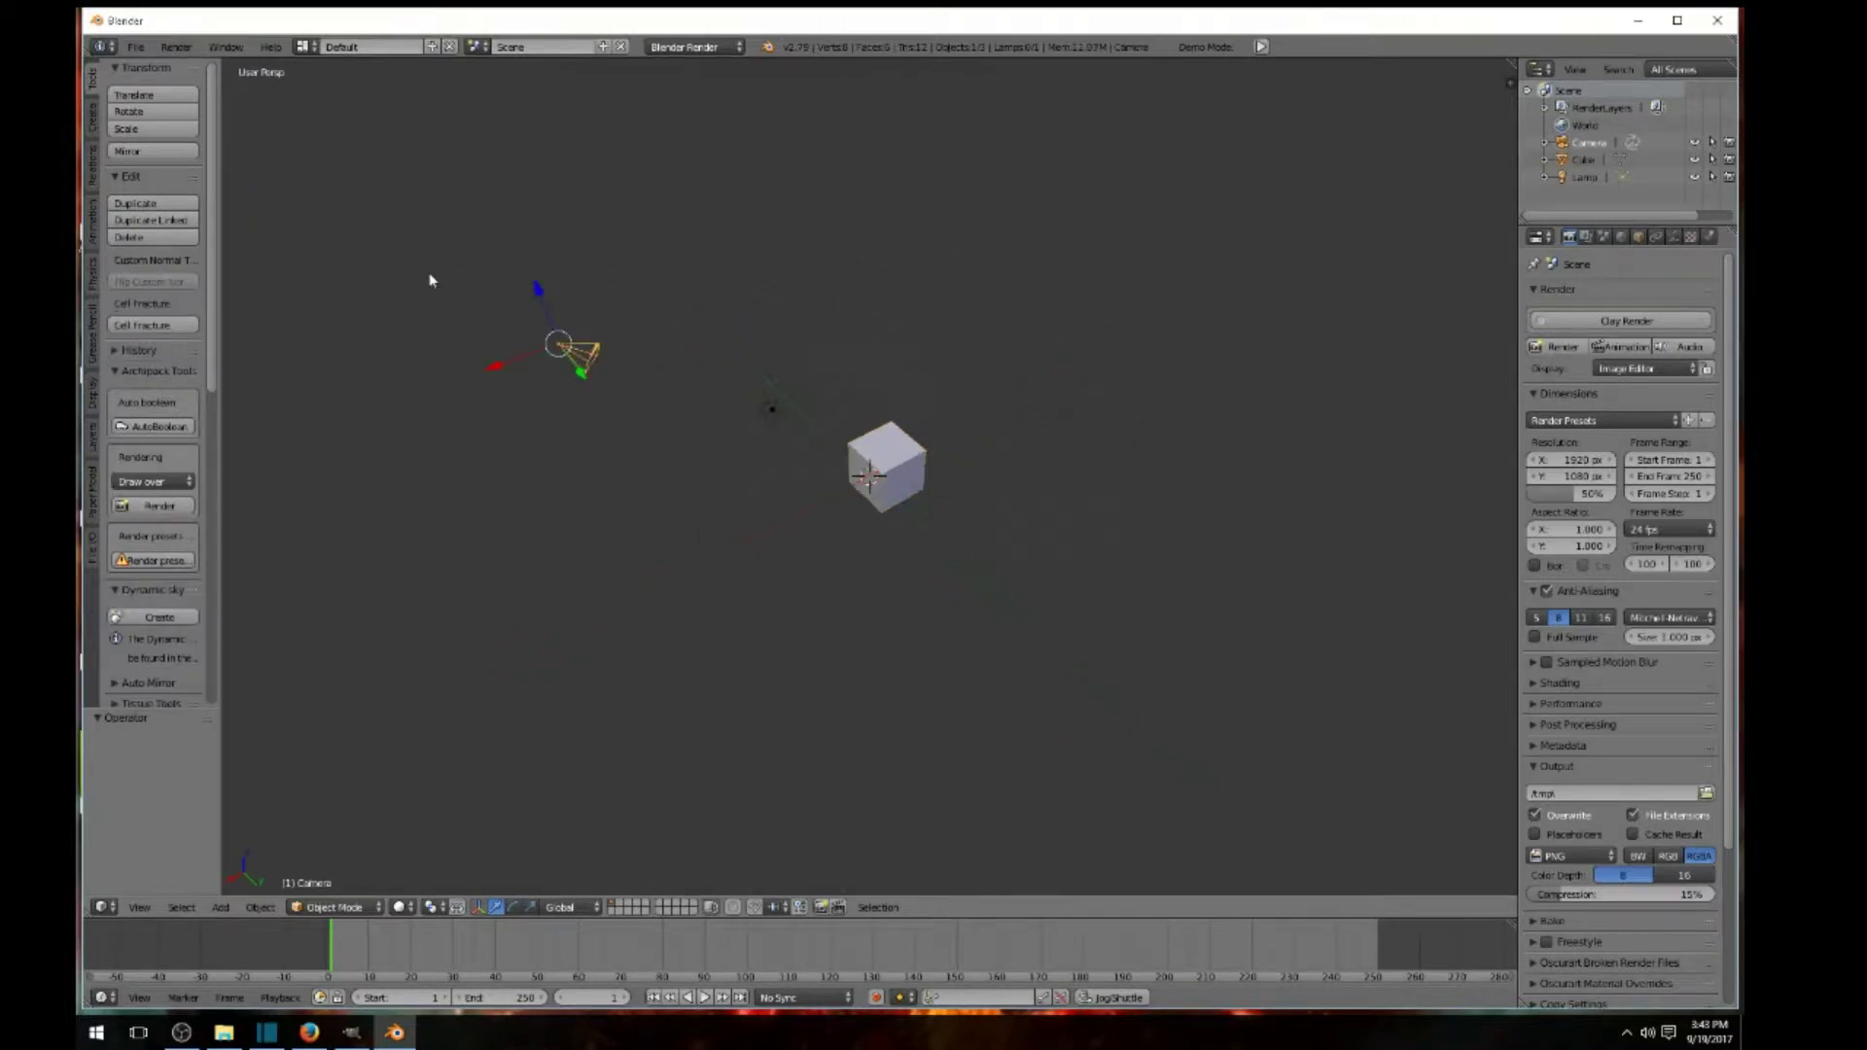
scroll(671, 395, "up", 2)
right_click(704, 369)
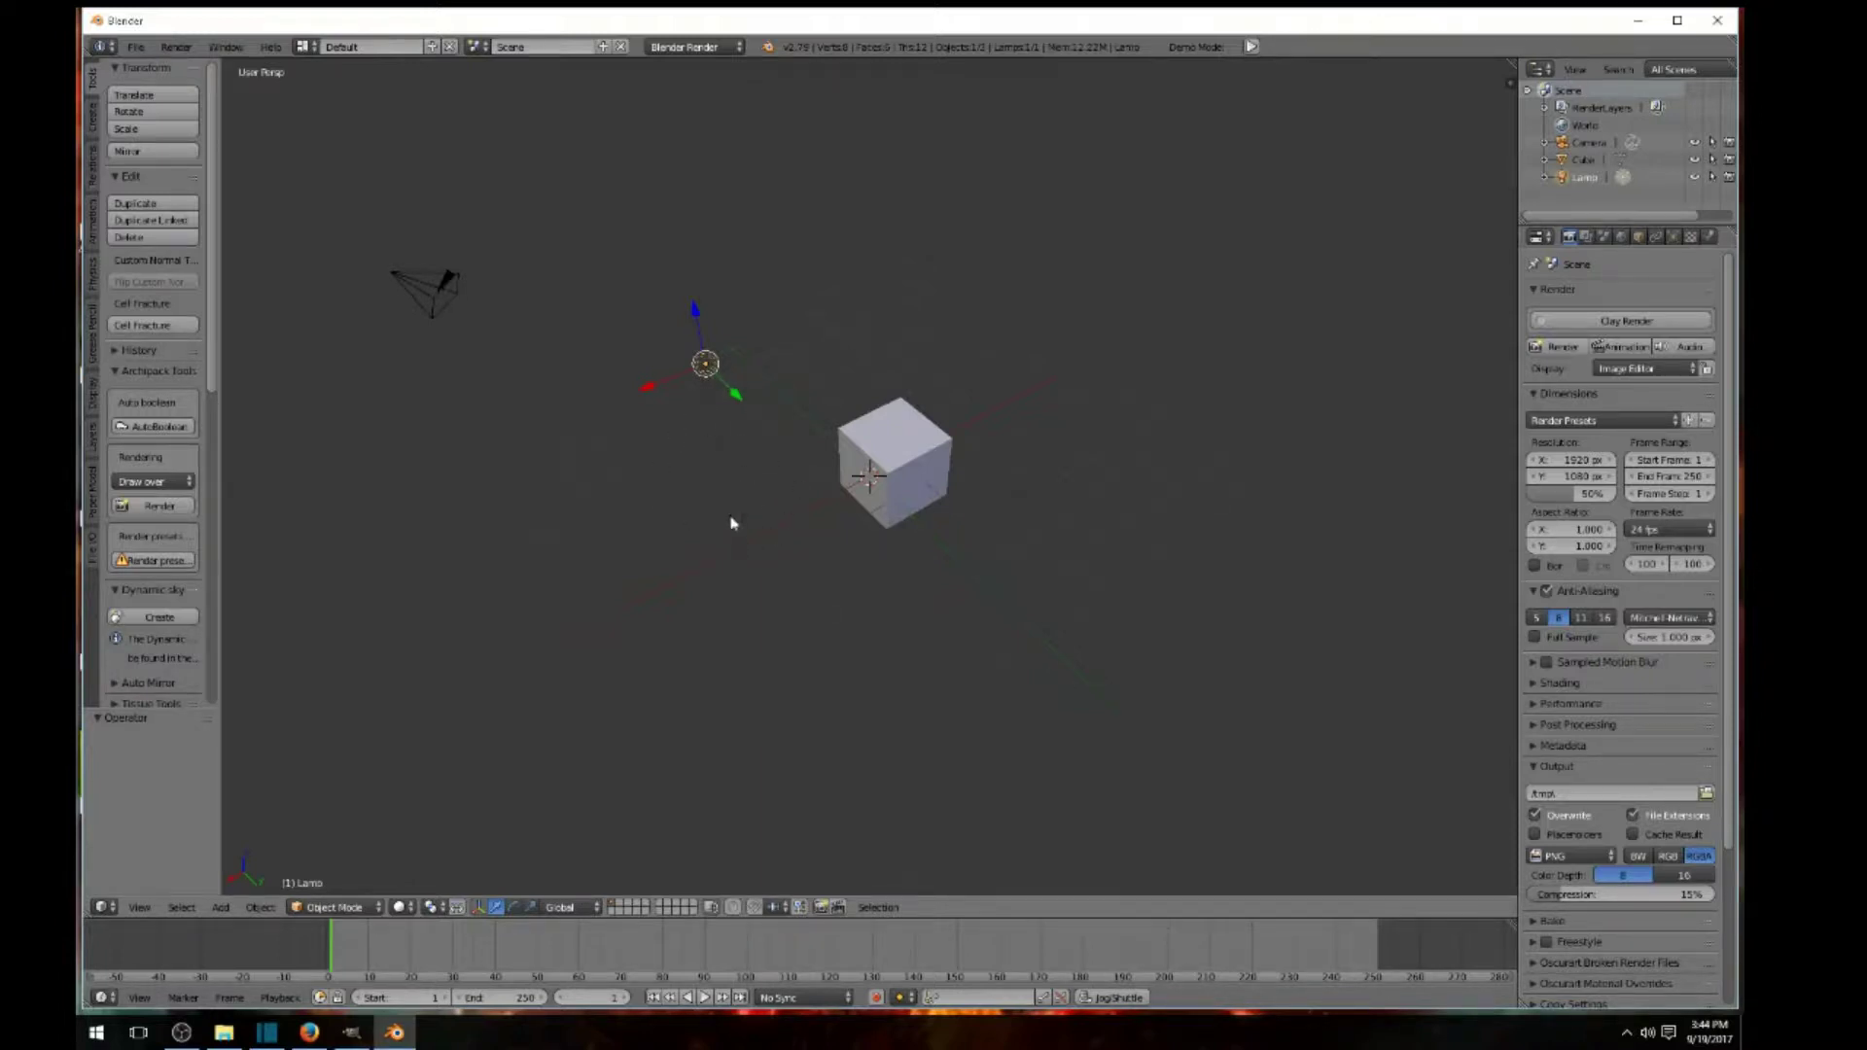
right_click(940, 476)
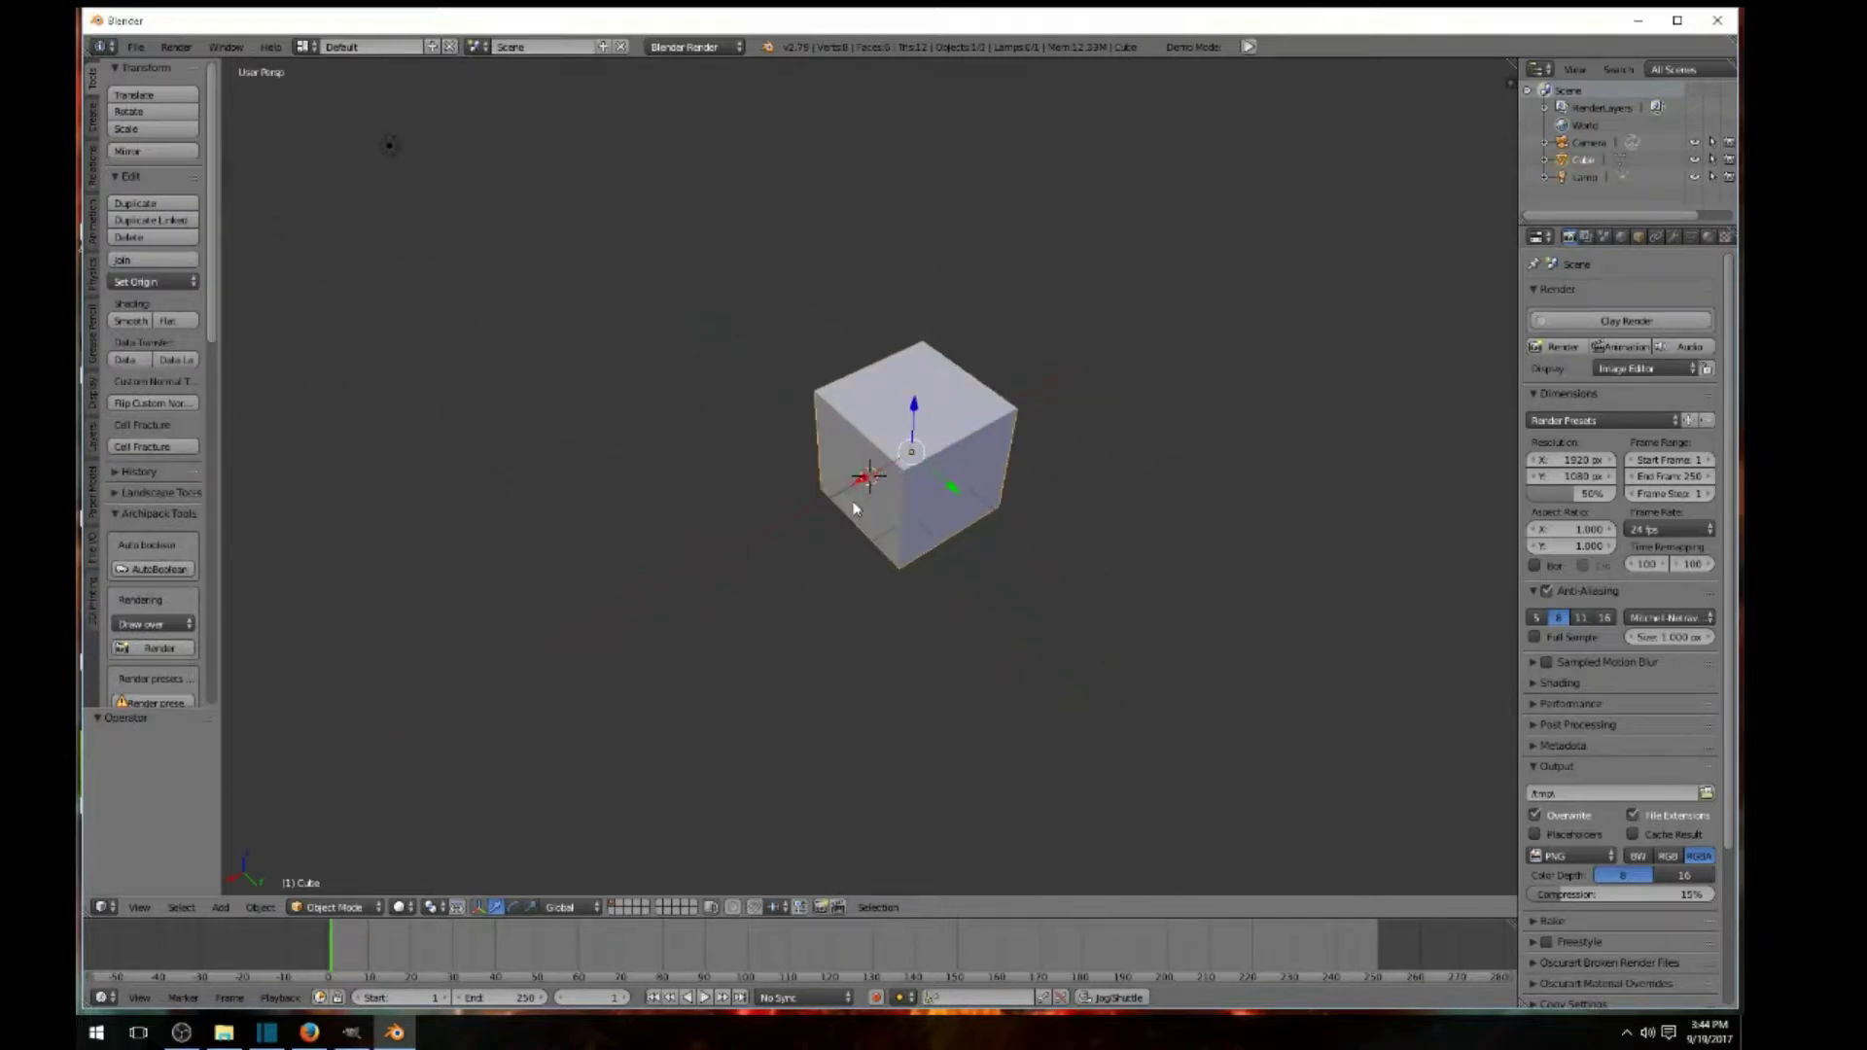
scroll(852, 507, "down", 2)
scroll(852, 507, "up", 8)
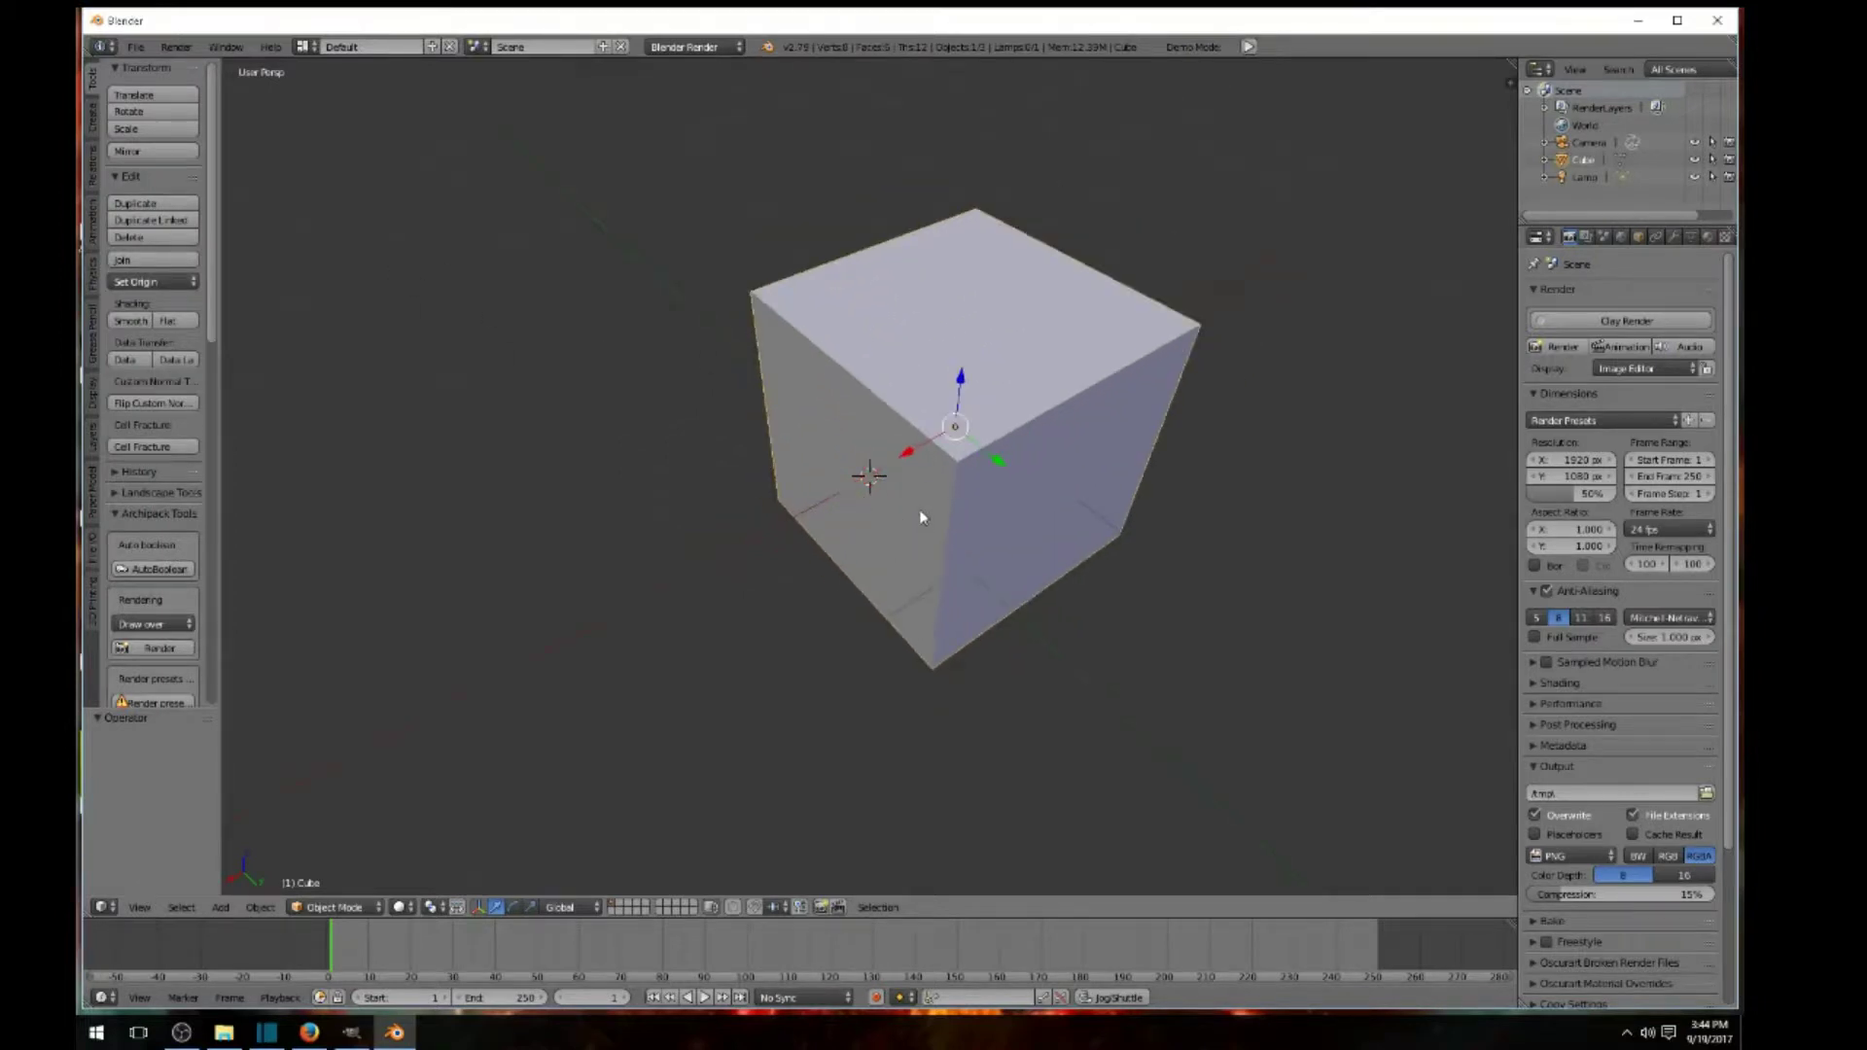
middle_click_drag(973, 528, 853, 568, "shift")
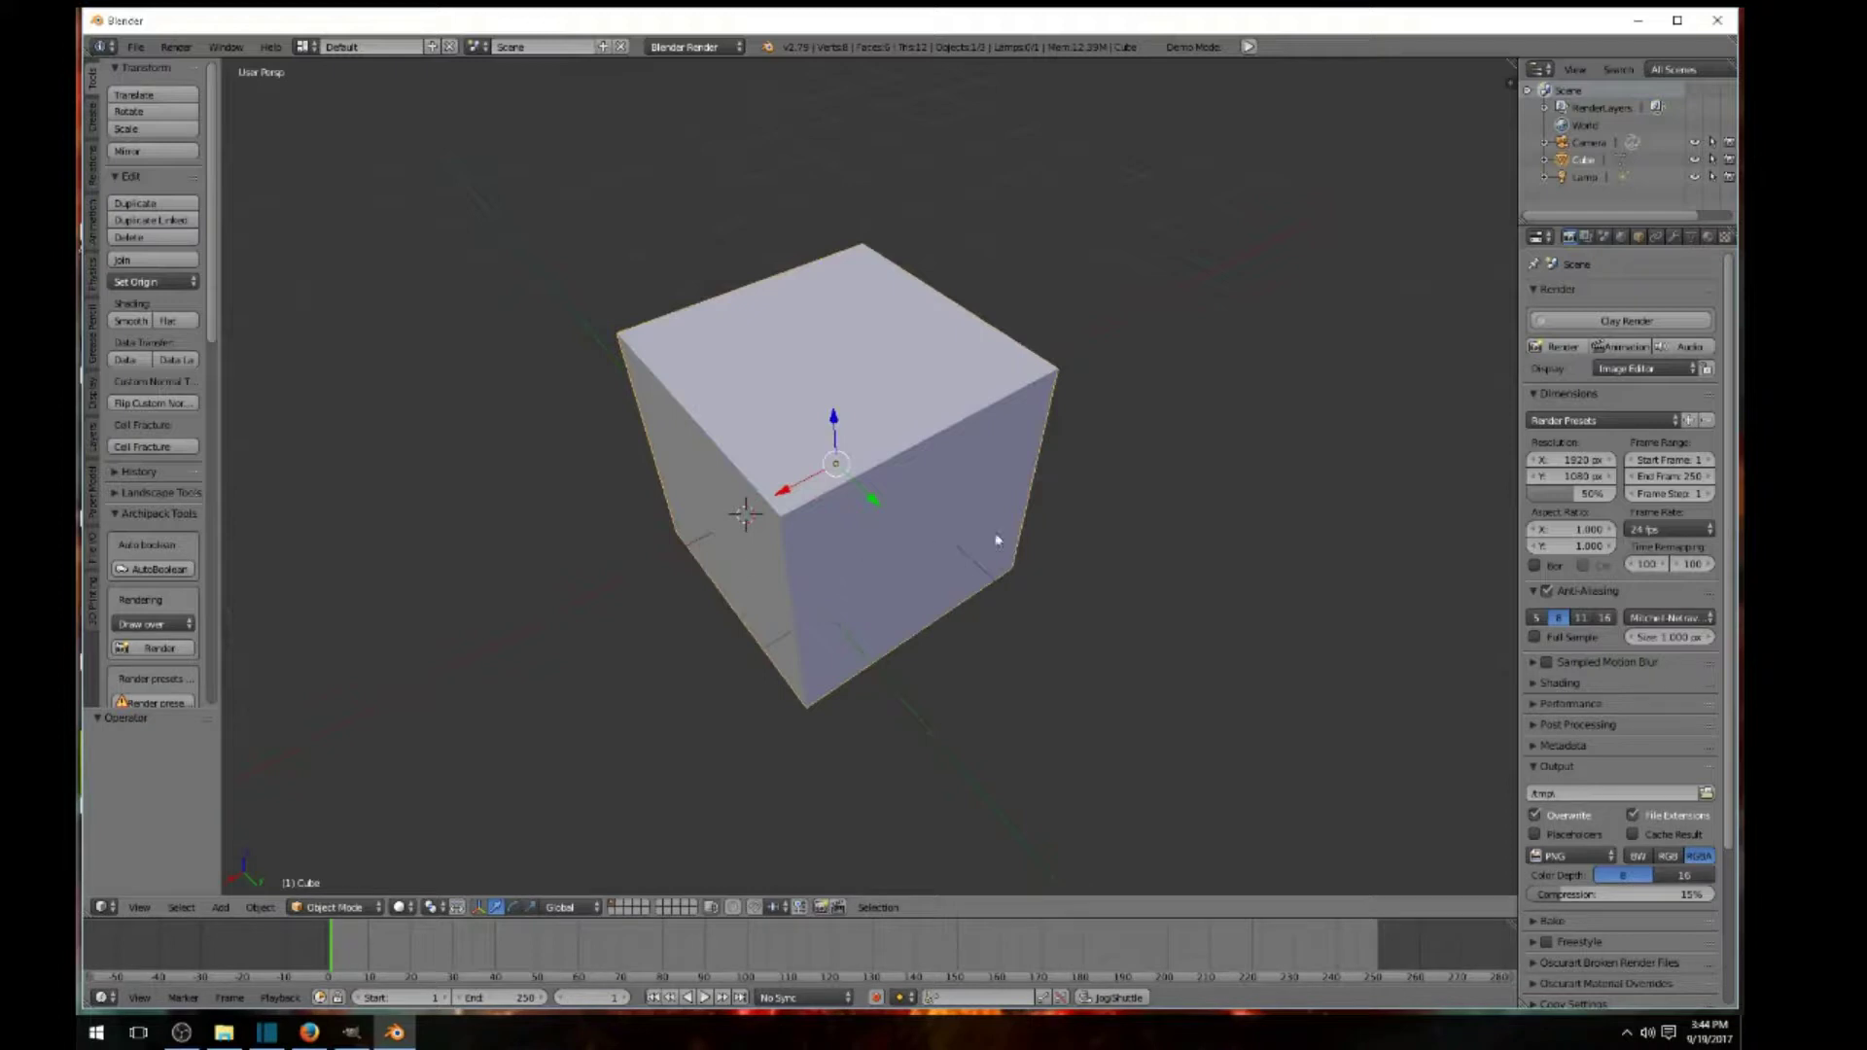
scroll(729, 604, "down", 3)
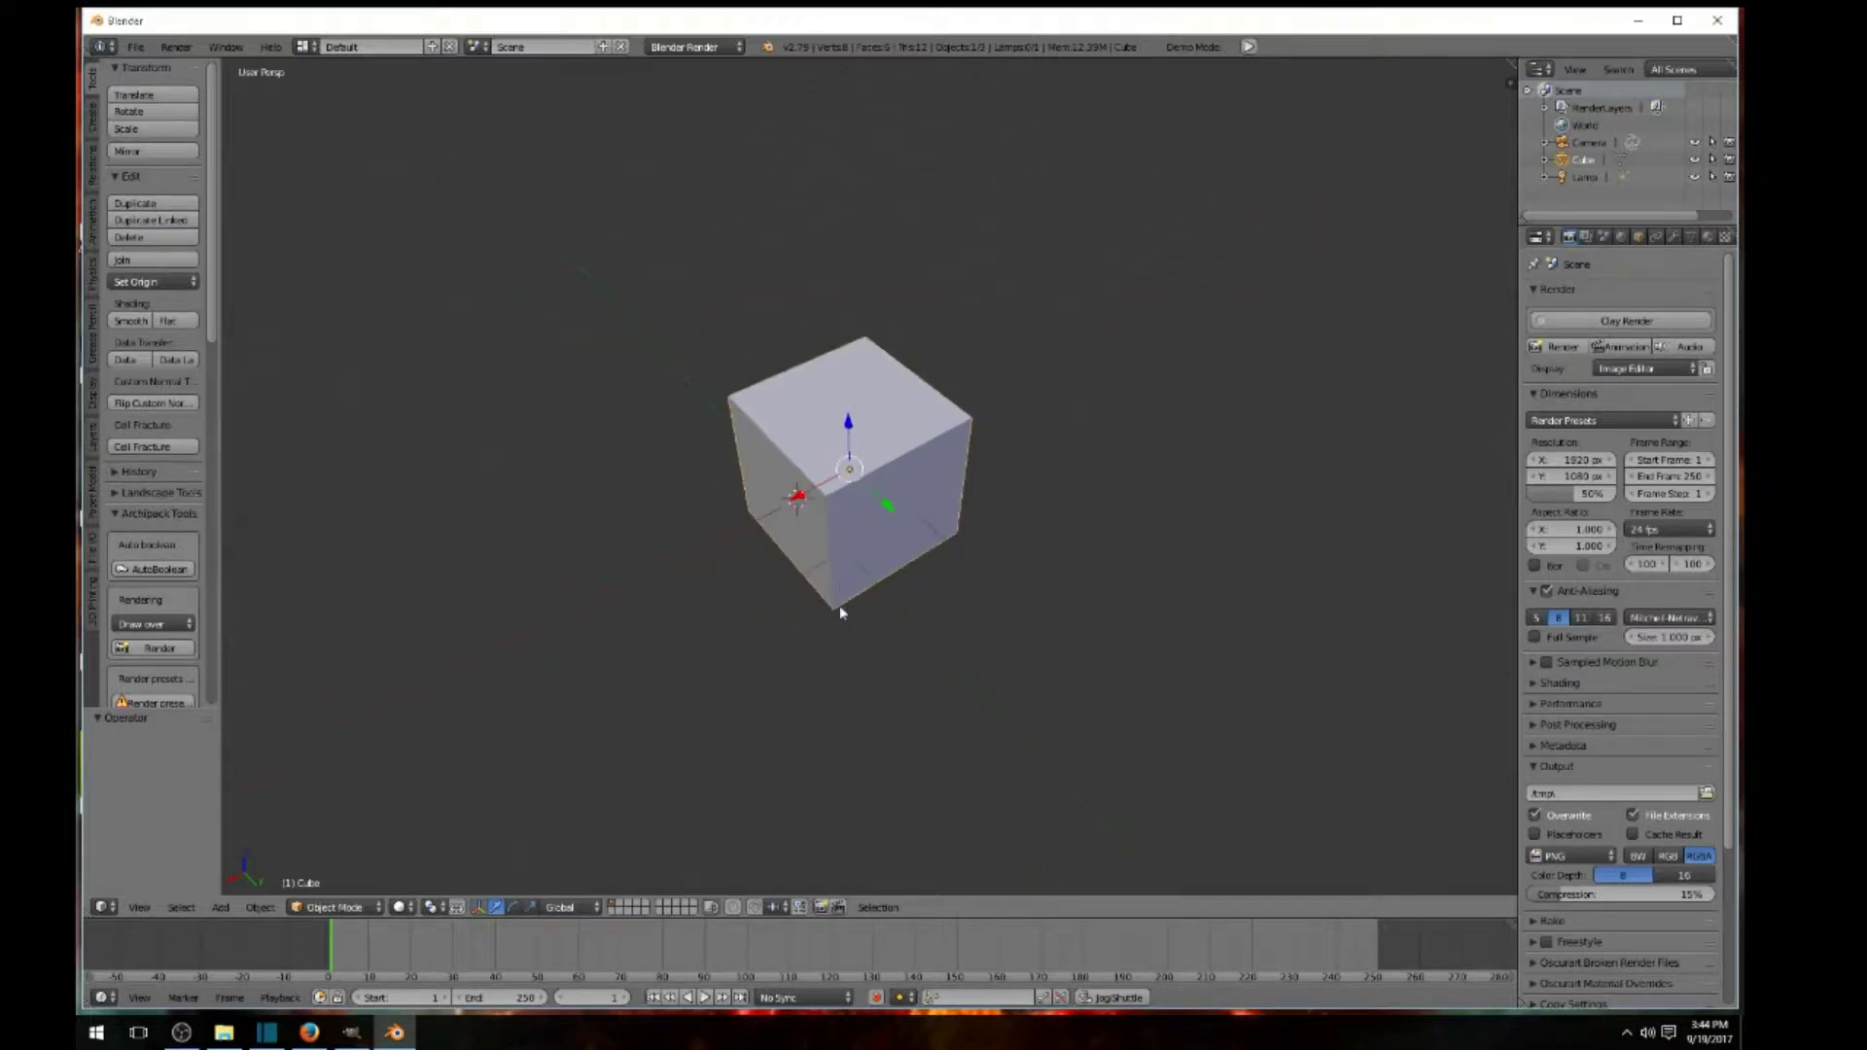
middle_click_drag(837, 617, 858, 584)
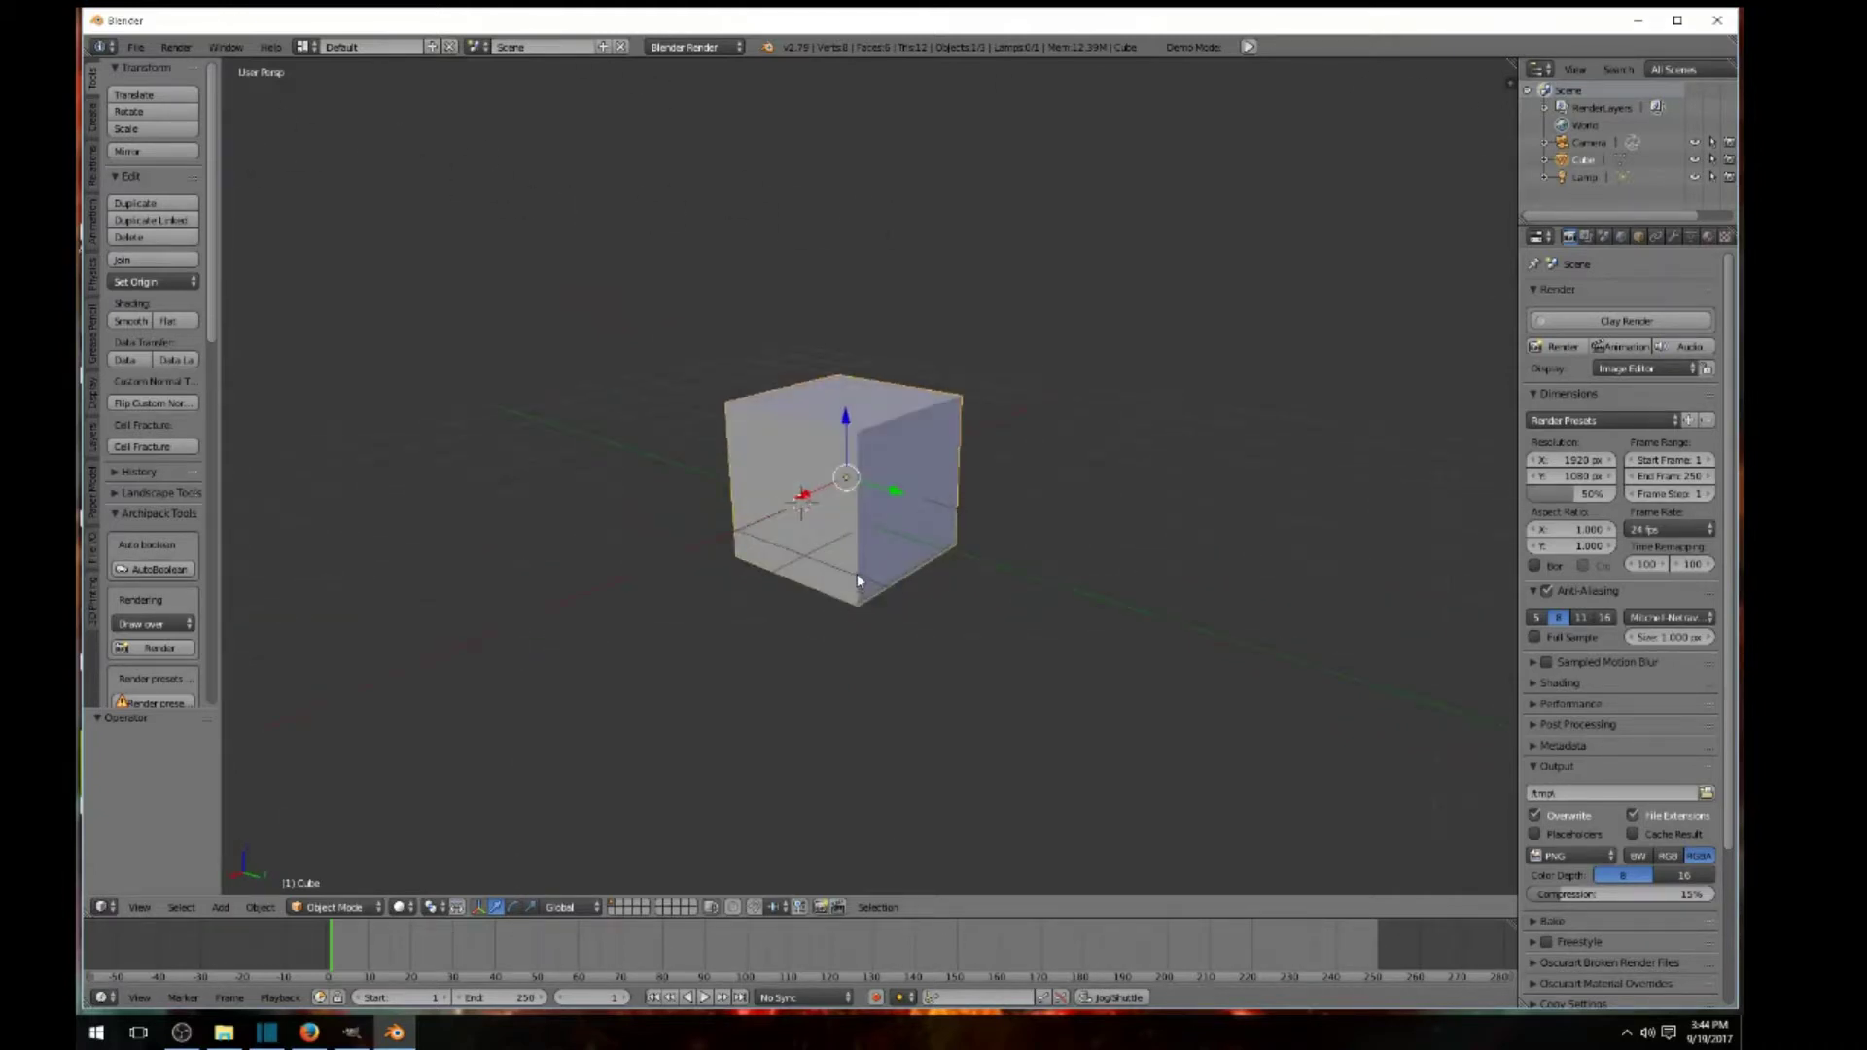
scroll(856, 574, "up", 3)
scroll(856, 574, "down", 6)
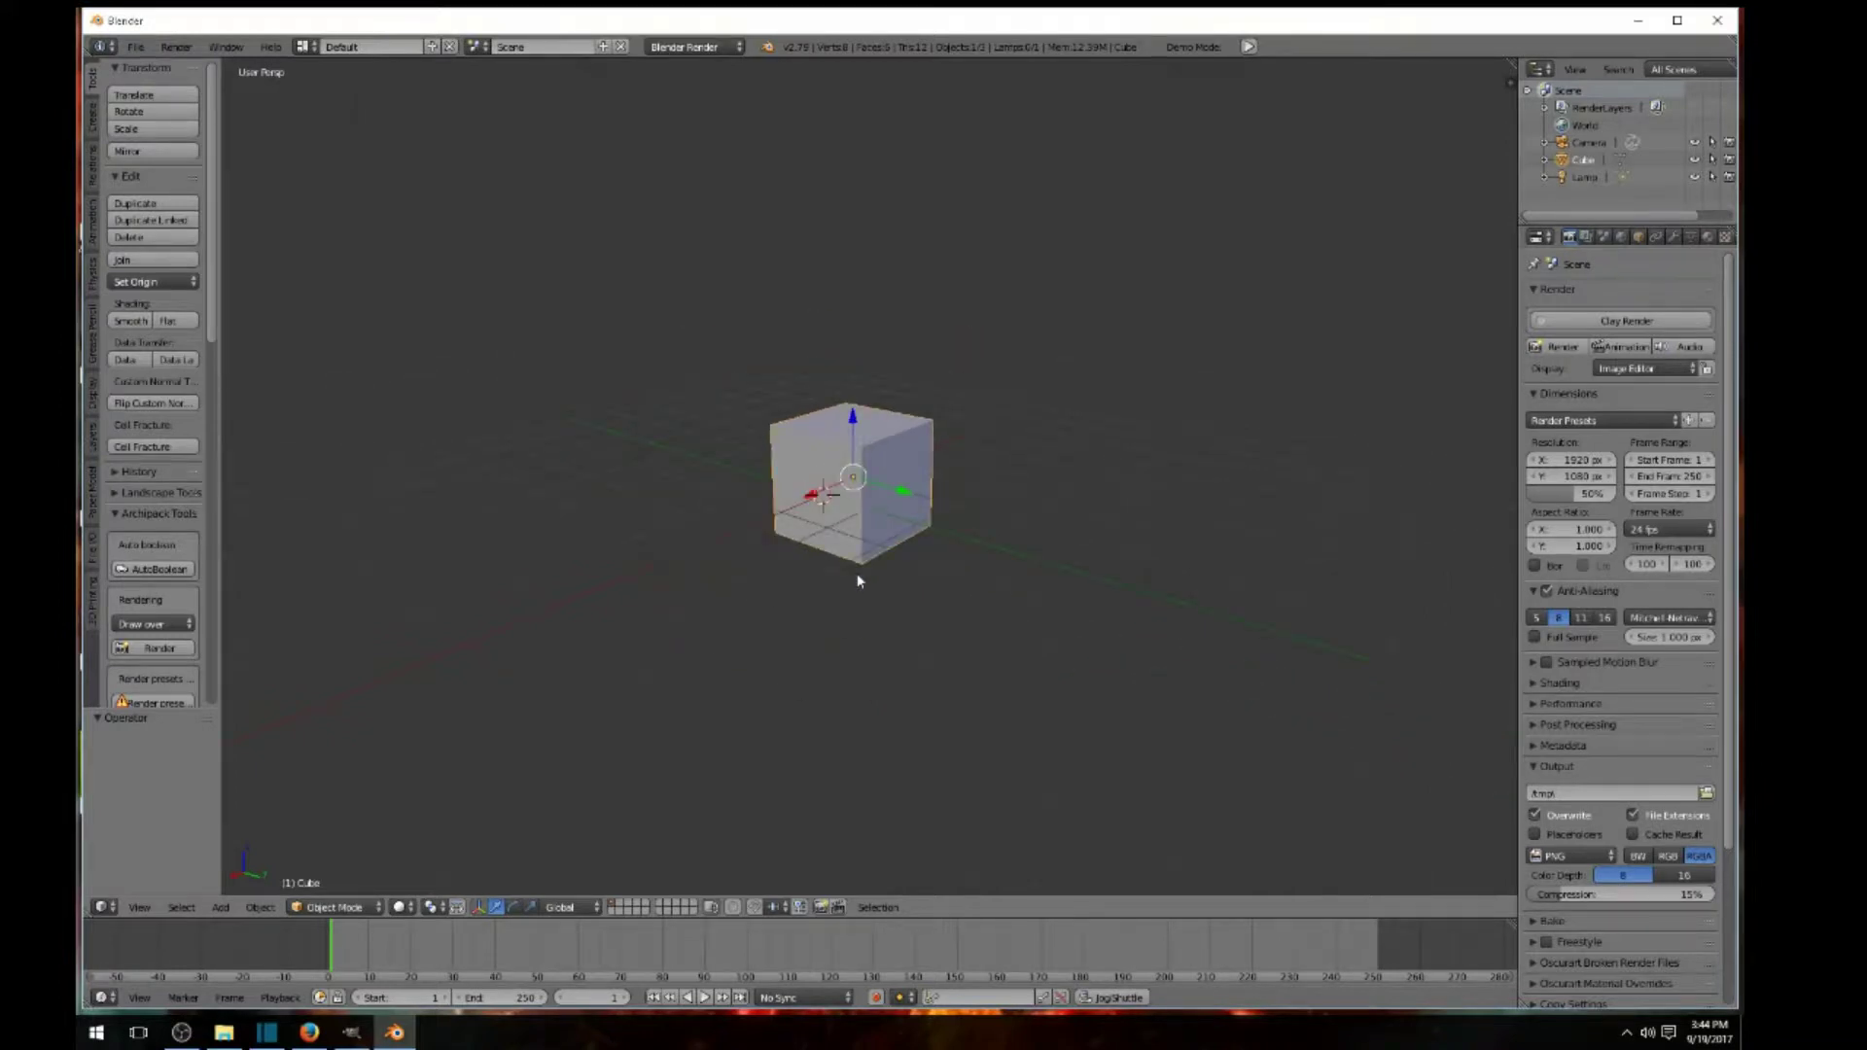
scroll(856, 574, "up", 3)
scroll(856, 580, "up", 3)
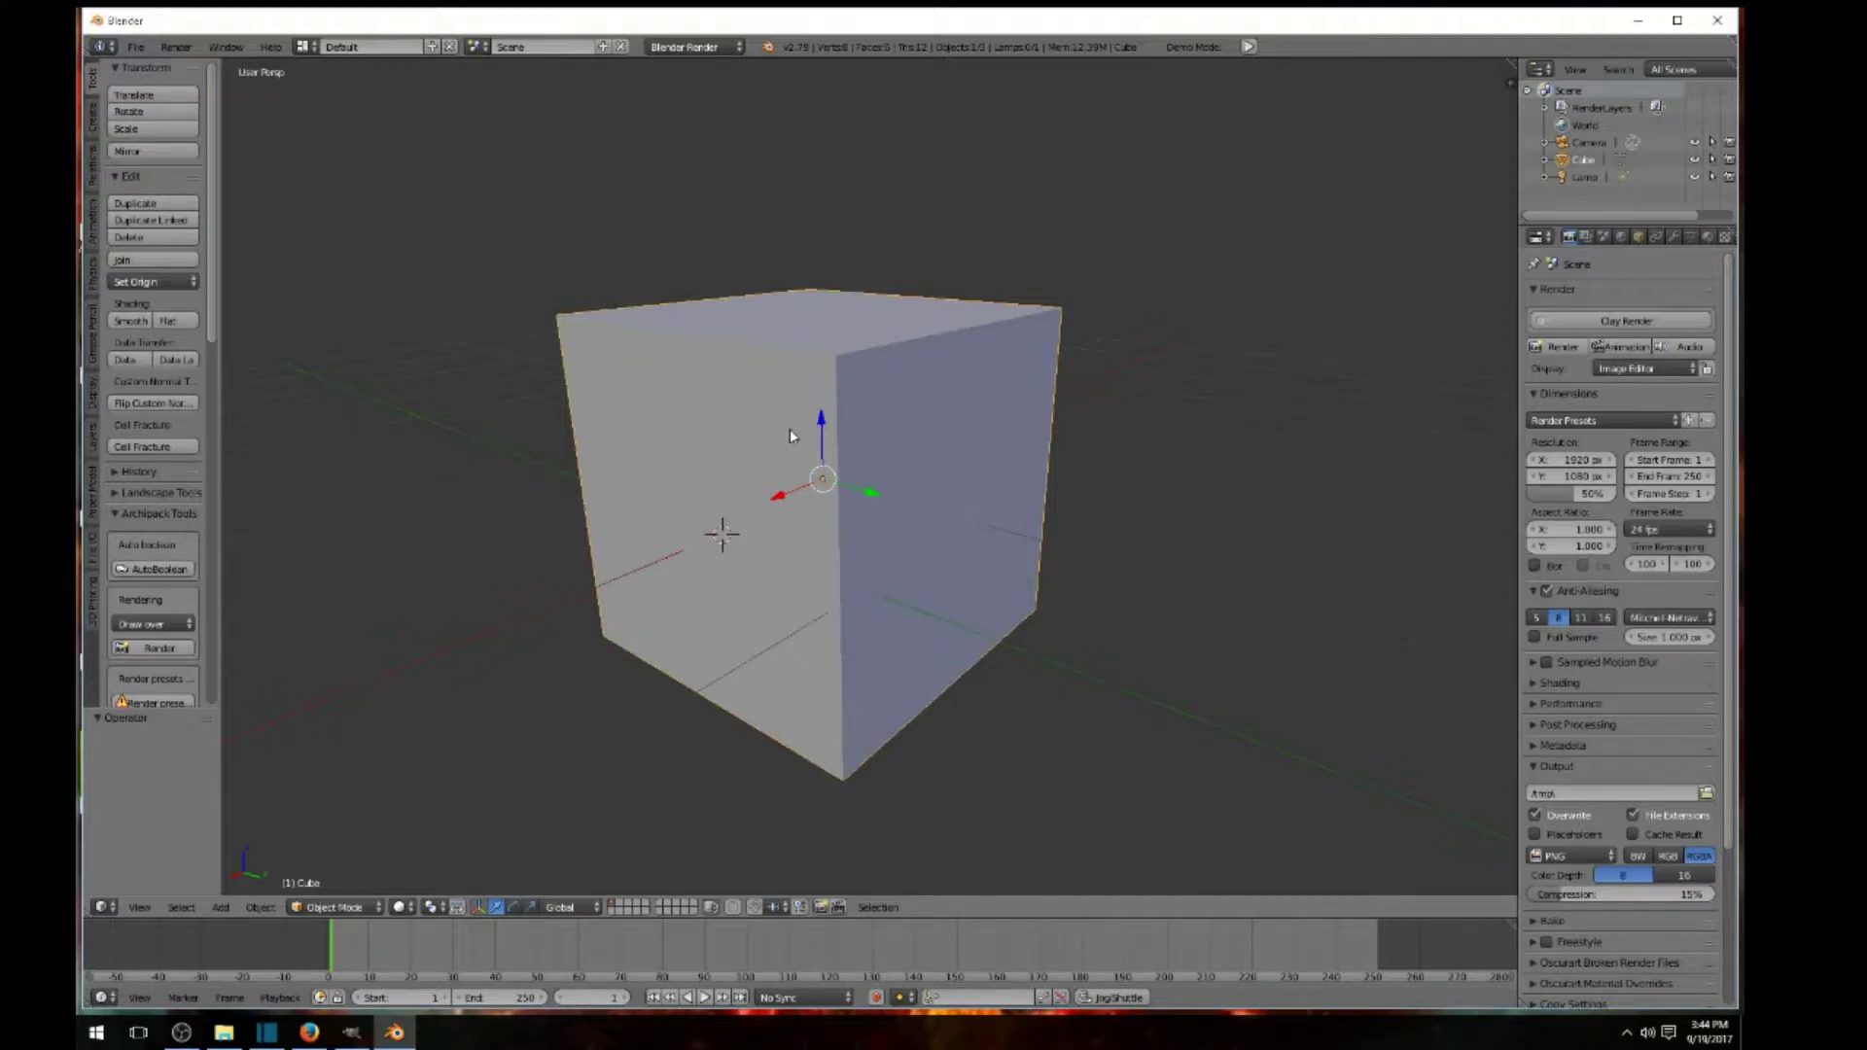
scroll(784, 453, "down", 5)
middle_click_drag(782, 462, 831, 486)
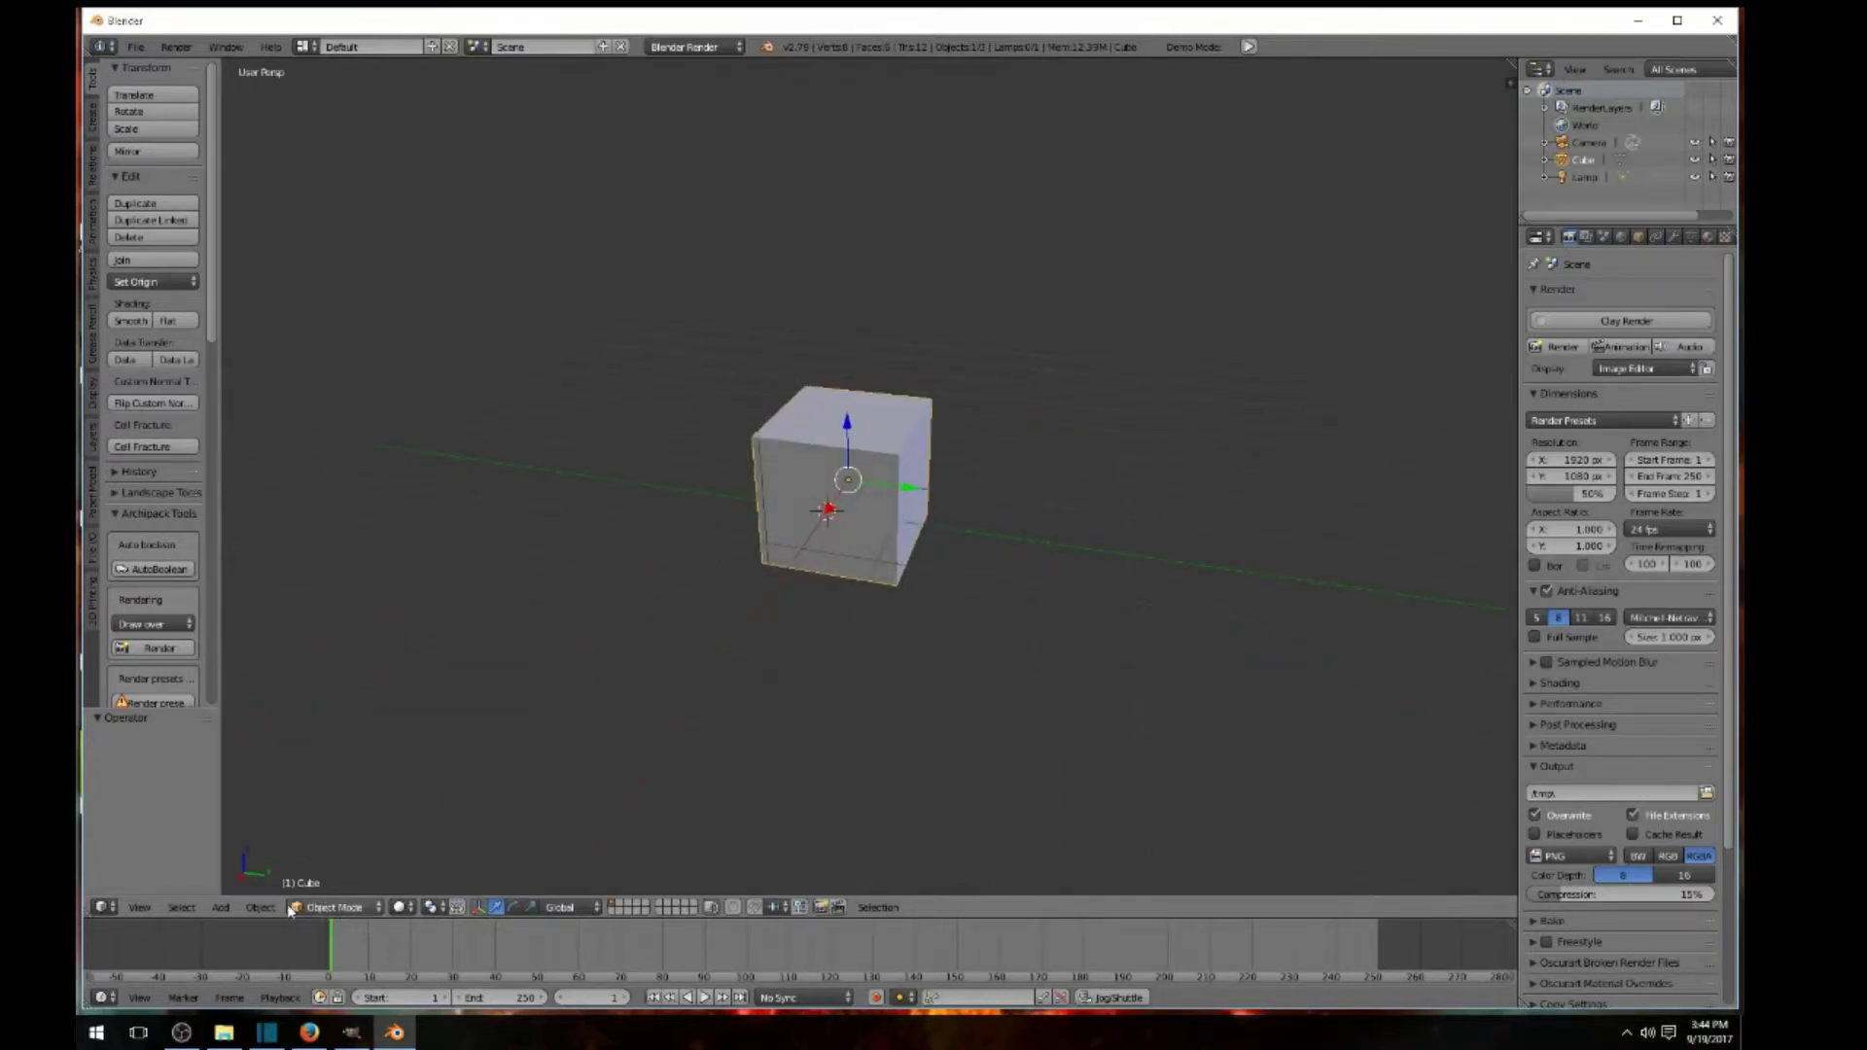
- Switch the cube to Edit Mode and toggle its mesh selection with A
left_click(337, 908)
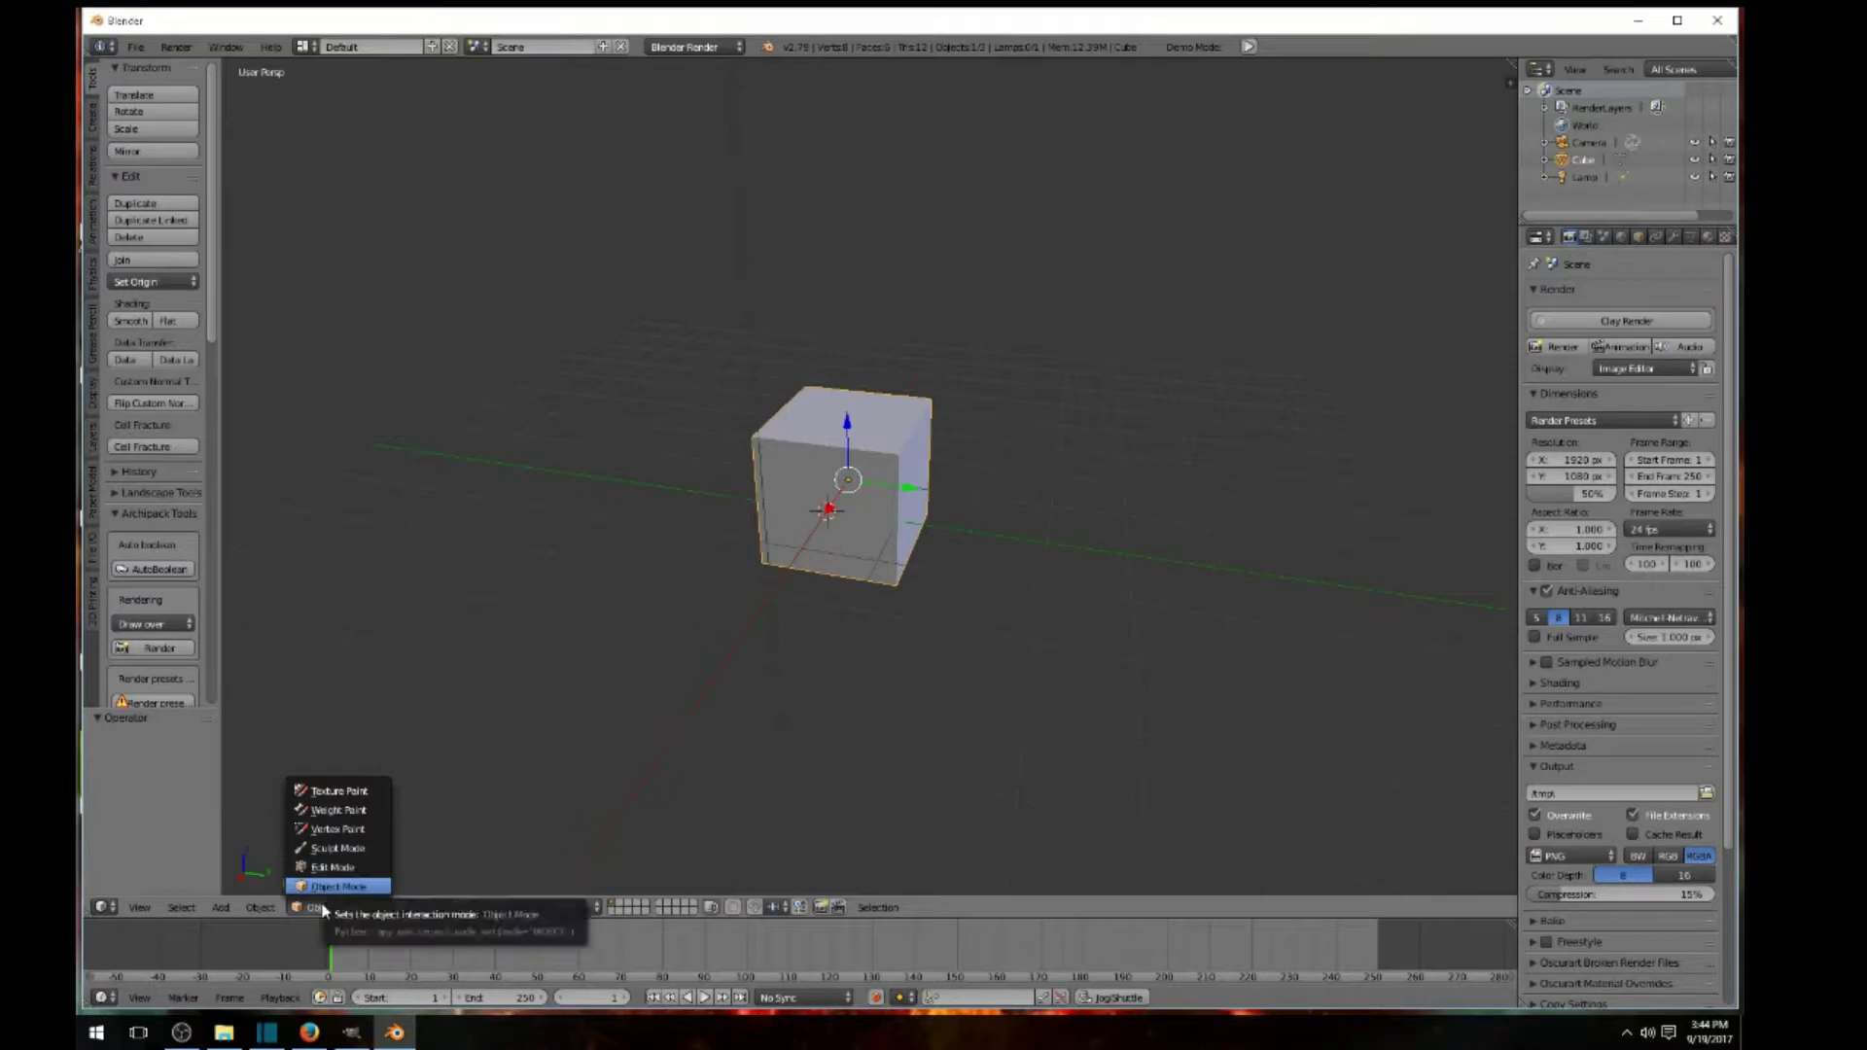
left_click(326, 868)
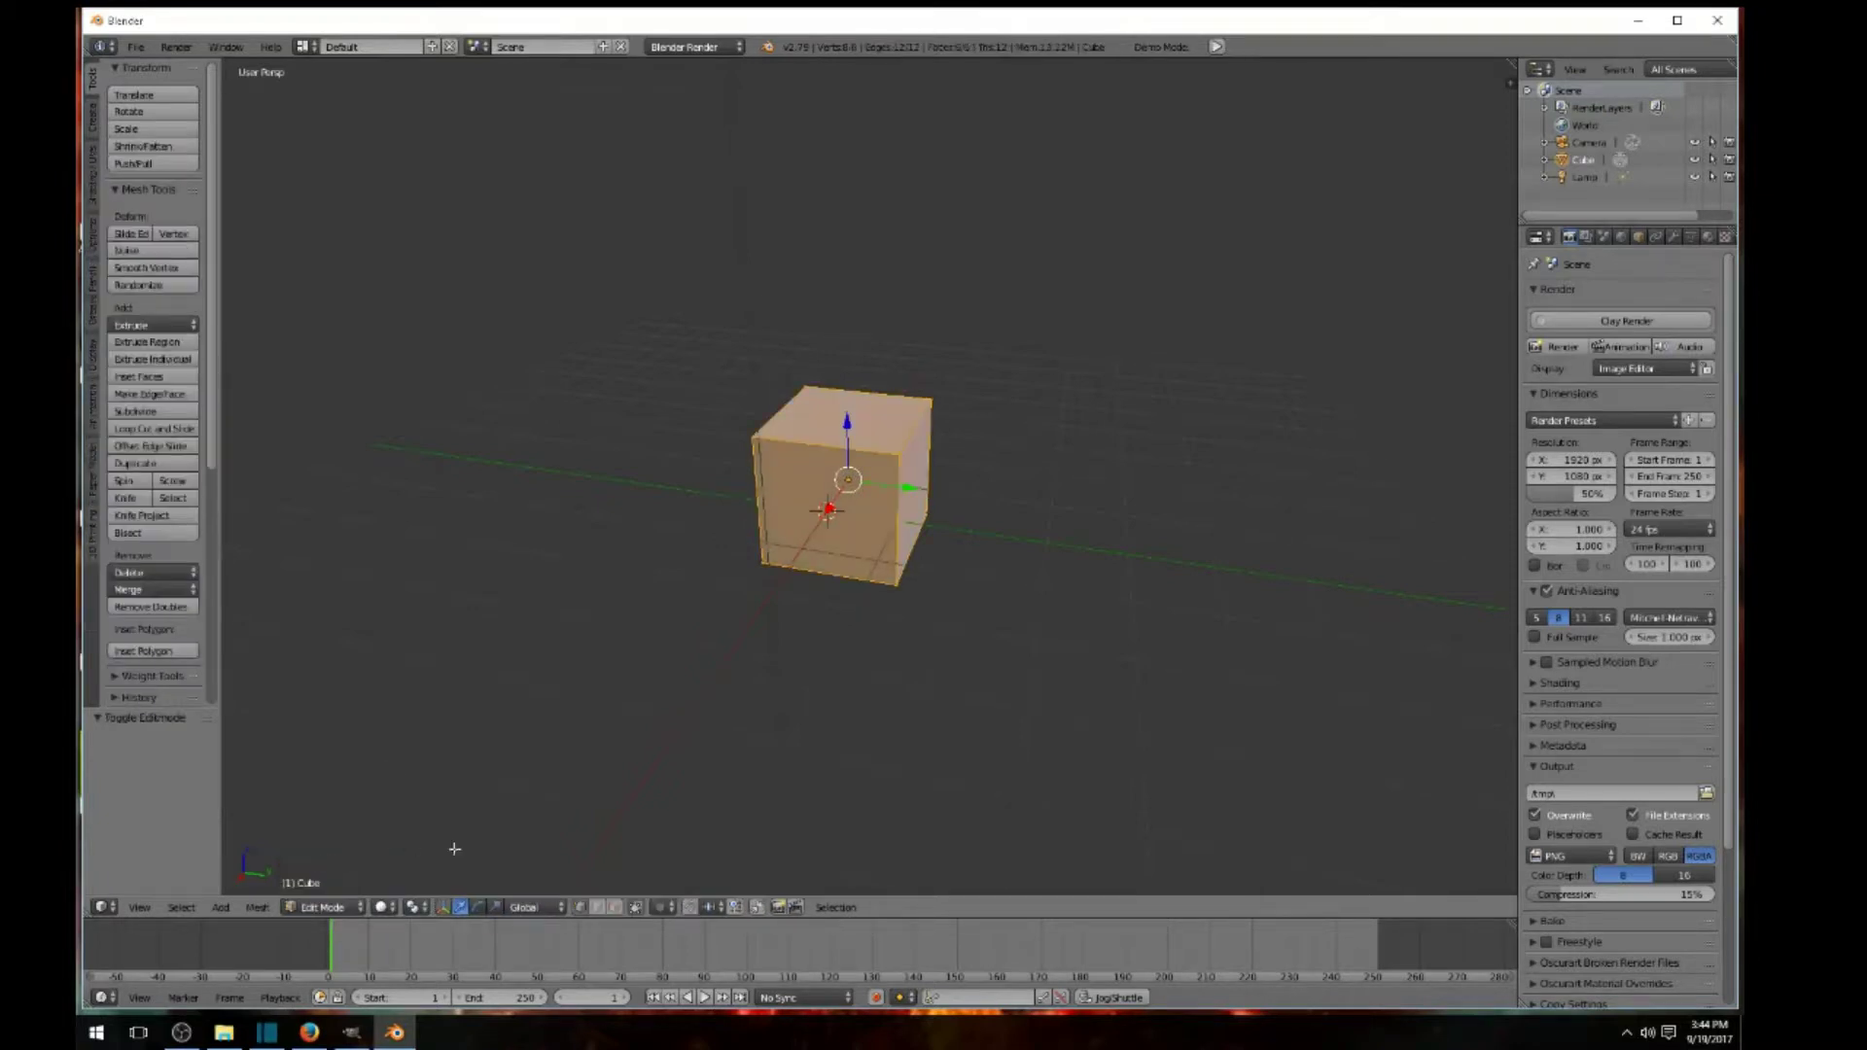
scroll(780, 791, "up", 4)
middle_click_drag(782, 797, 737, 801)
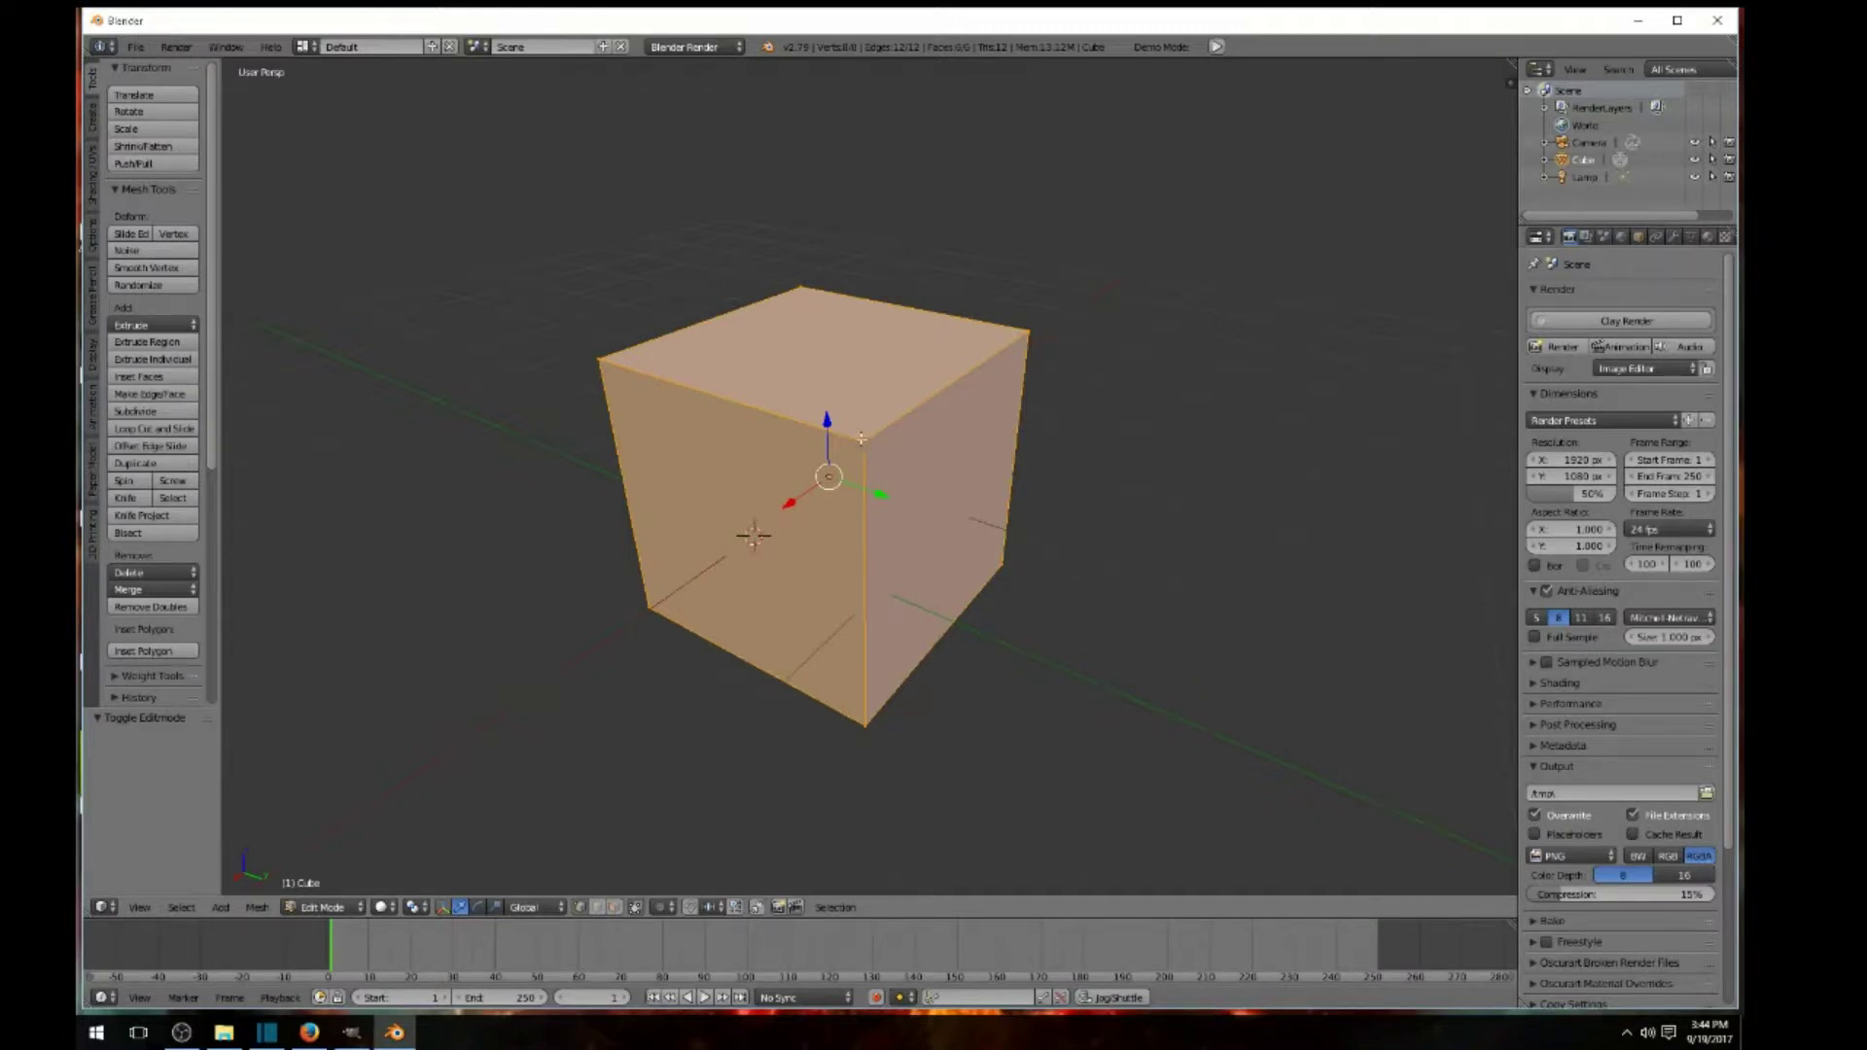
key("a")
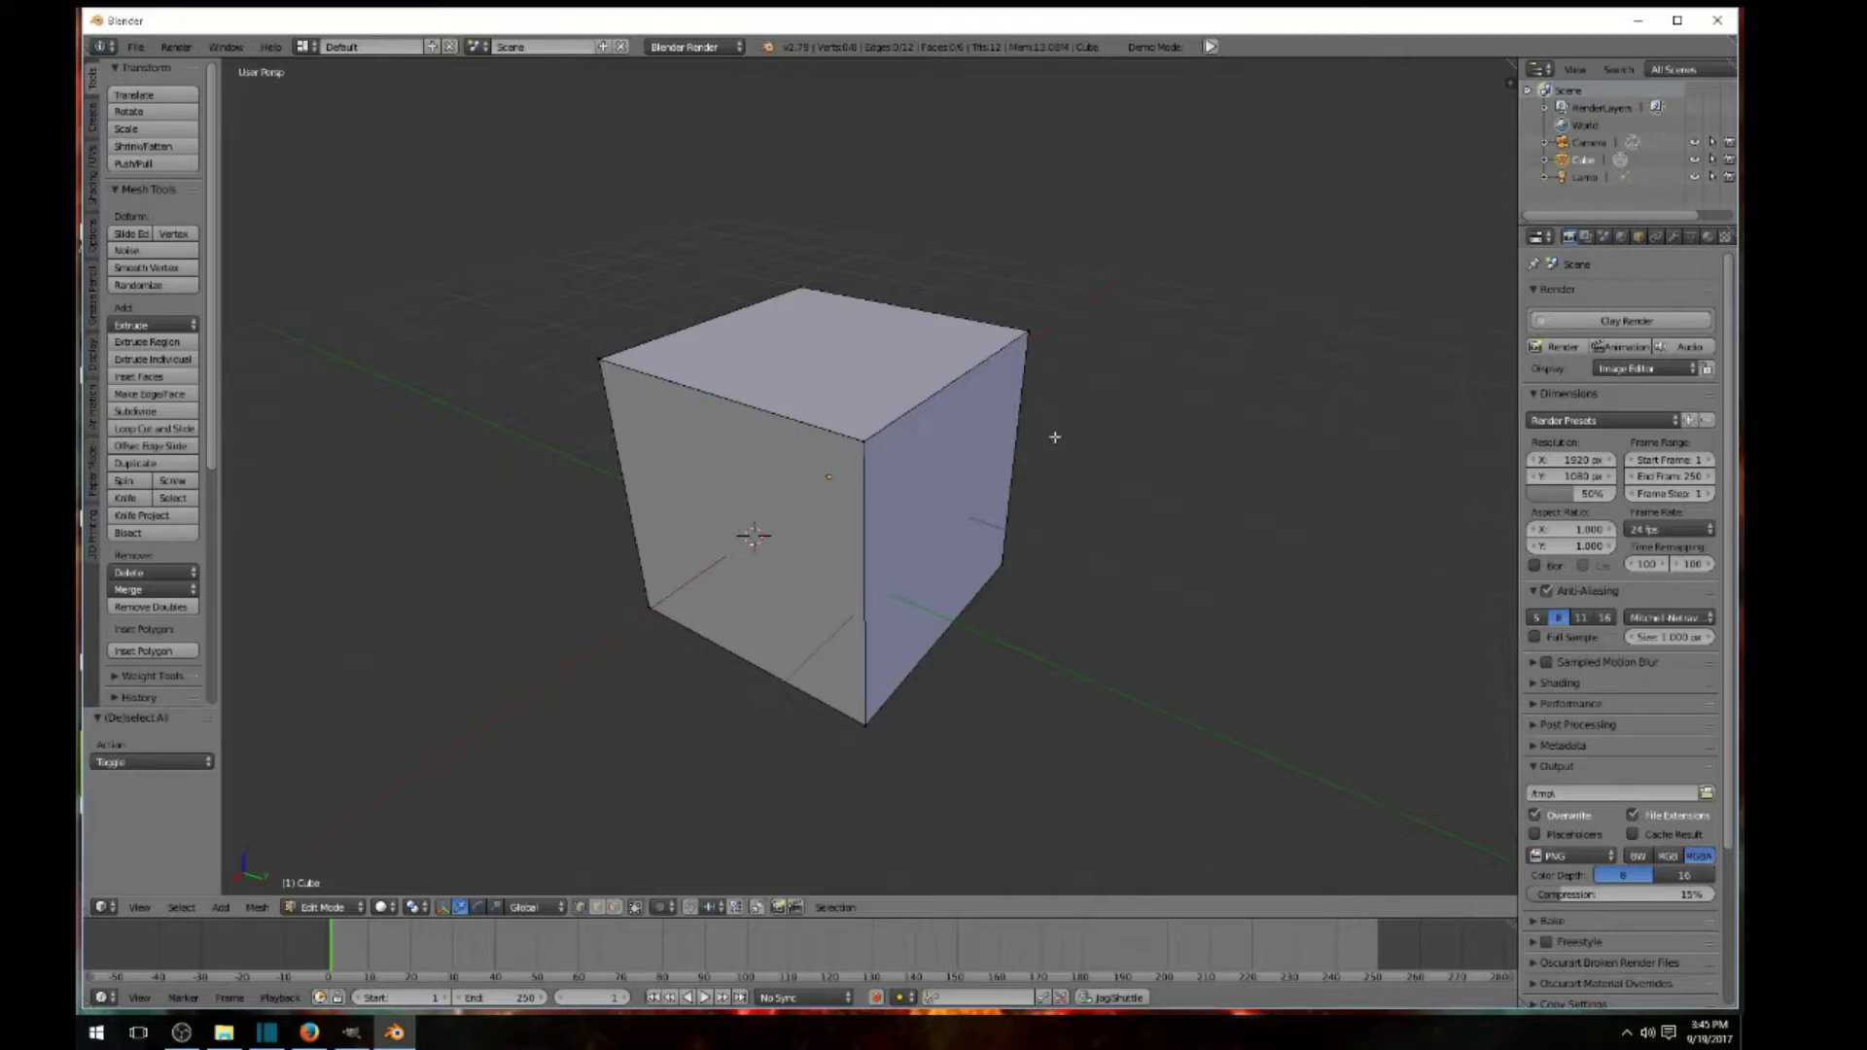
- Reselect then deselect all of the cube's vertices with A, leaving nothing selected
key("a")
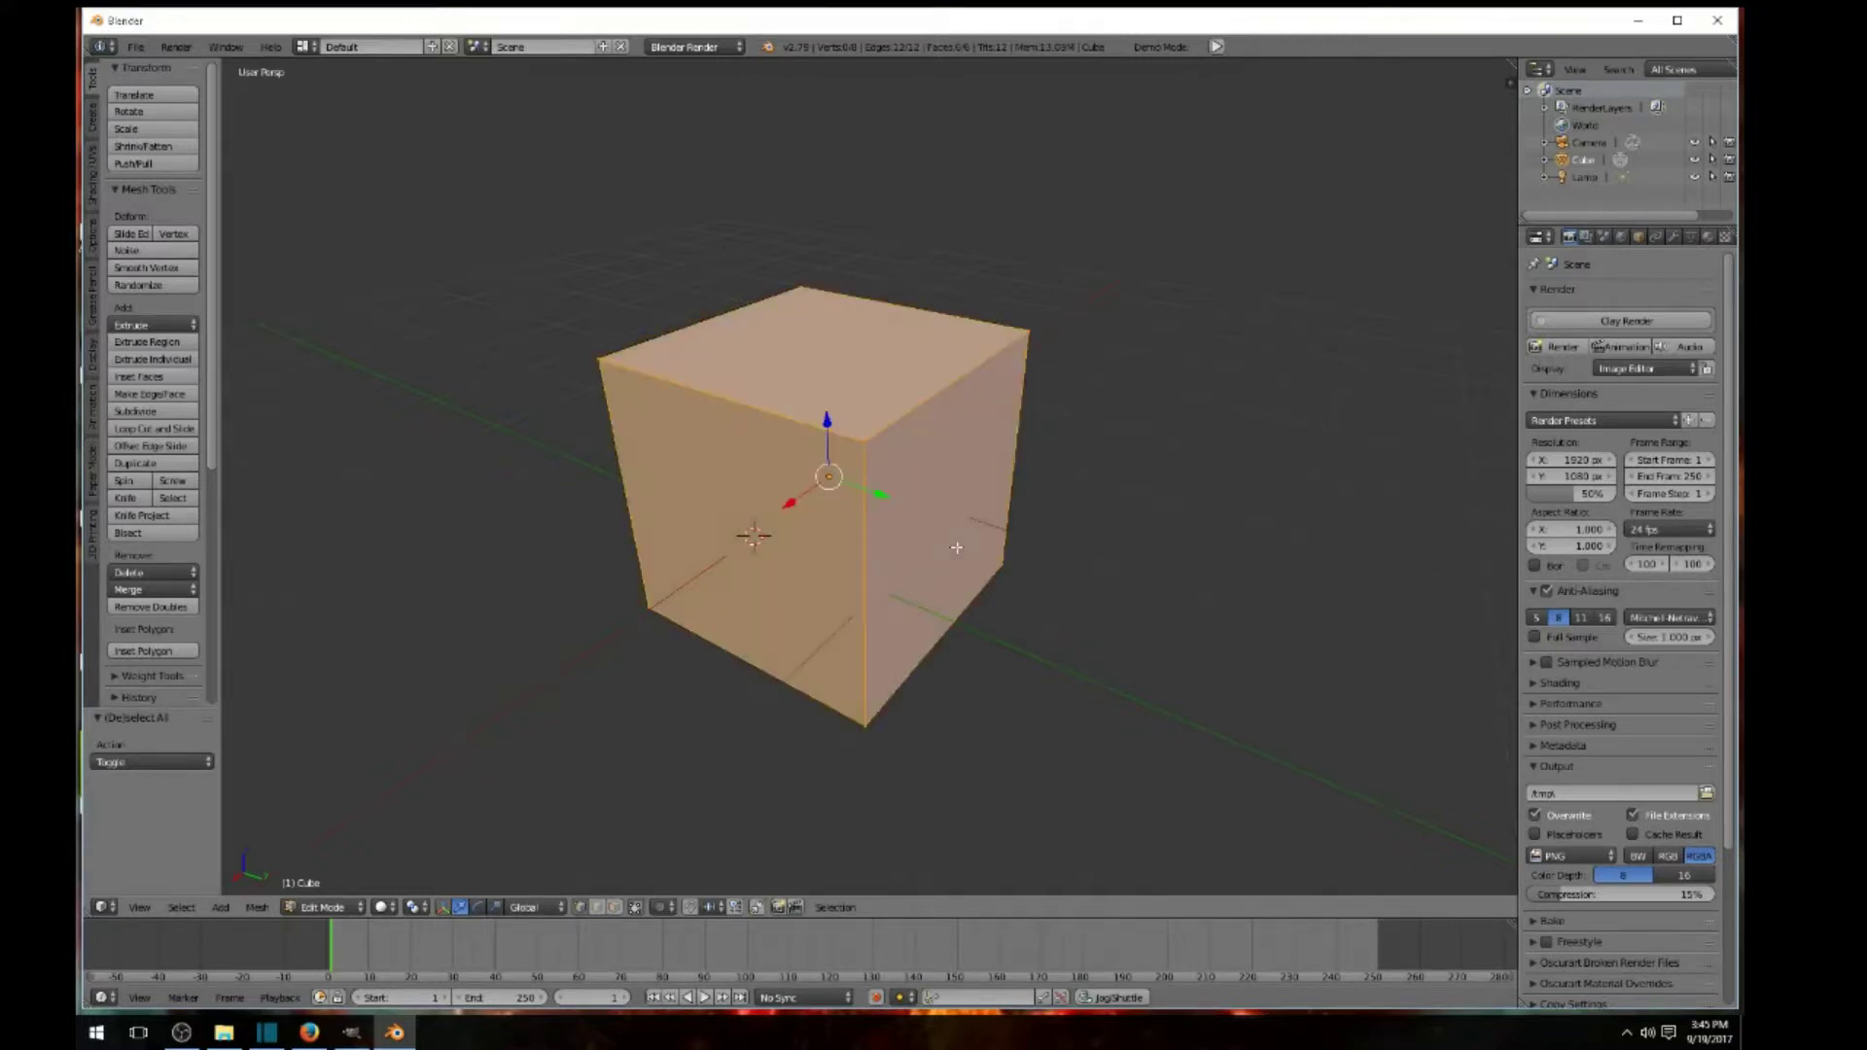
scroll(968, 551, "down", 10)
scroll(980, 559, "up", 5)
scroll(980, 560, "down", 5)
scroll(981, 561, "up", 6)
scroll(981, 563, "up", 5)
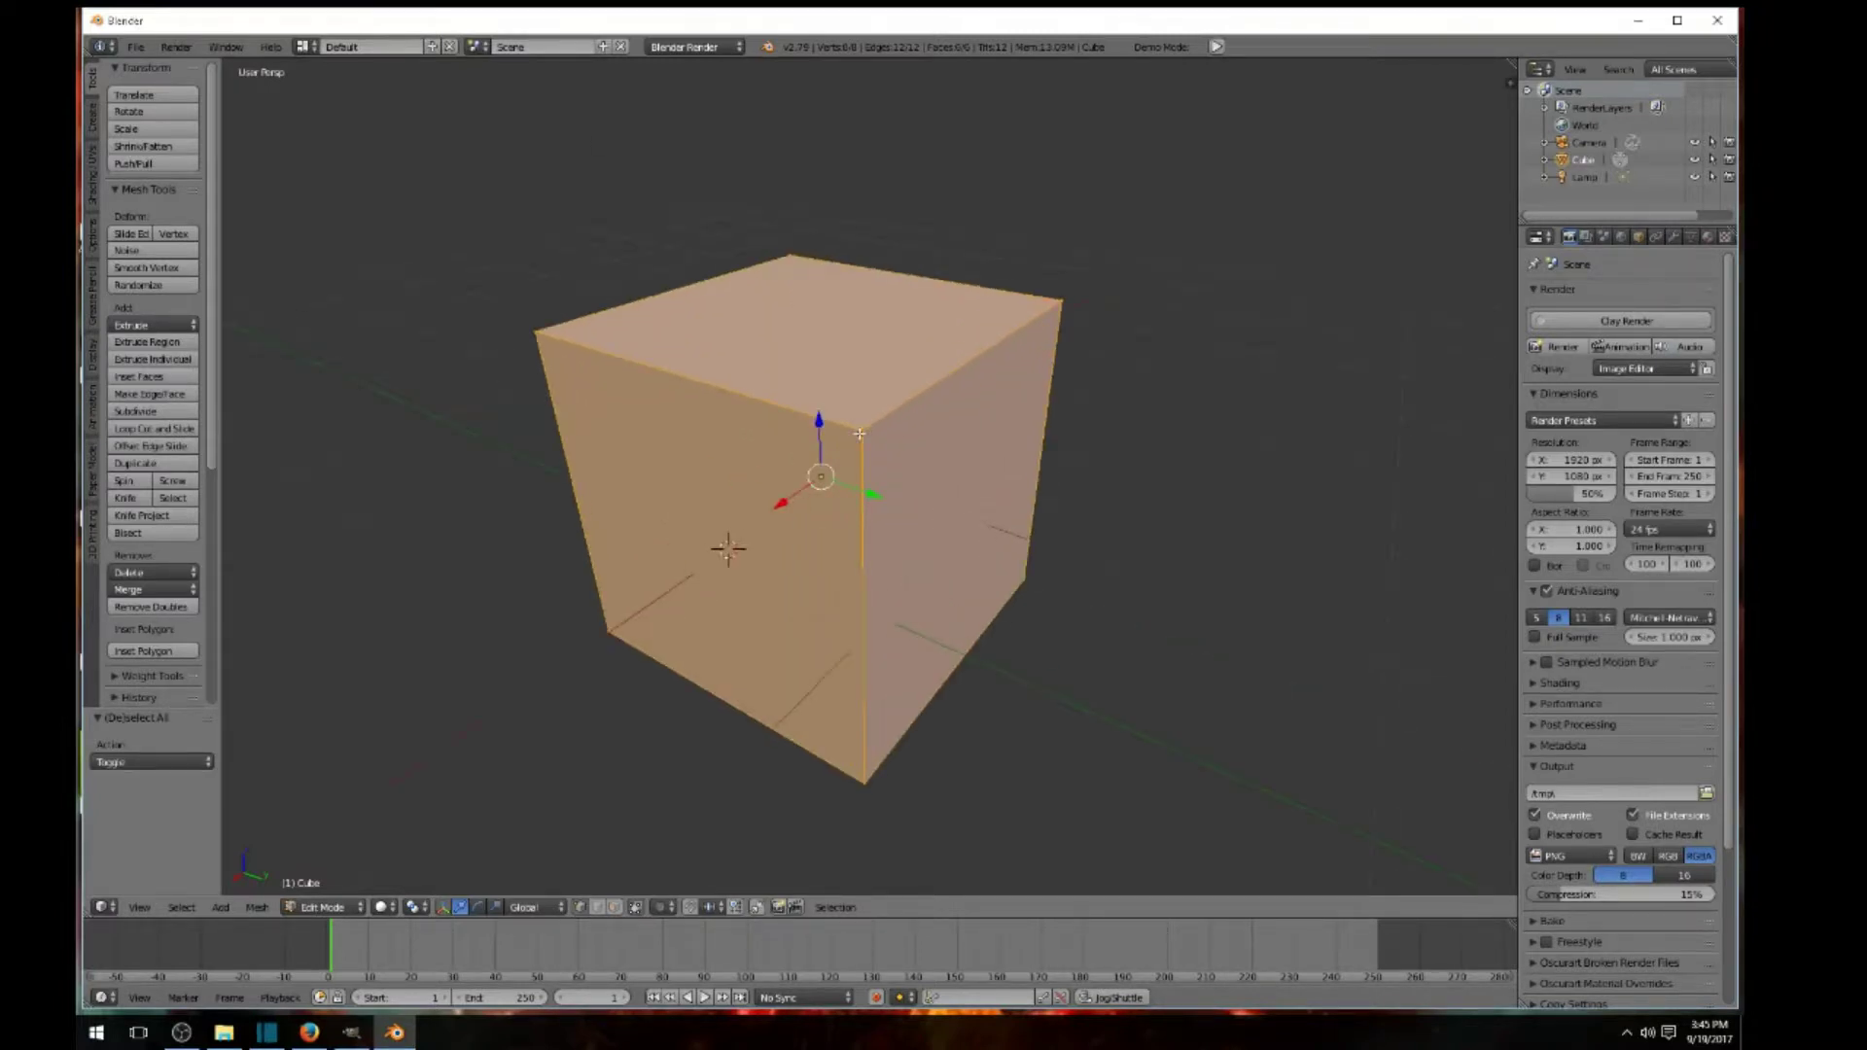
key("a")
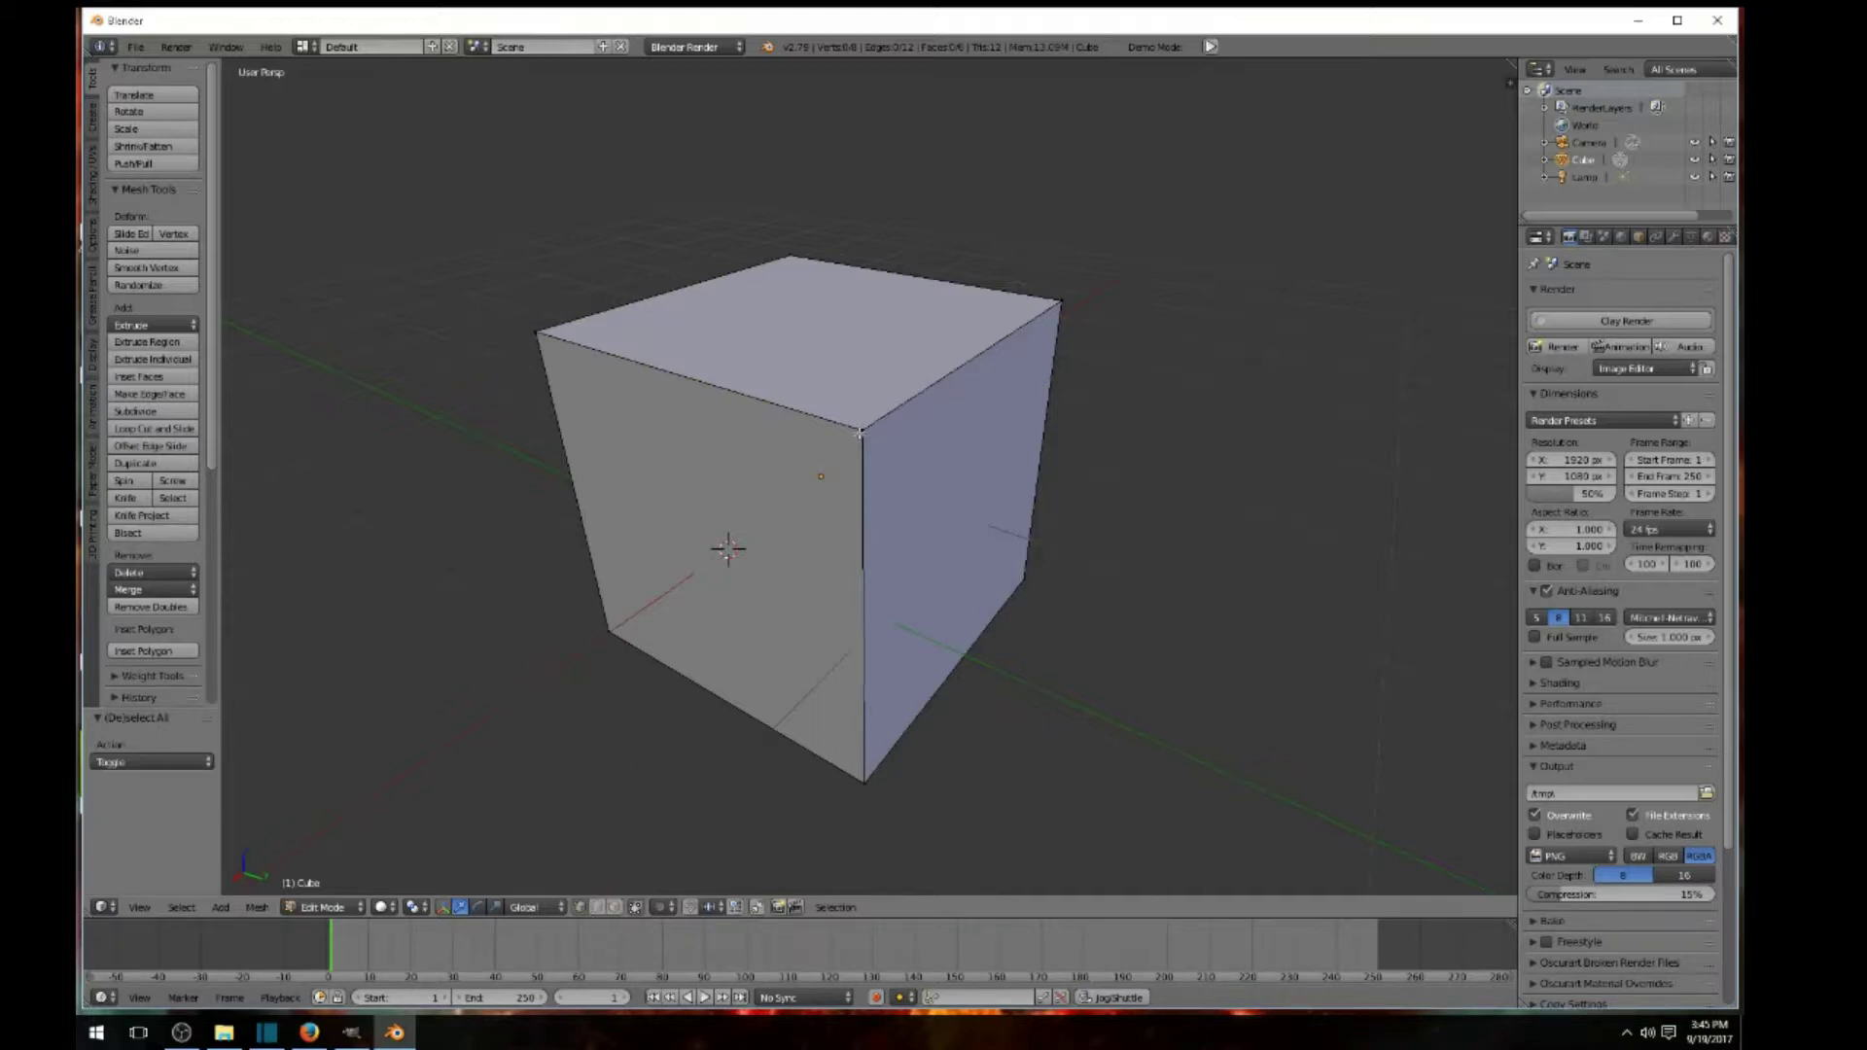
- Trial-move the cube's top-front corner vertex along Y, then undo it
right_click(894, 447)
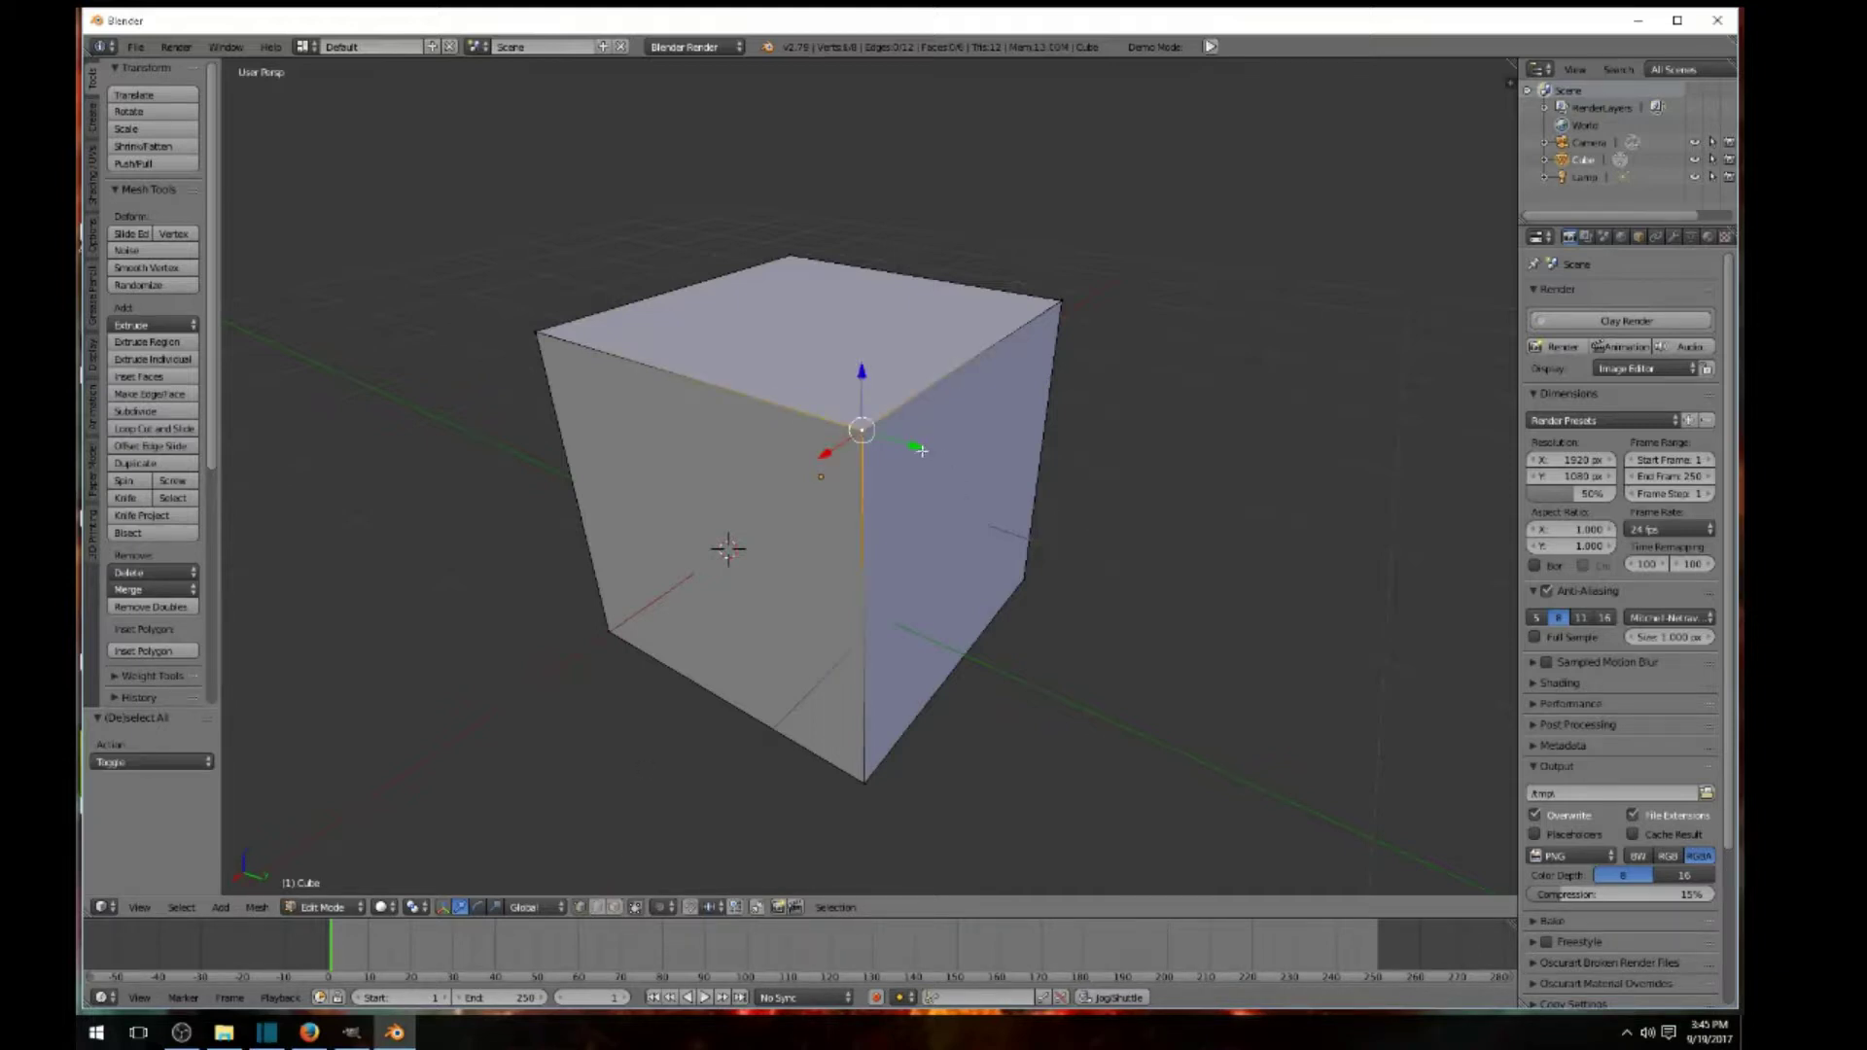
left_click_drag(915, 445, 1265, 564)
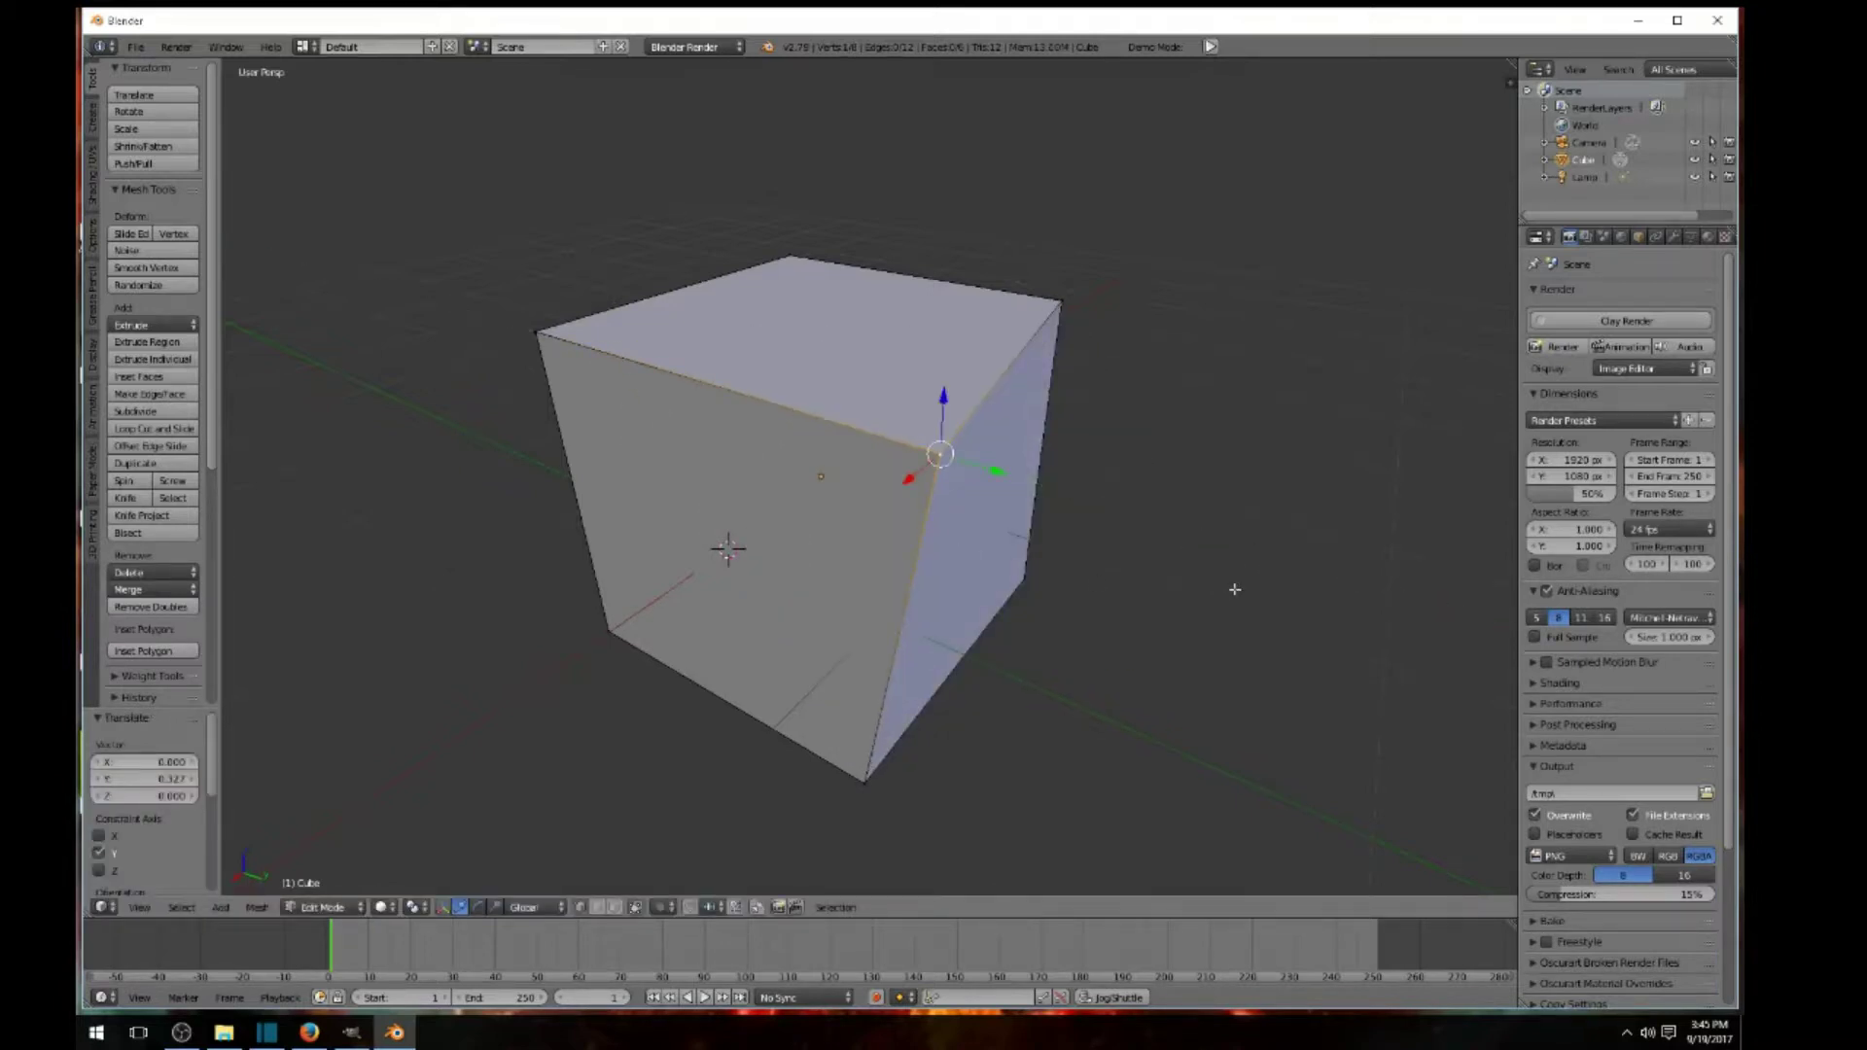
key("ctrl+z")
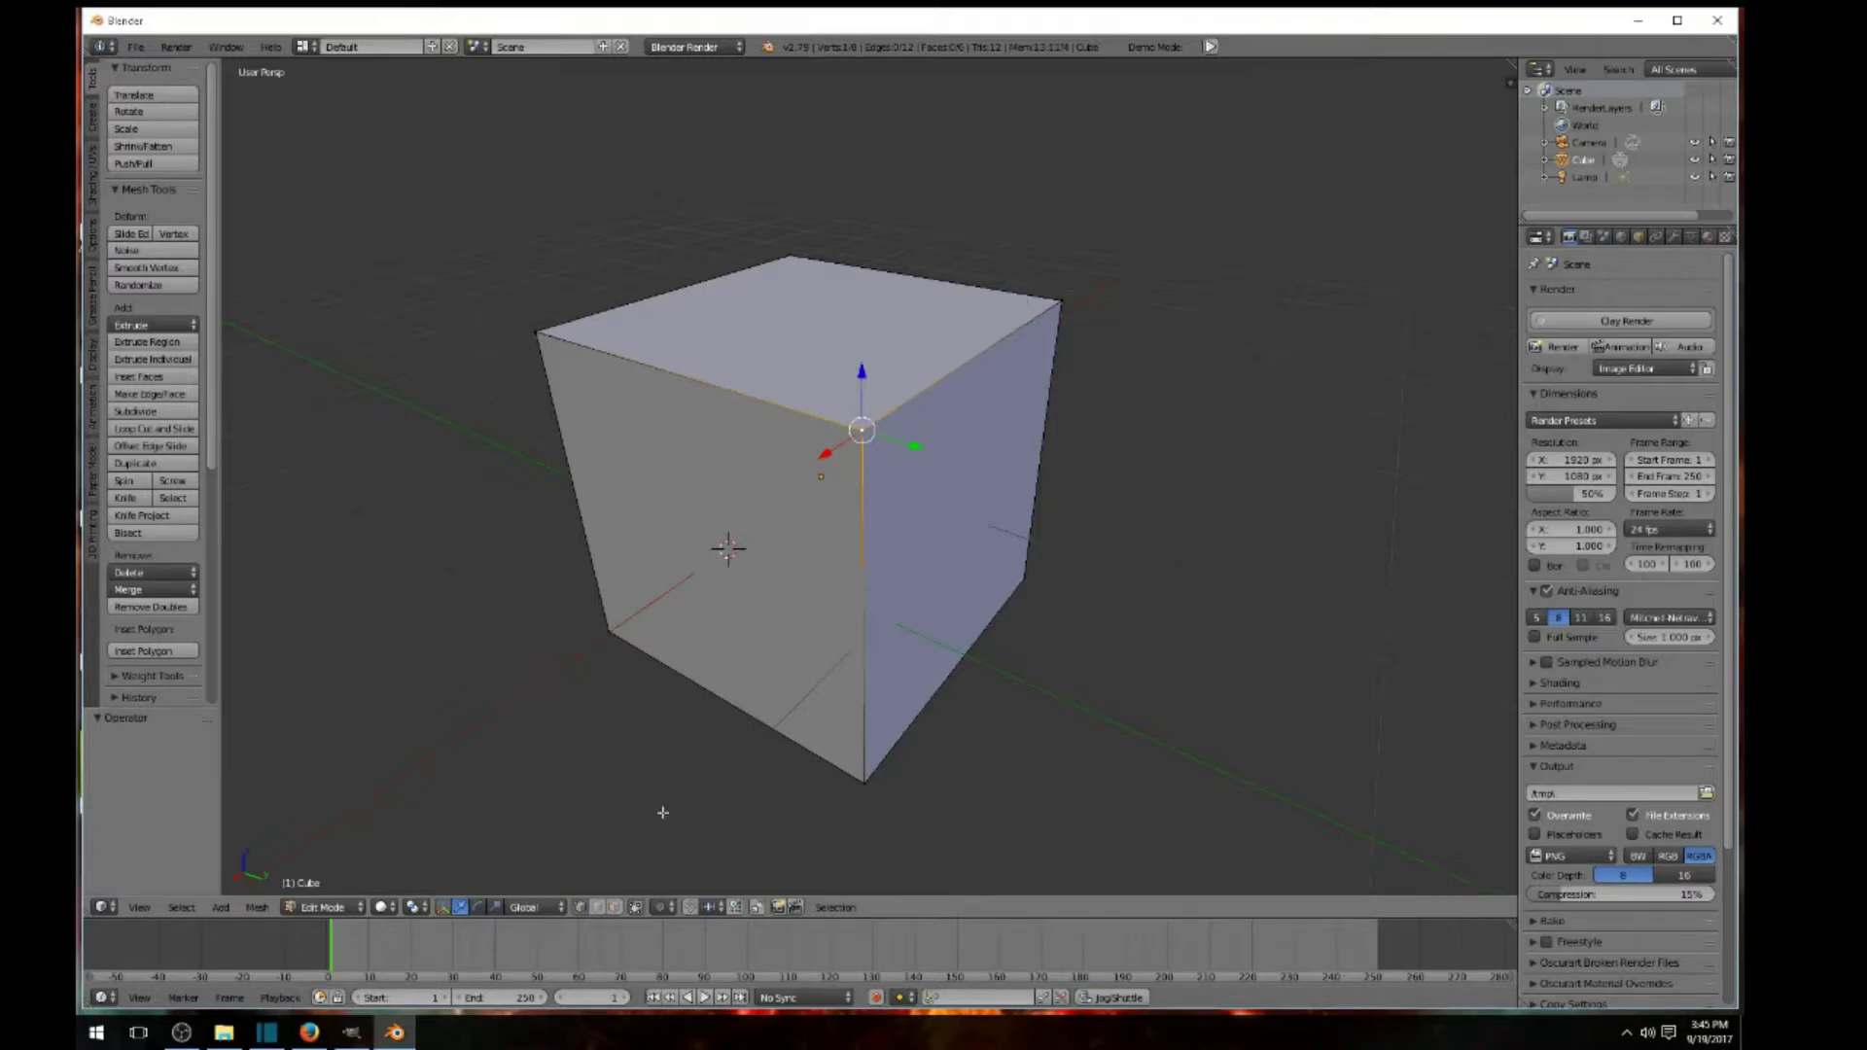
- In Edge select, pick the top-right edge, stretch it 1.445 along Y, and undo
left_click(597, 909)
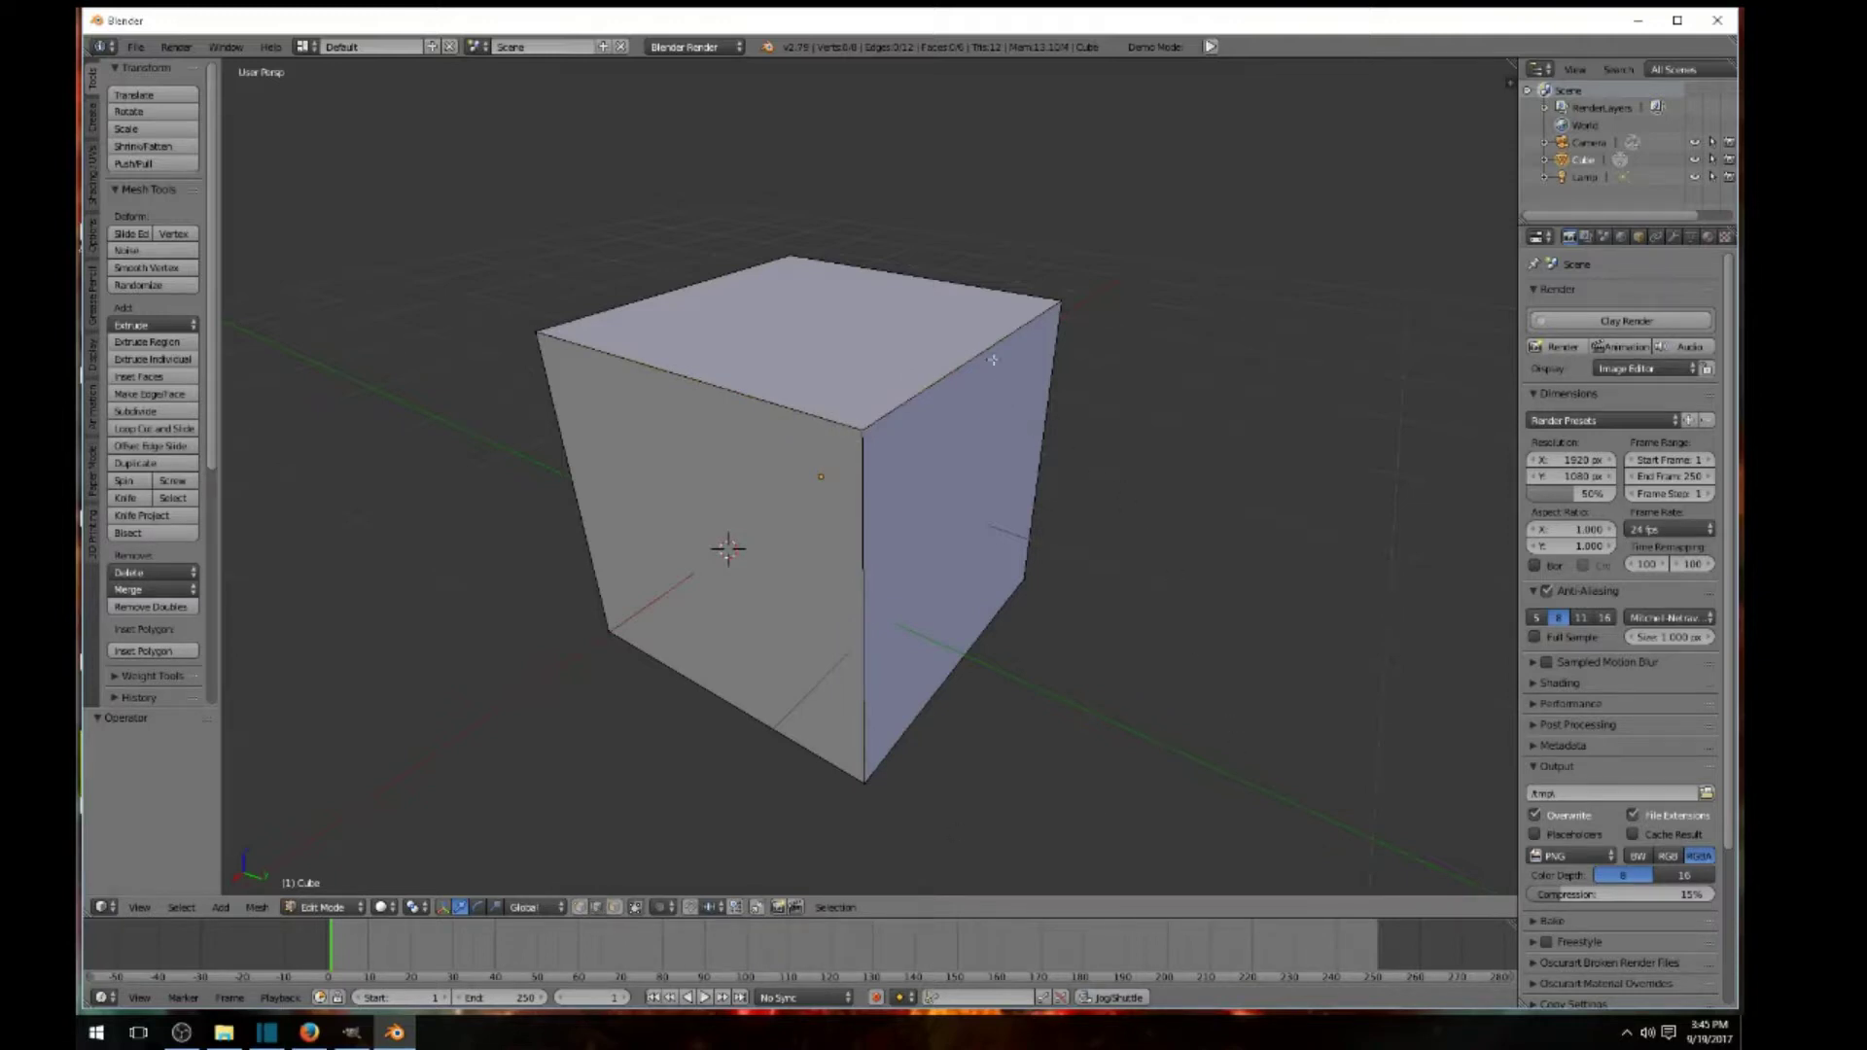
right_click(962, 356)
left_click_drag(1037, 364, 1383, 483)
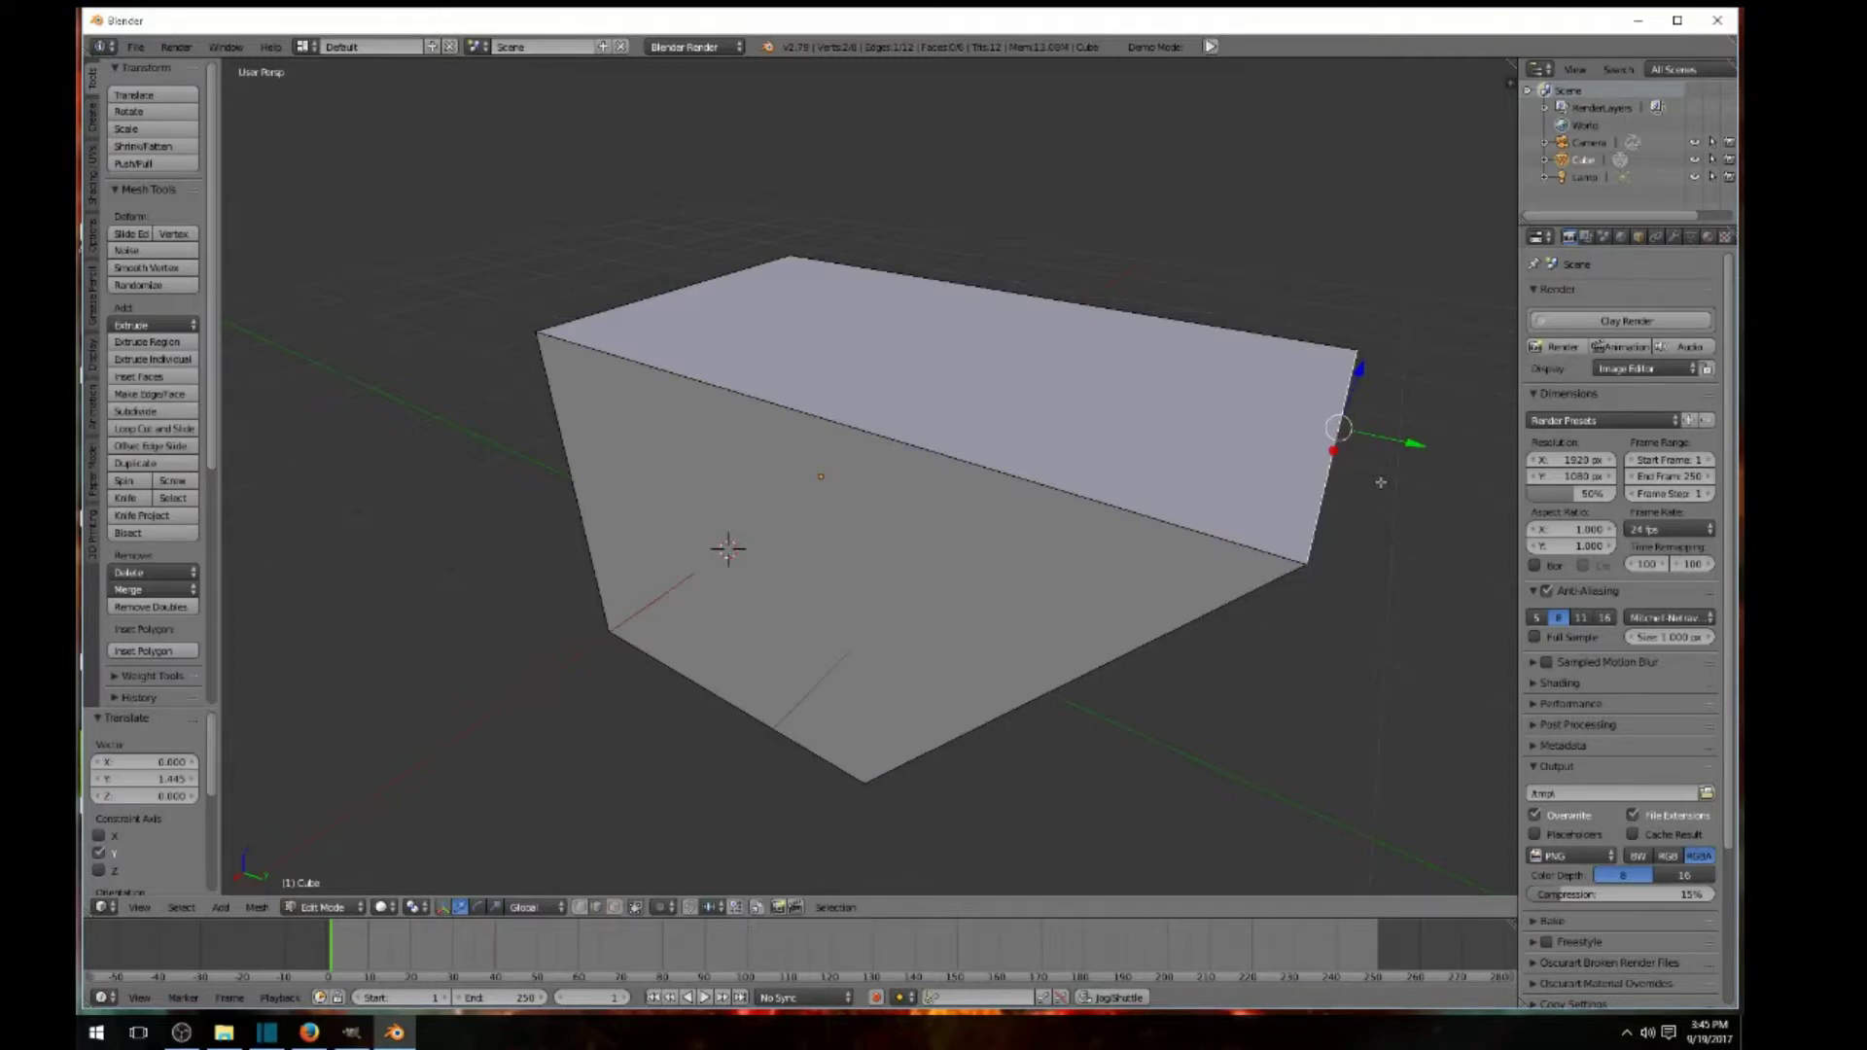
key("ctrl+z")
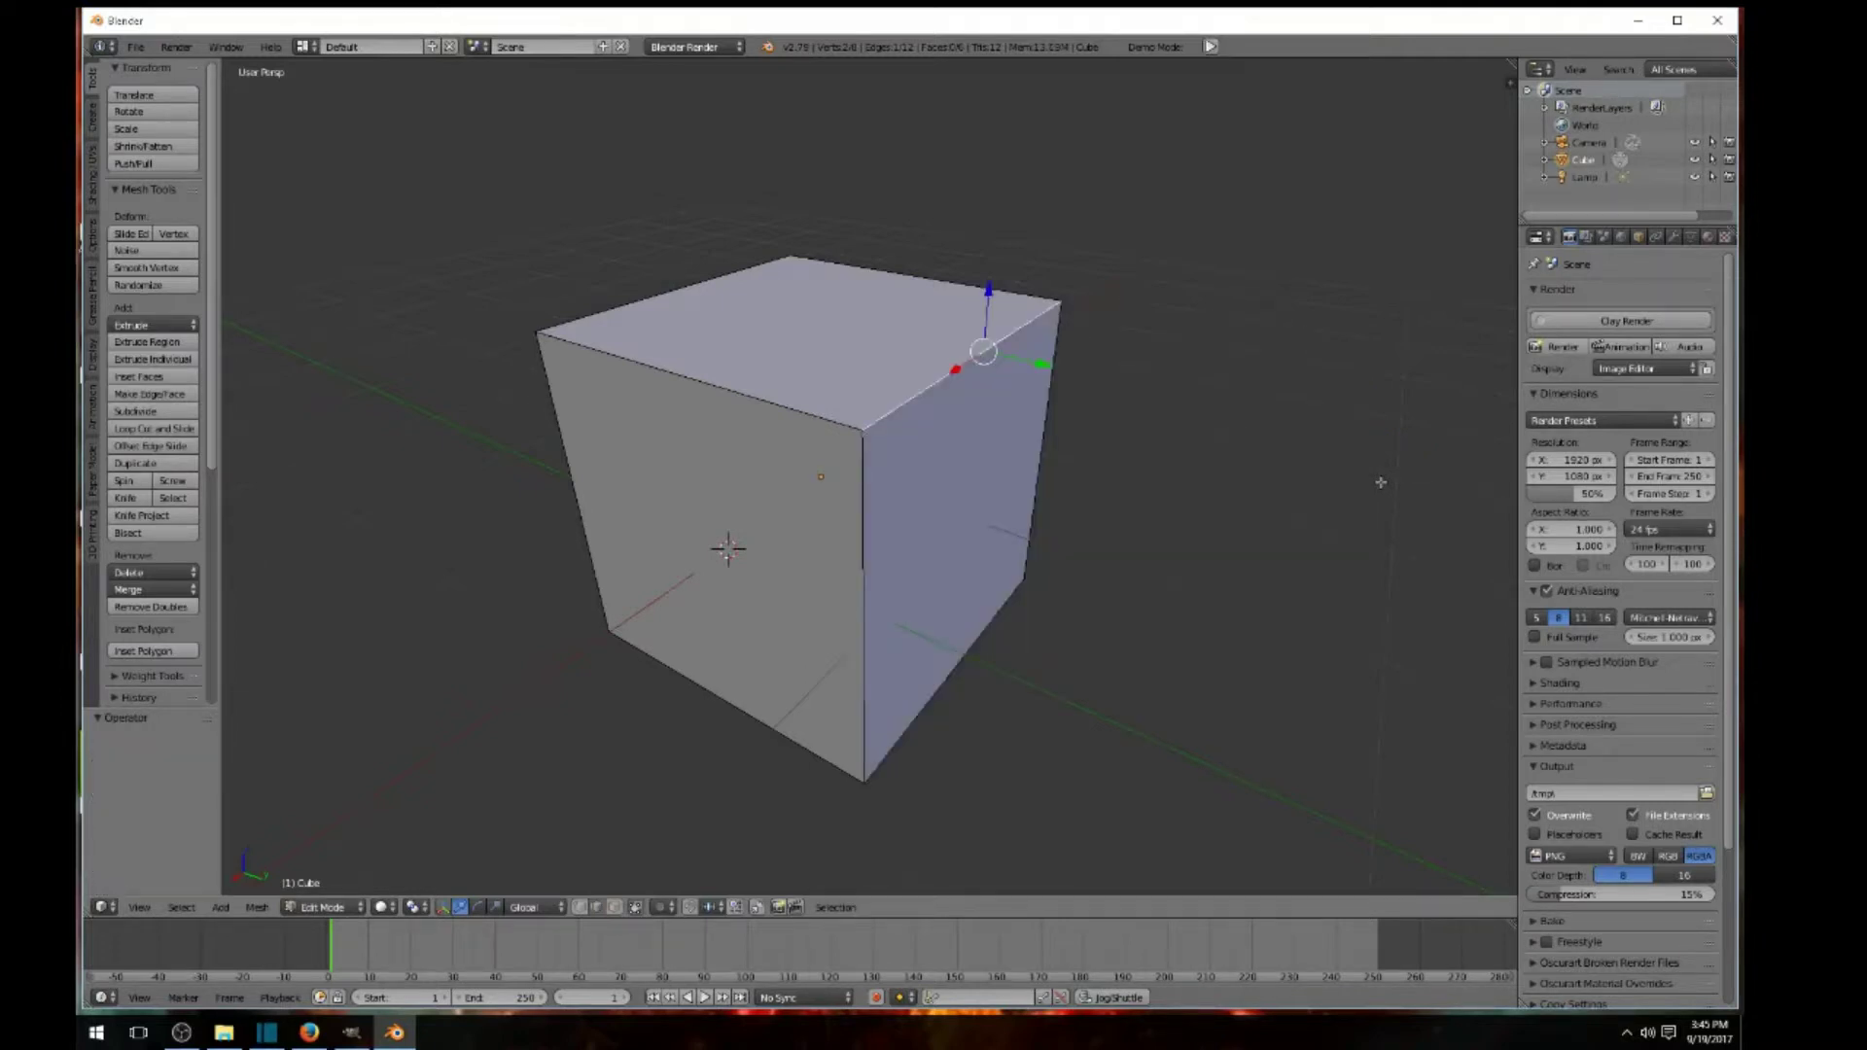
- In Face select mode, pick the cube's front face and extrude it along Y
left_click(614, 907)
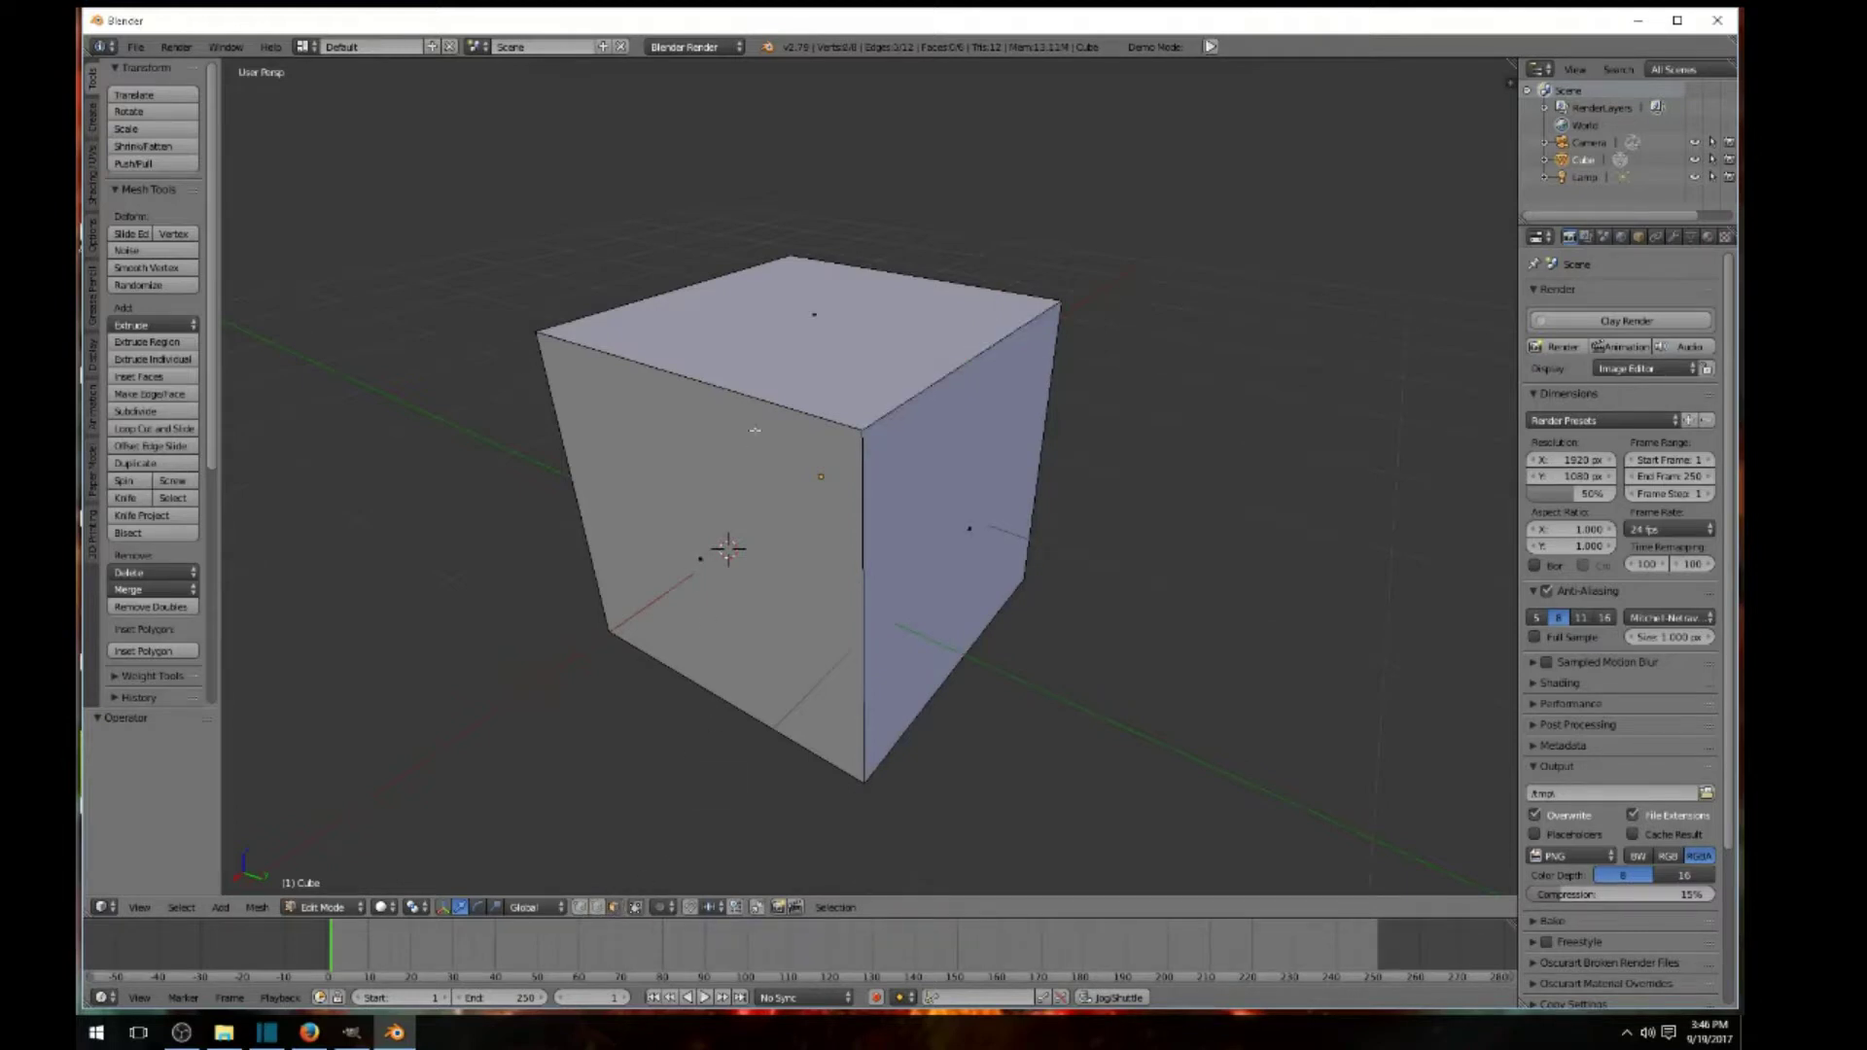
middle_click_drag(796, 357, 1138, 523)
scroll(973, 545, "down", 5)
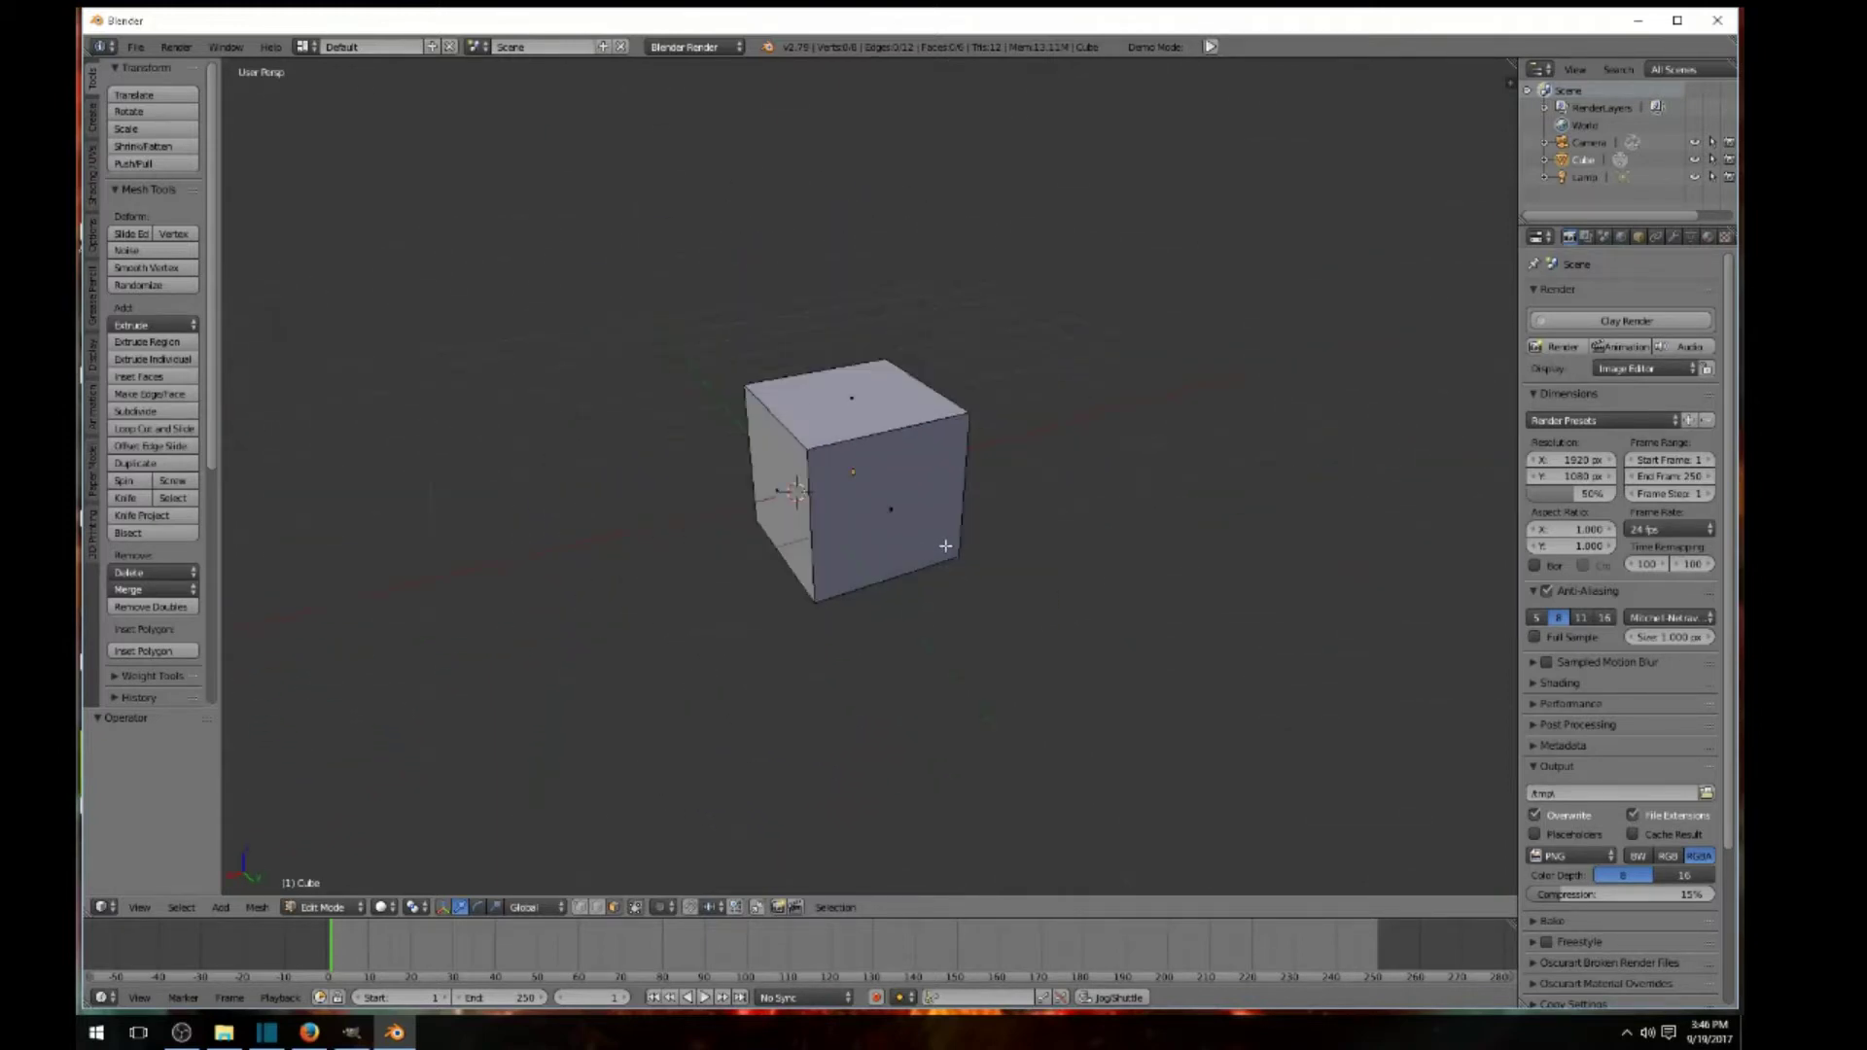
middle_click_drag(969, 560, 909, 525)
scroll(1029, 604, "up", 2)
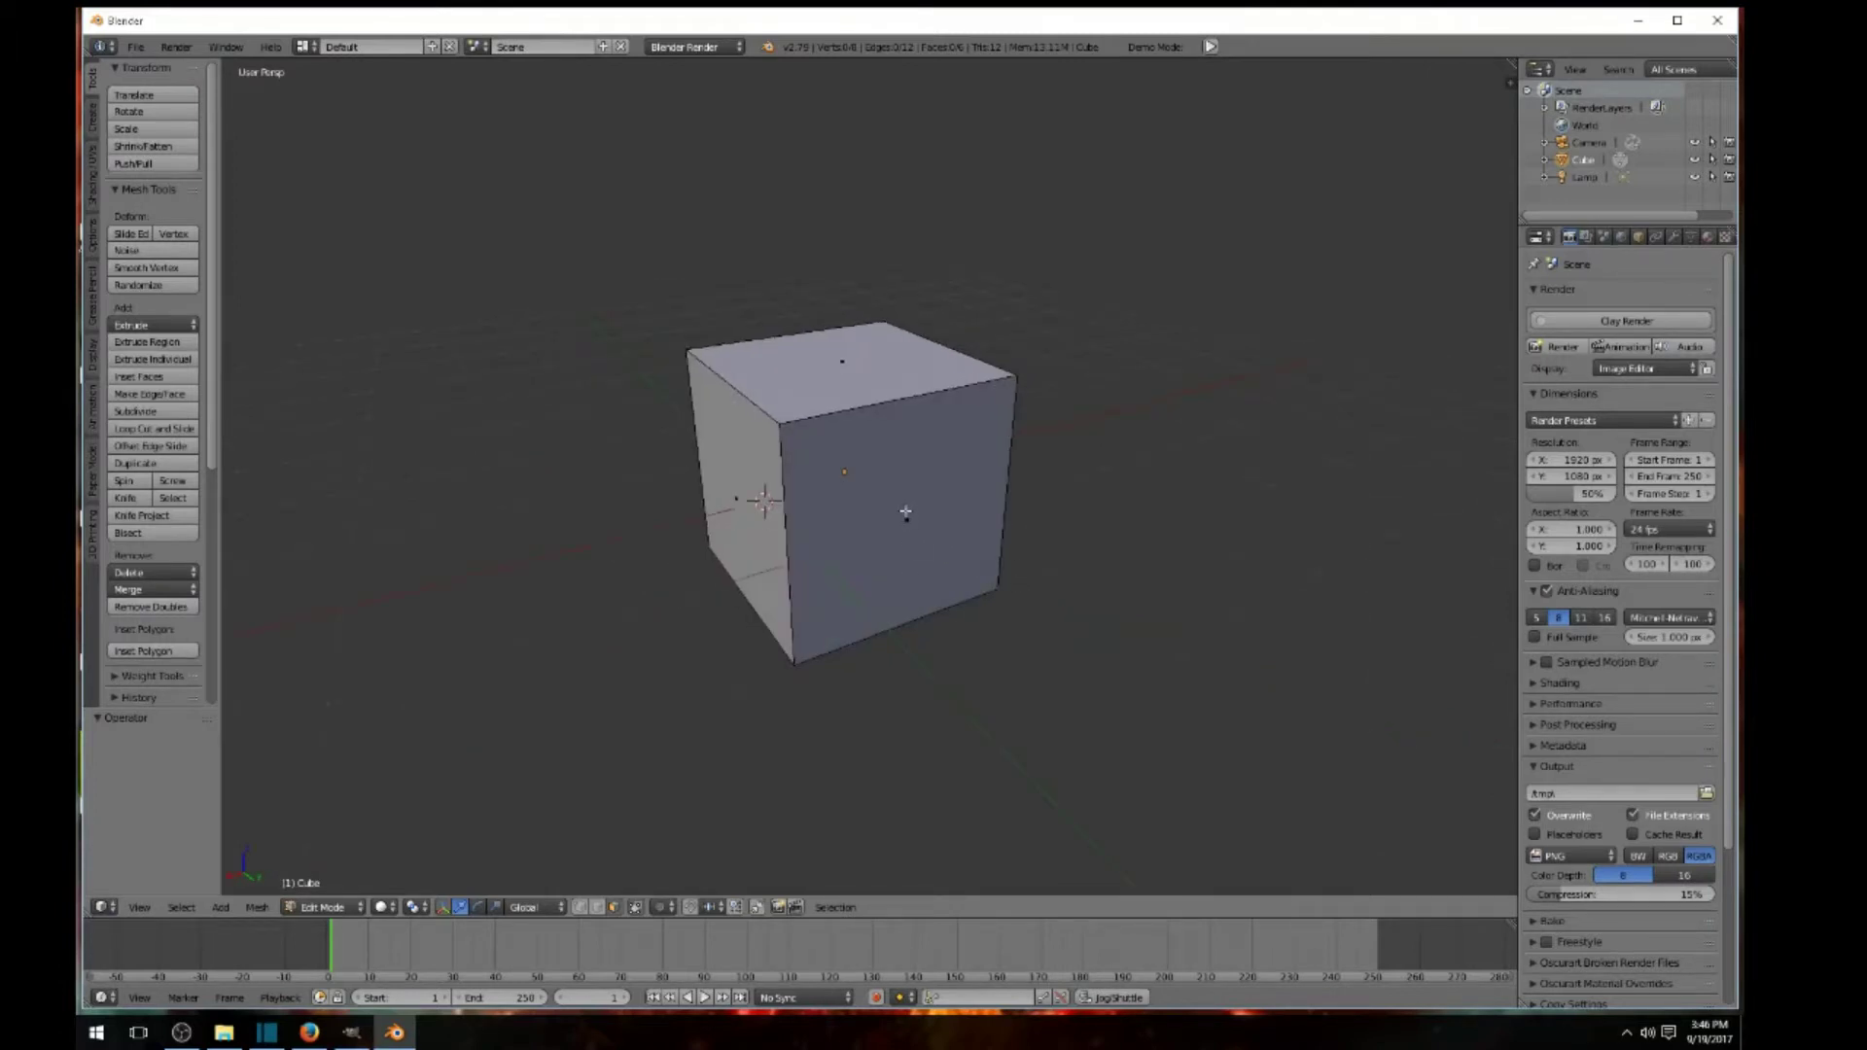
right_click(906, 512)
scroll(1093, 611, "down", 2)
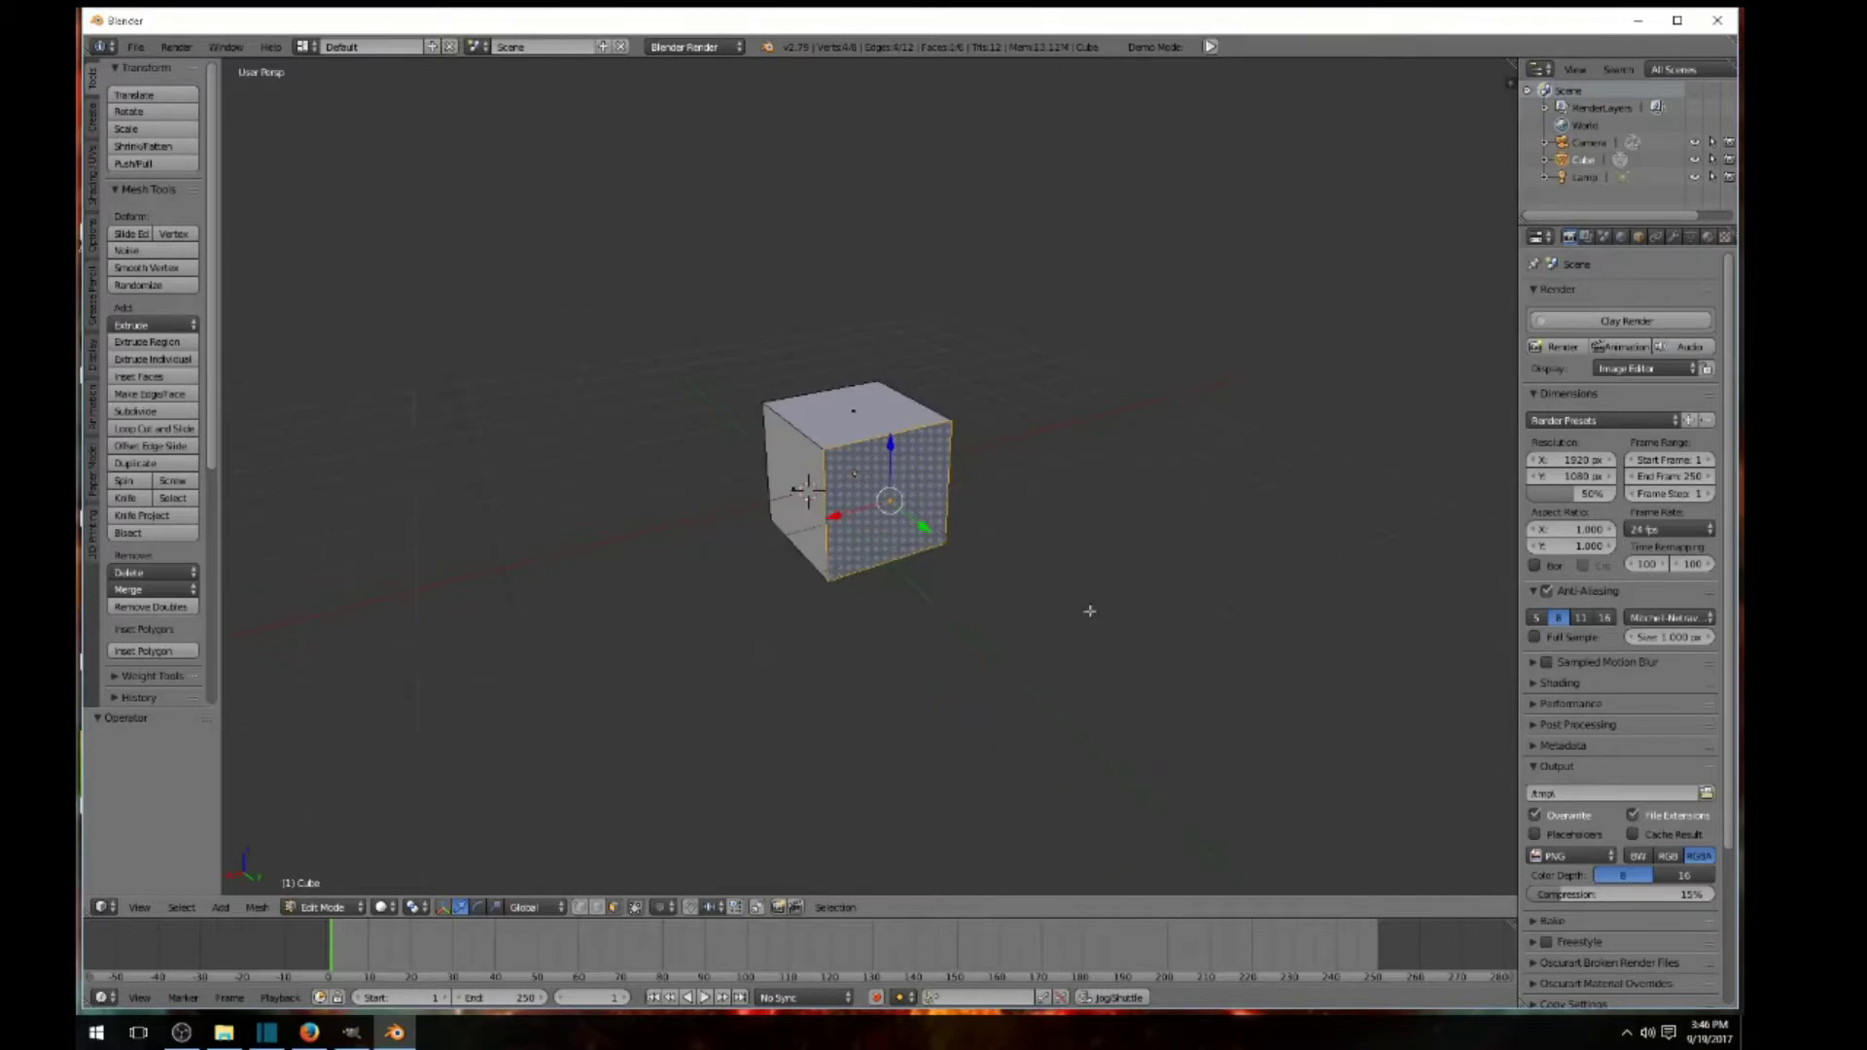
key("e")
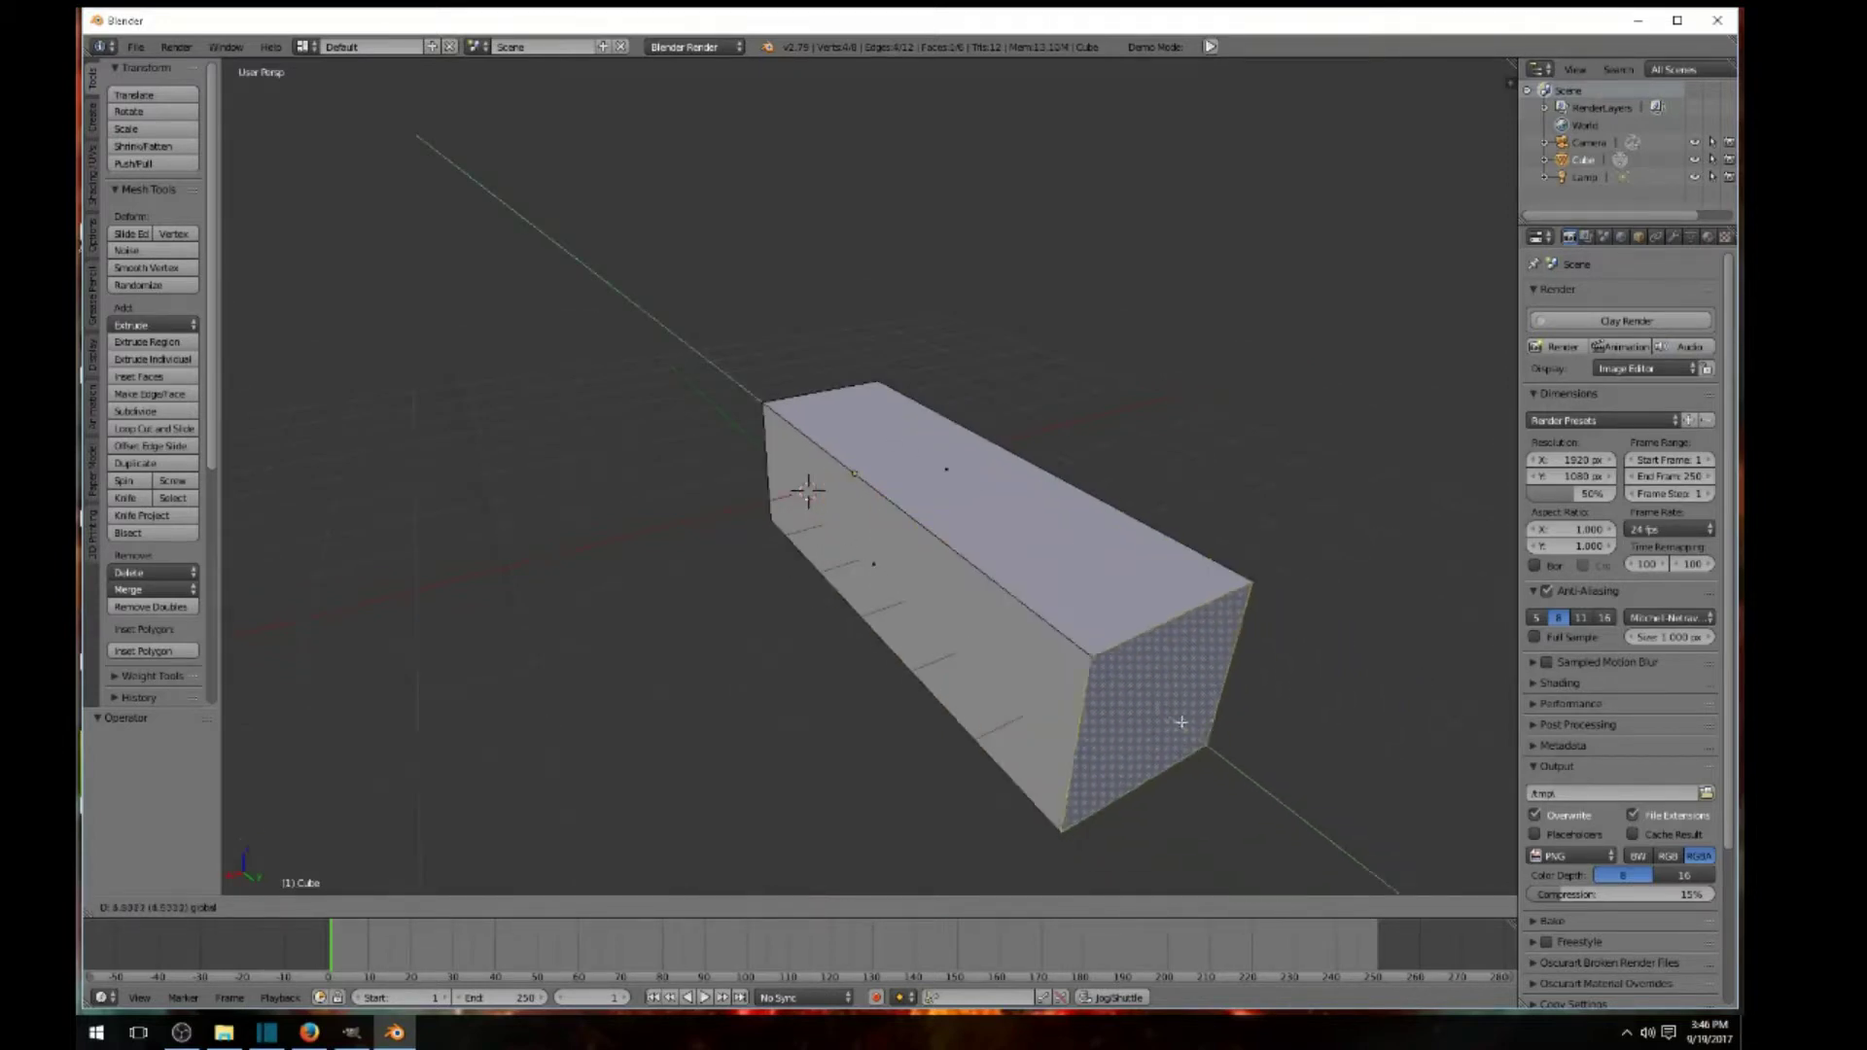
left_click(830, 537)
- Extrude the left face along X and then Z, then undo back to the plain cube
right_click(912, 594)
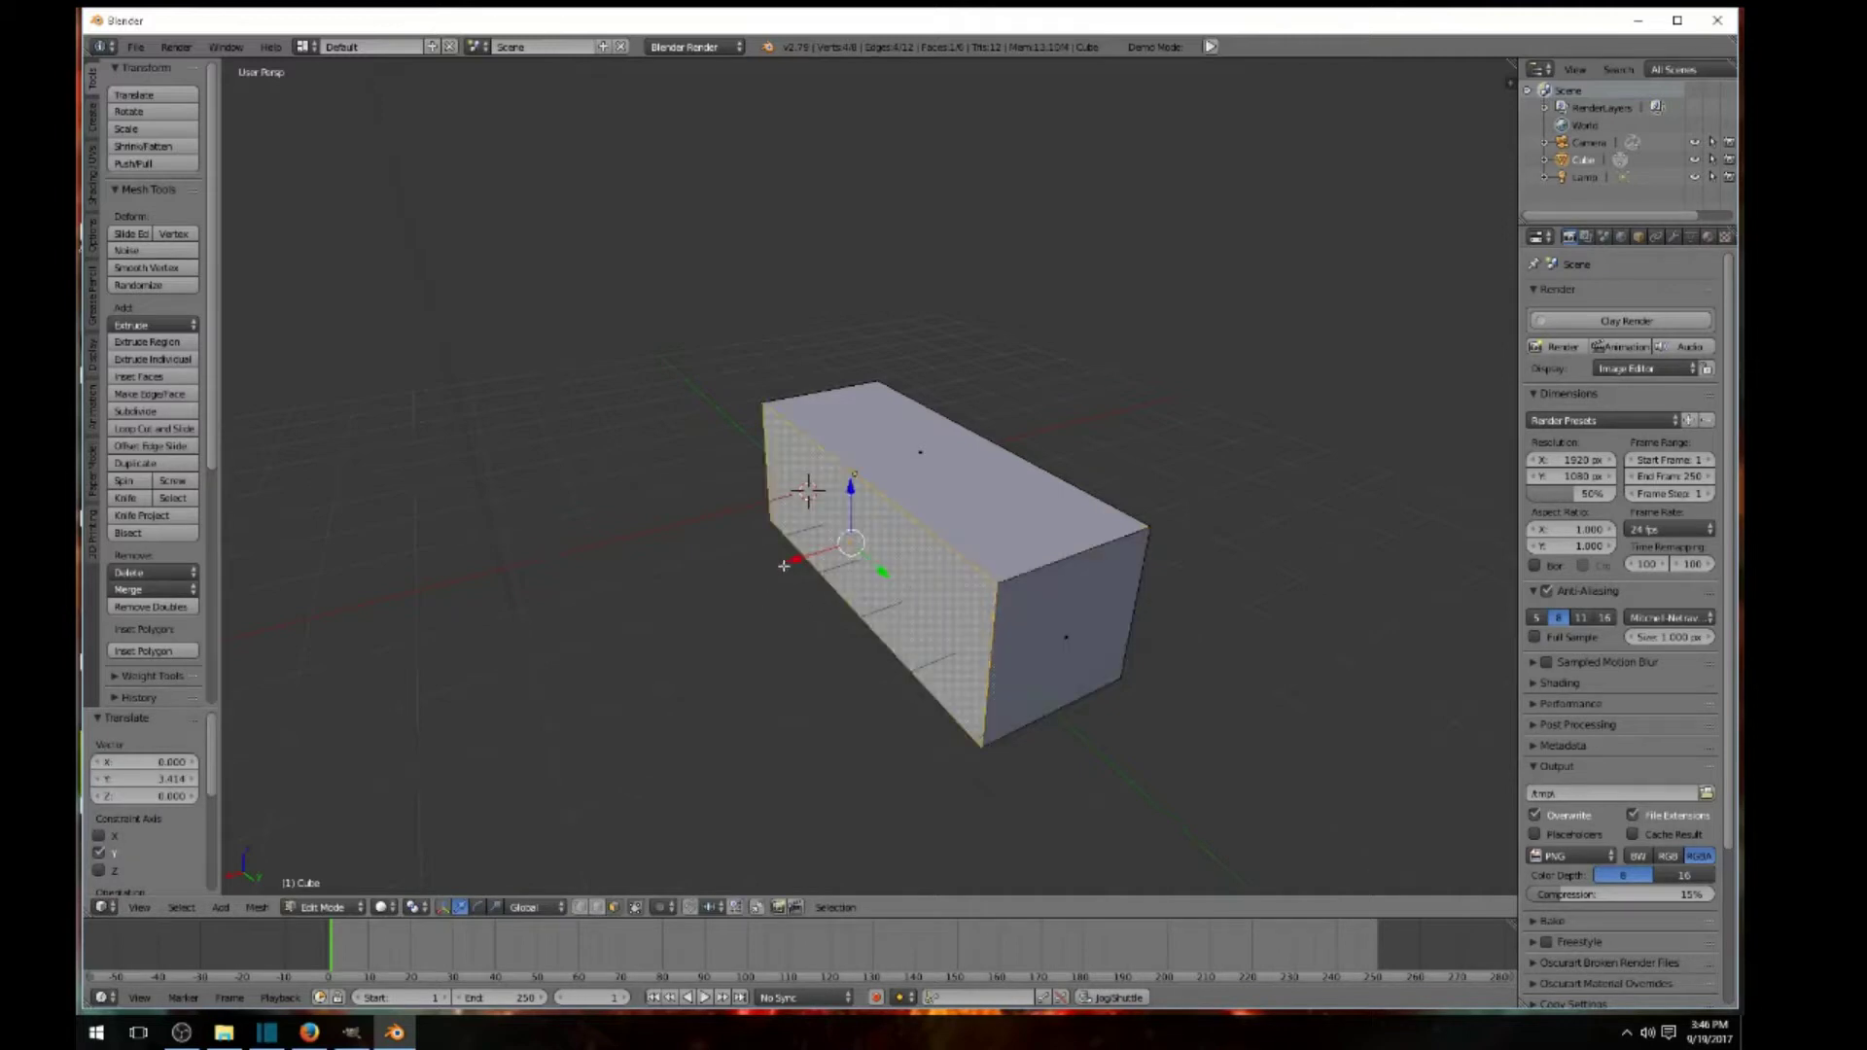
key("e")
left_click(799, 539)
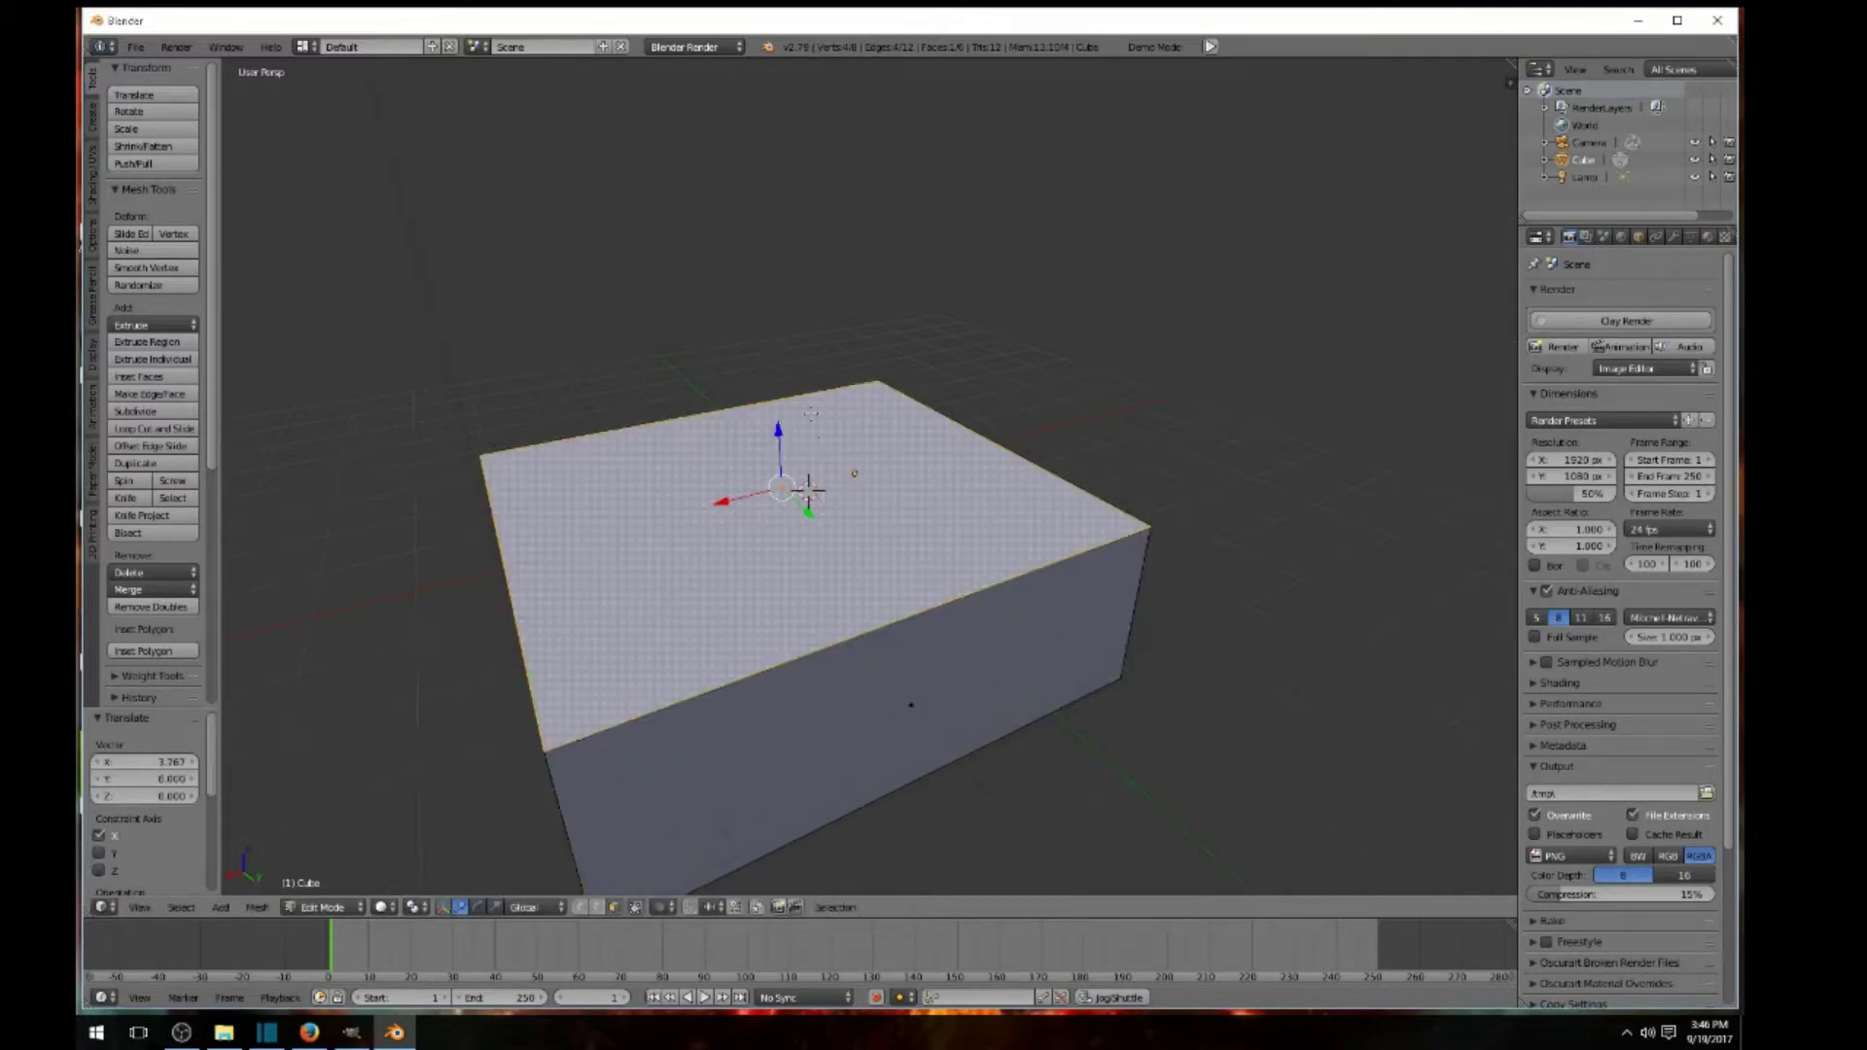
key("e")
left_click(958, 576)
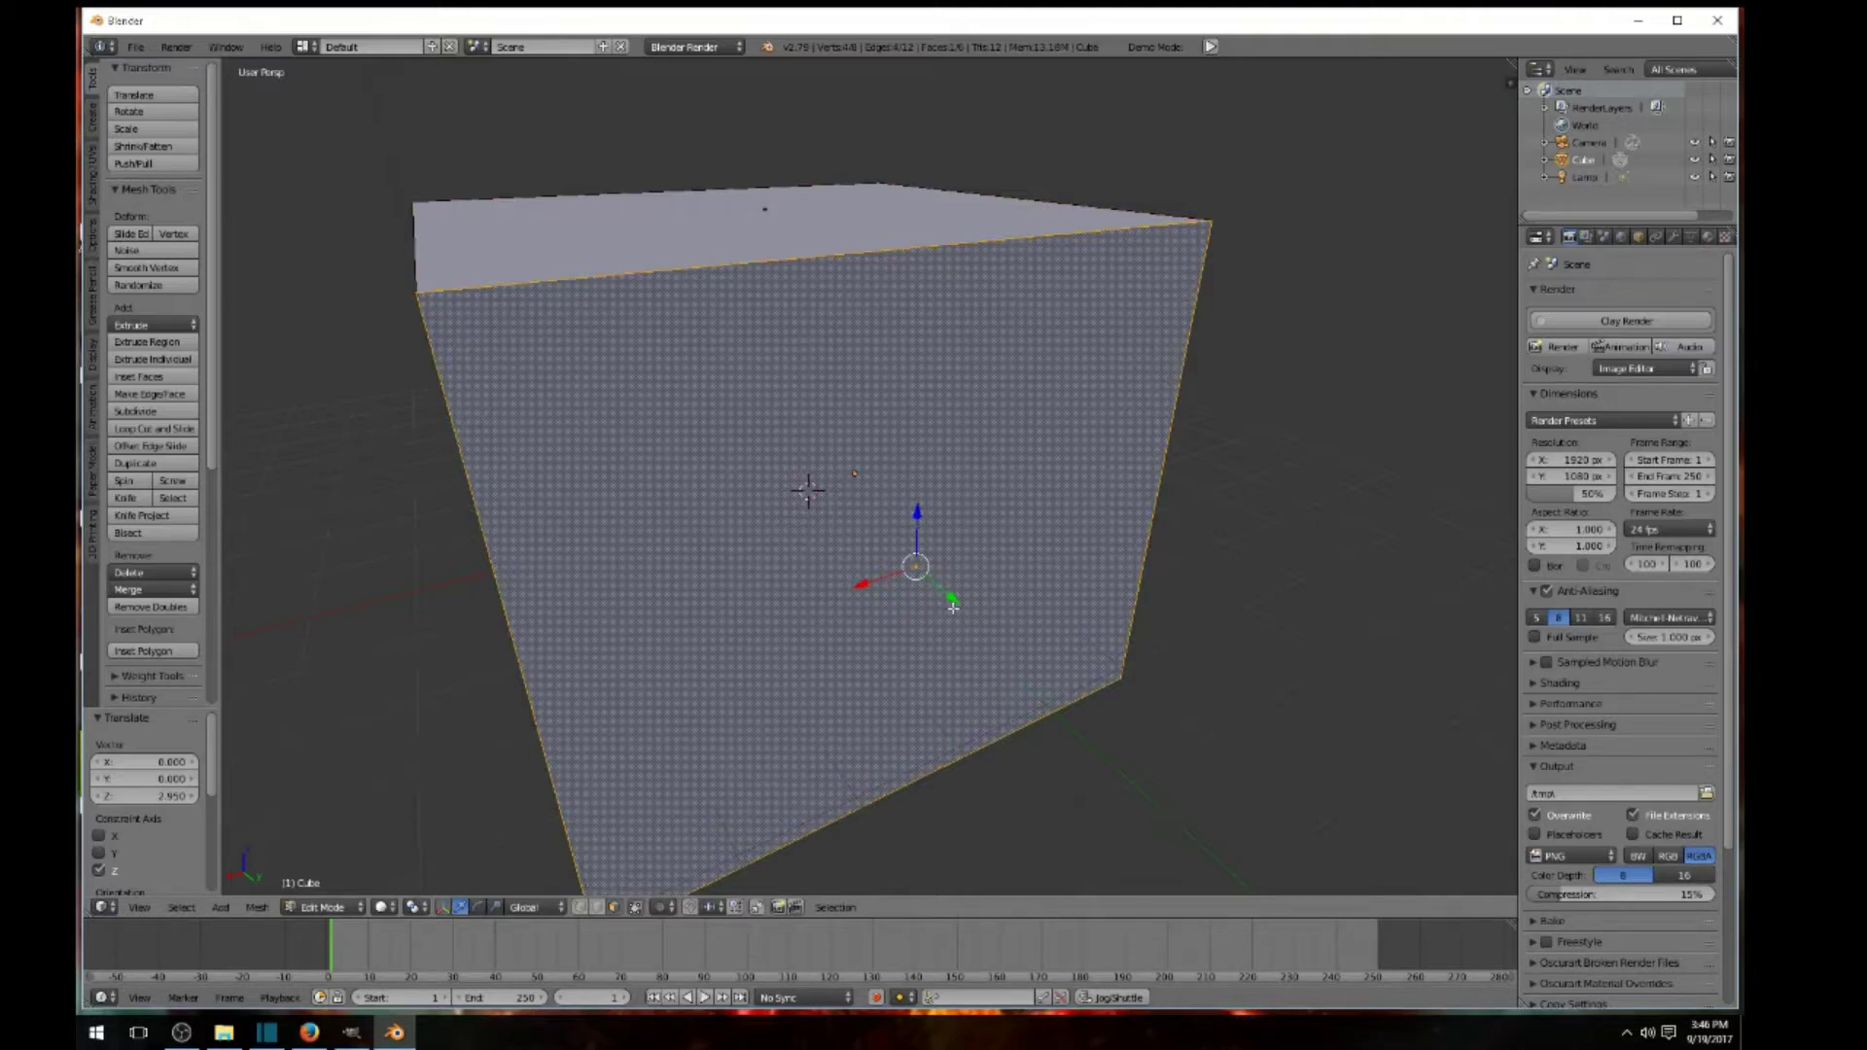
key("ctrl+z")
key("ctrl+z")
key("ctrl+z")
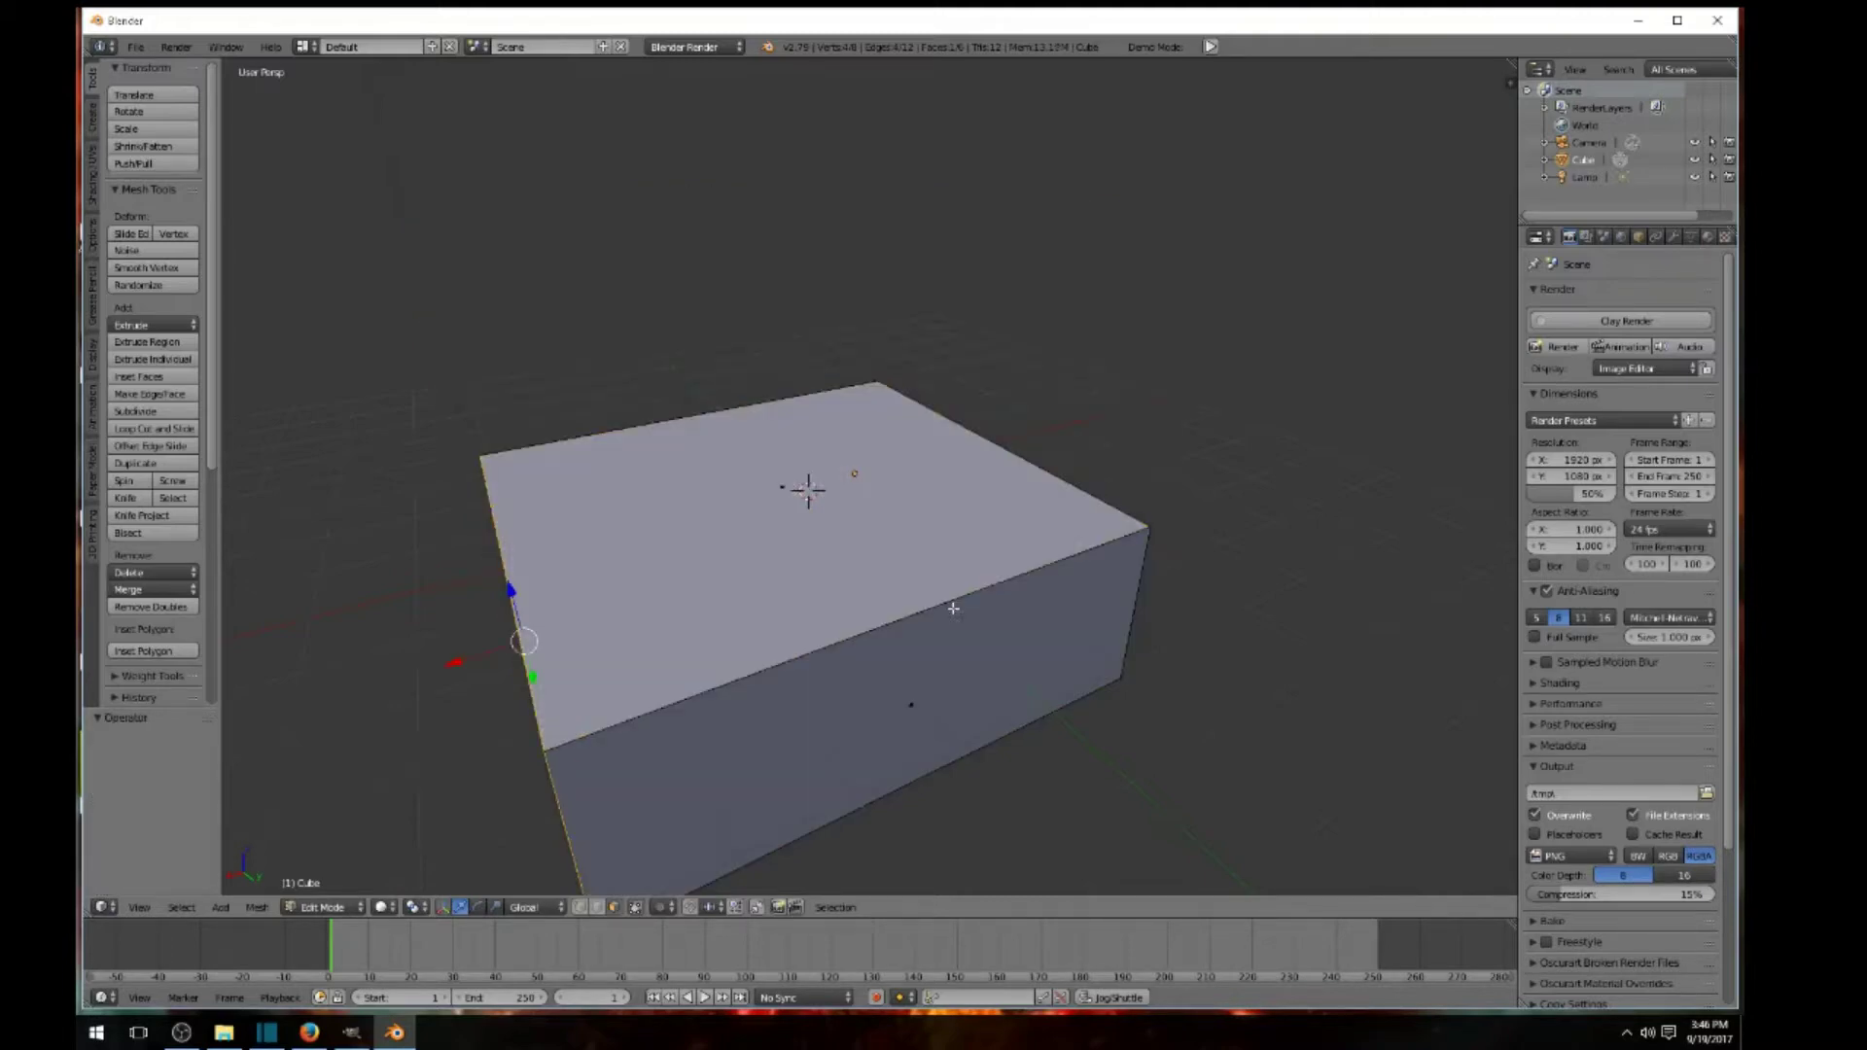
key("ctrl+z")
key("ctrl+z")
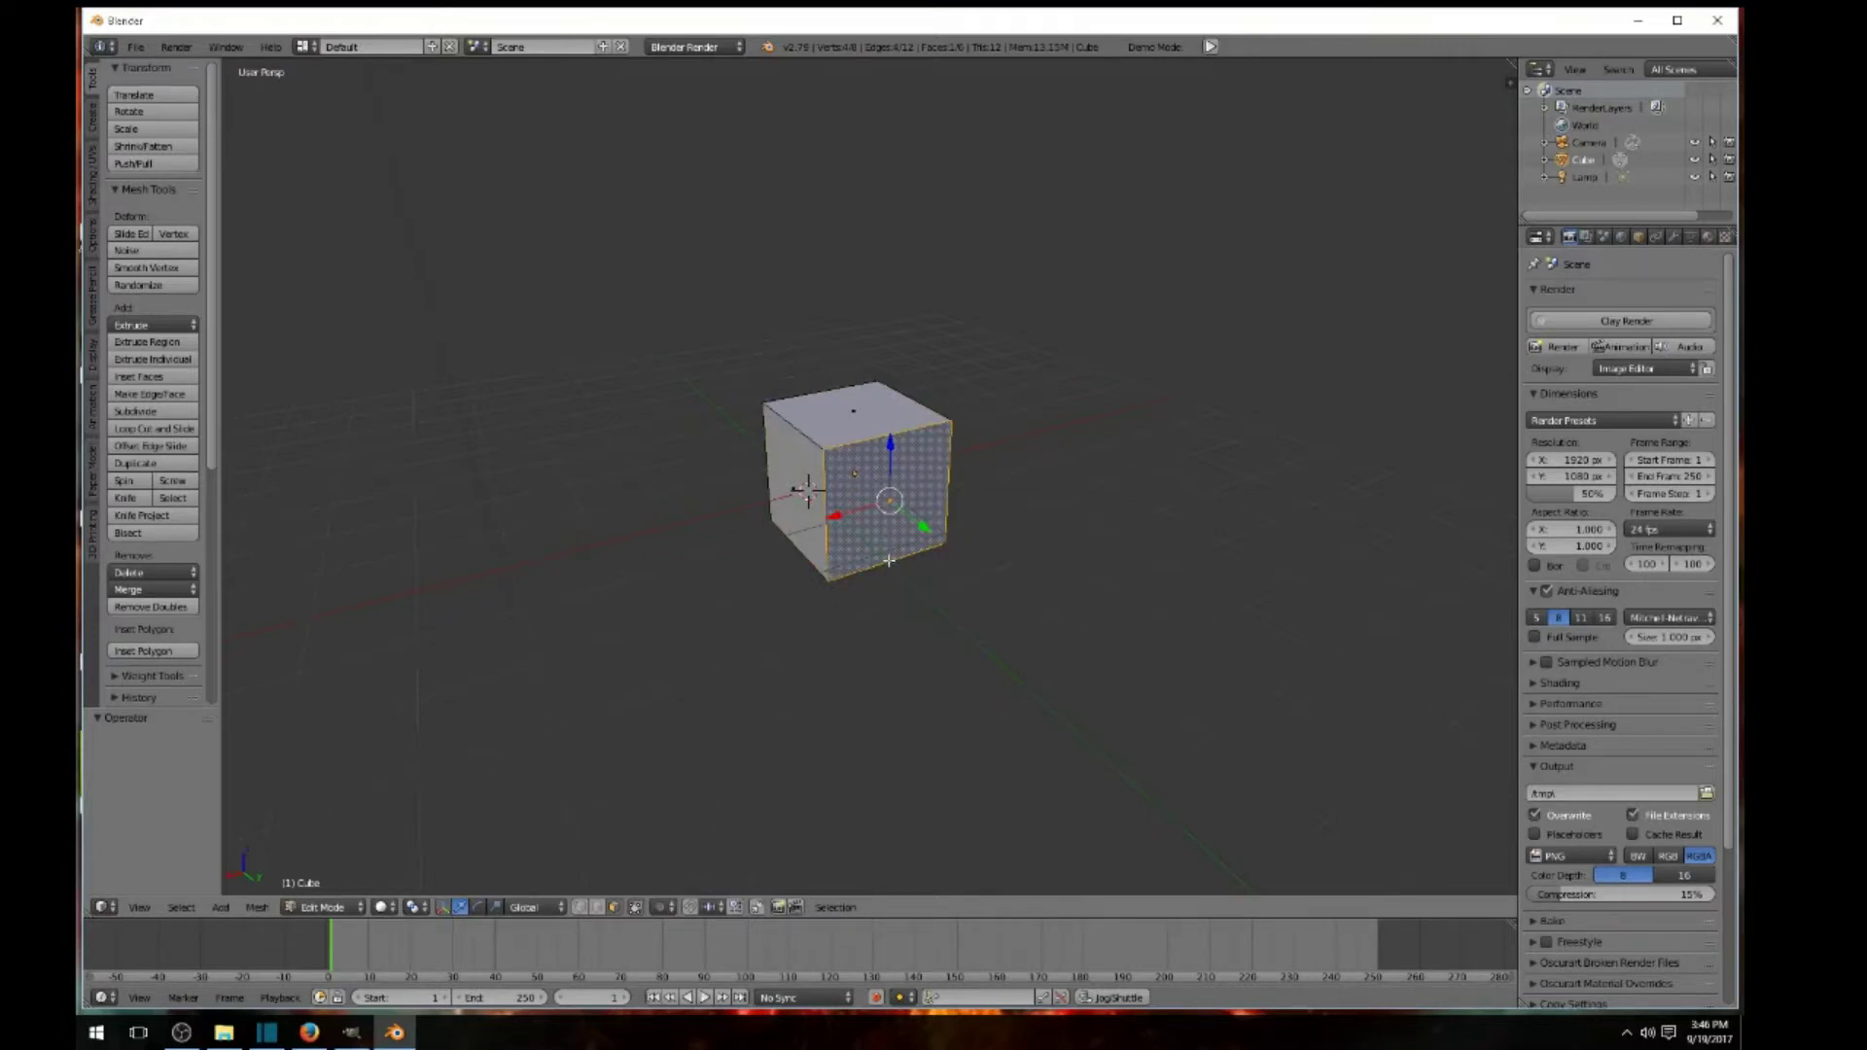
- Extrude the selected face 1.885 along Y, then pick the top-left vertex in Vertex select
key("e")
left_click(976, 581)
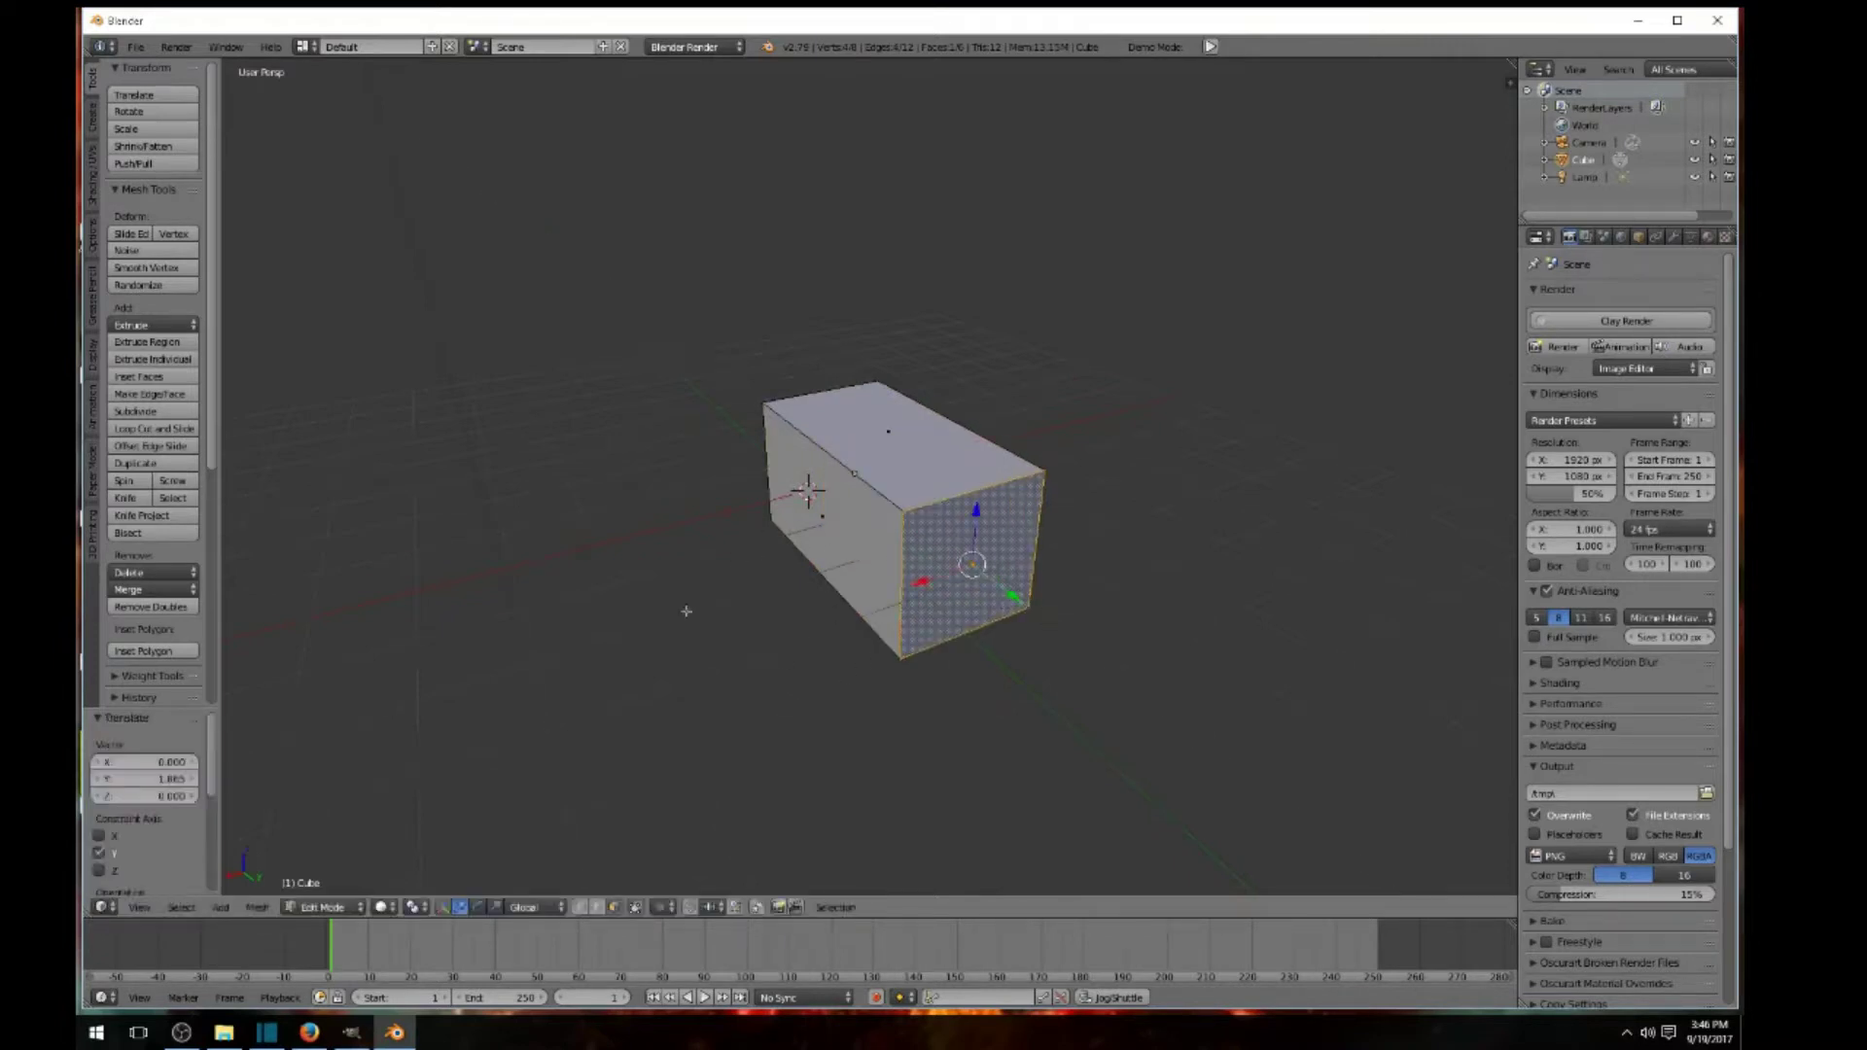
left_click(581, 907)
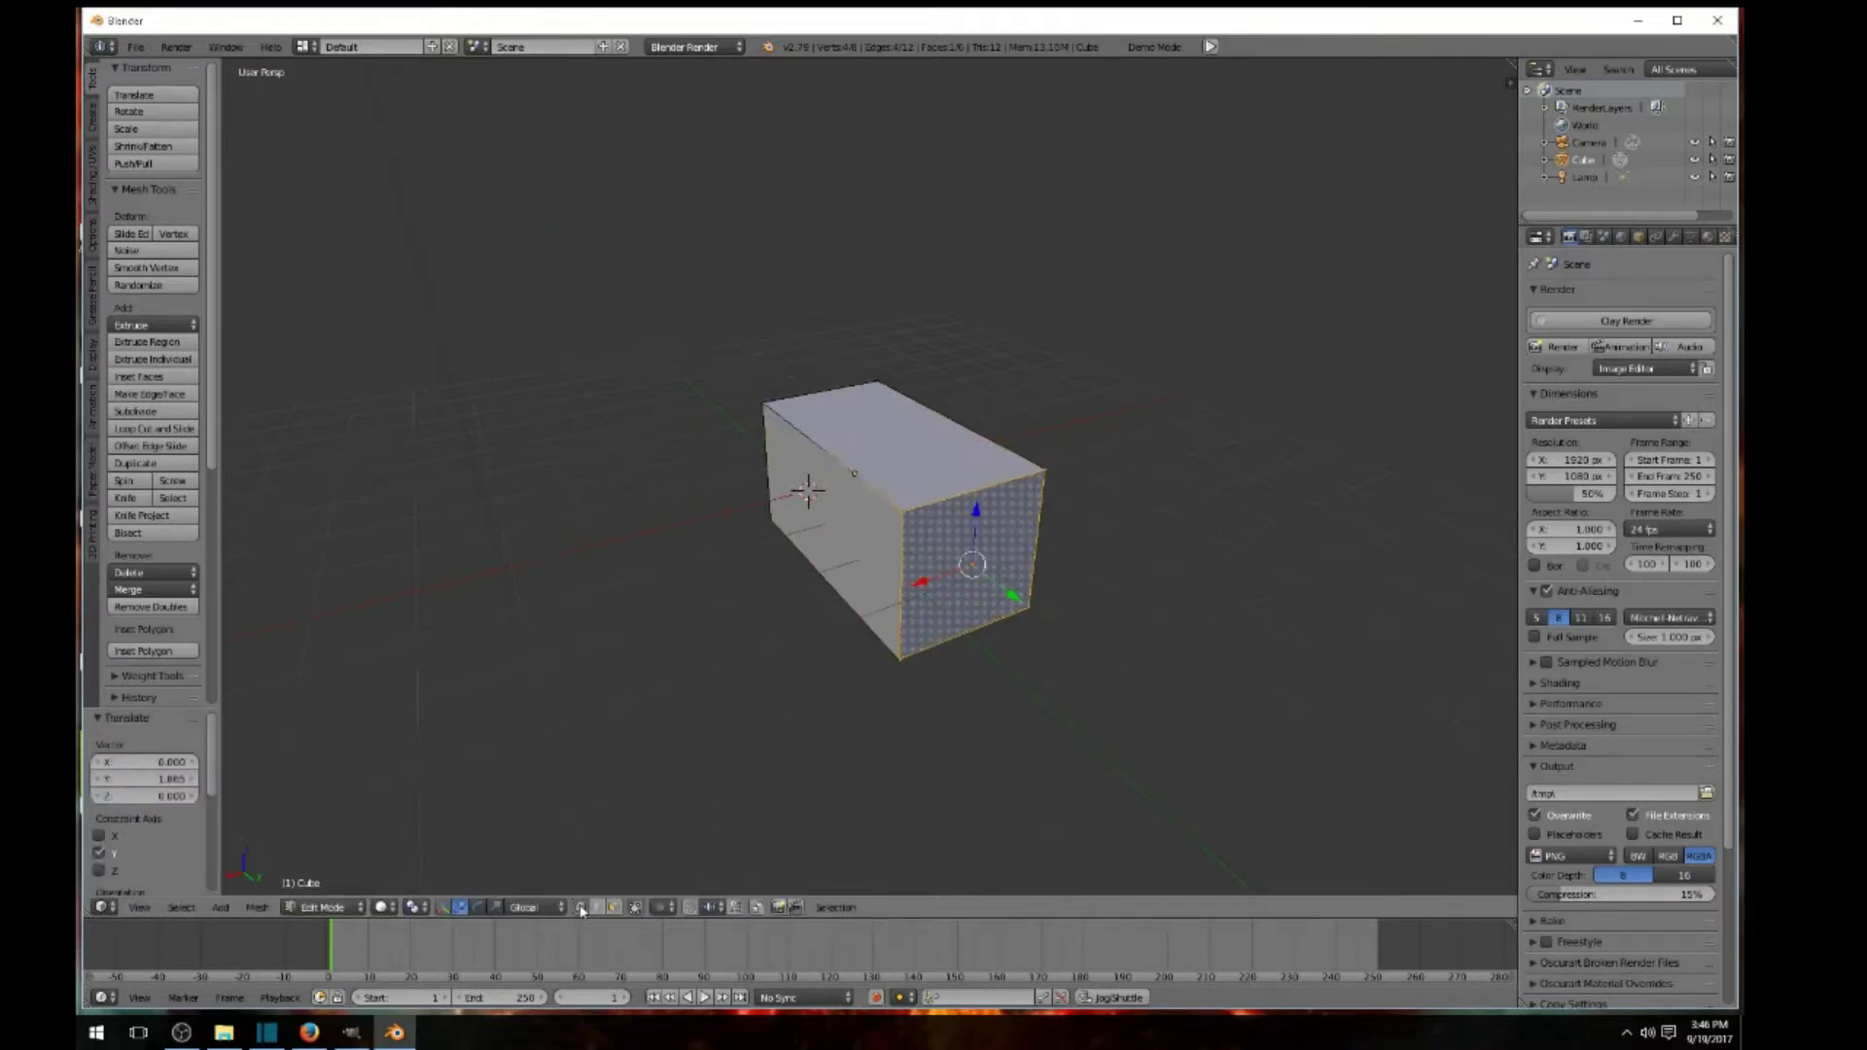
right_click(762, 399)
- Shift the top-left vertex 1.205 along X
key("g")
key("x")
left_click(622, 441)
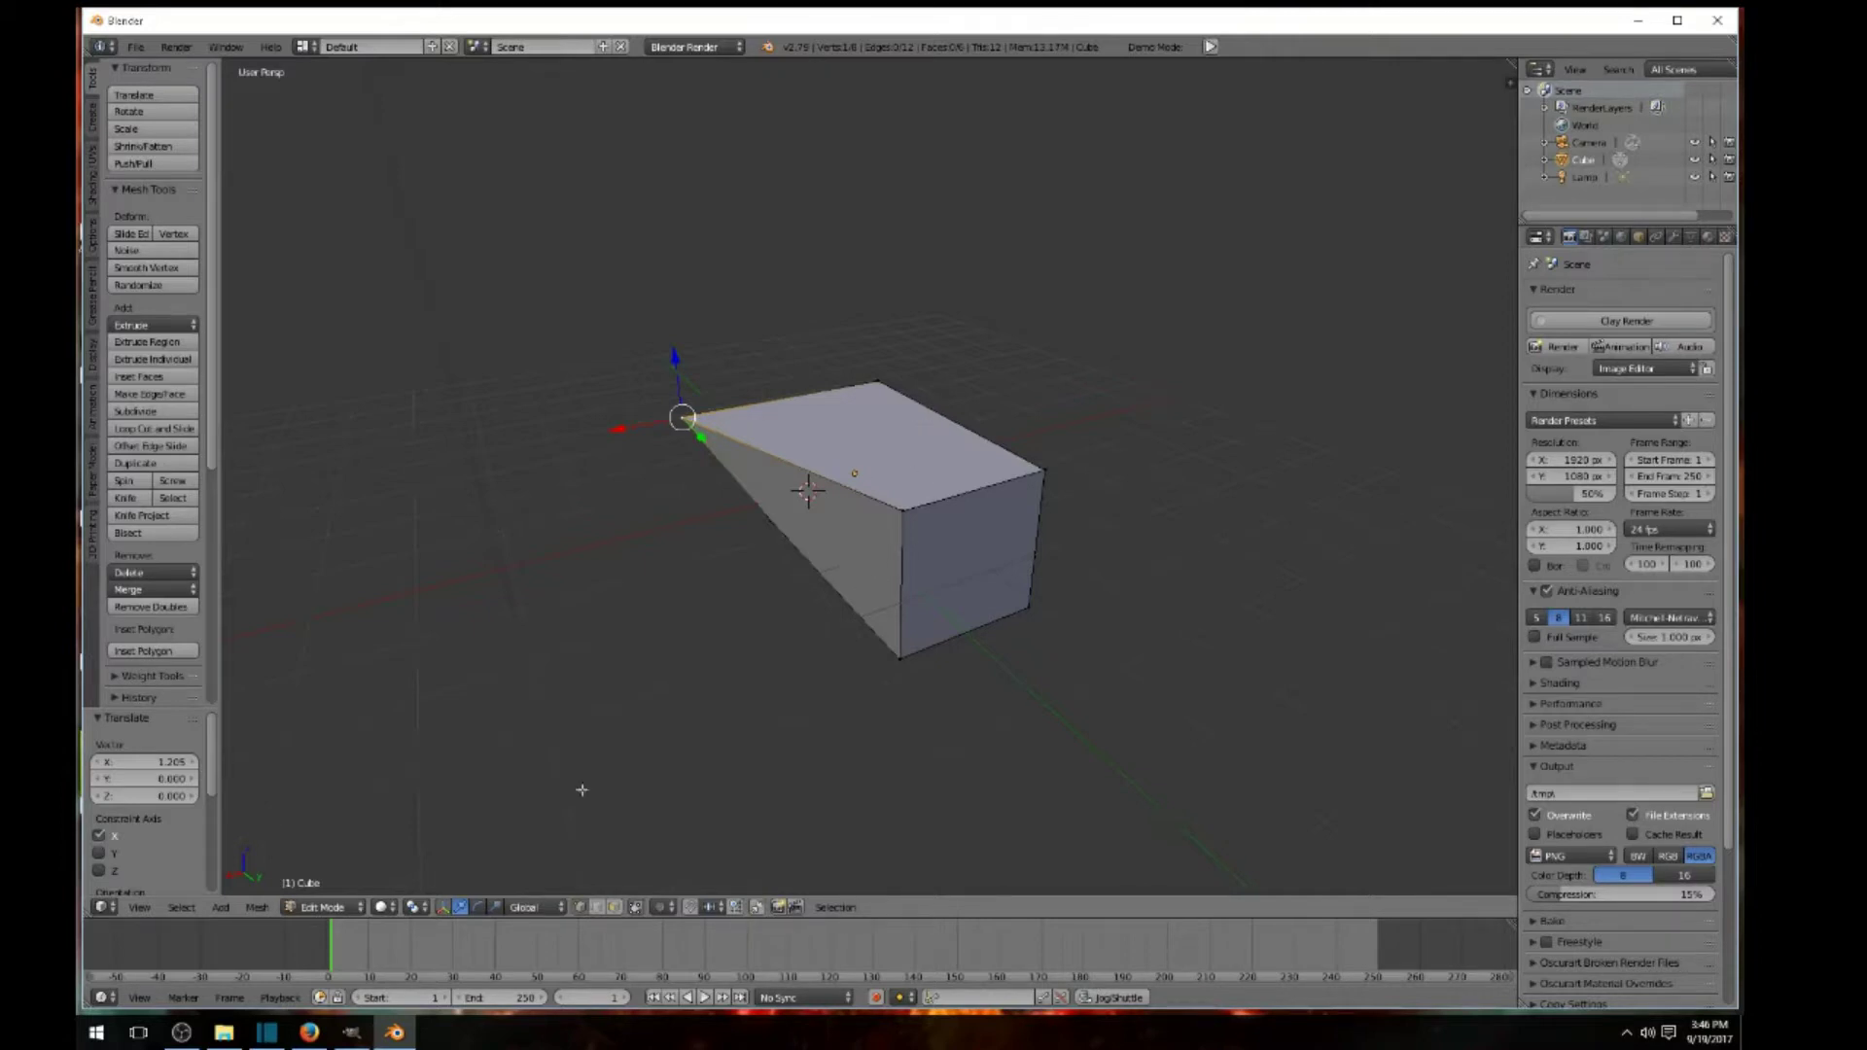
- Select the box's back top edge and raise it 1.205 along Z with gz1.205
left_click(595, 908)
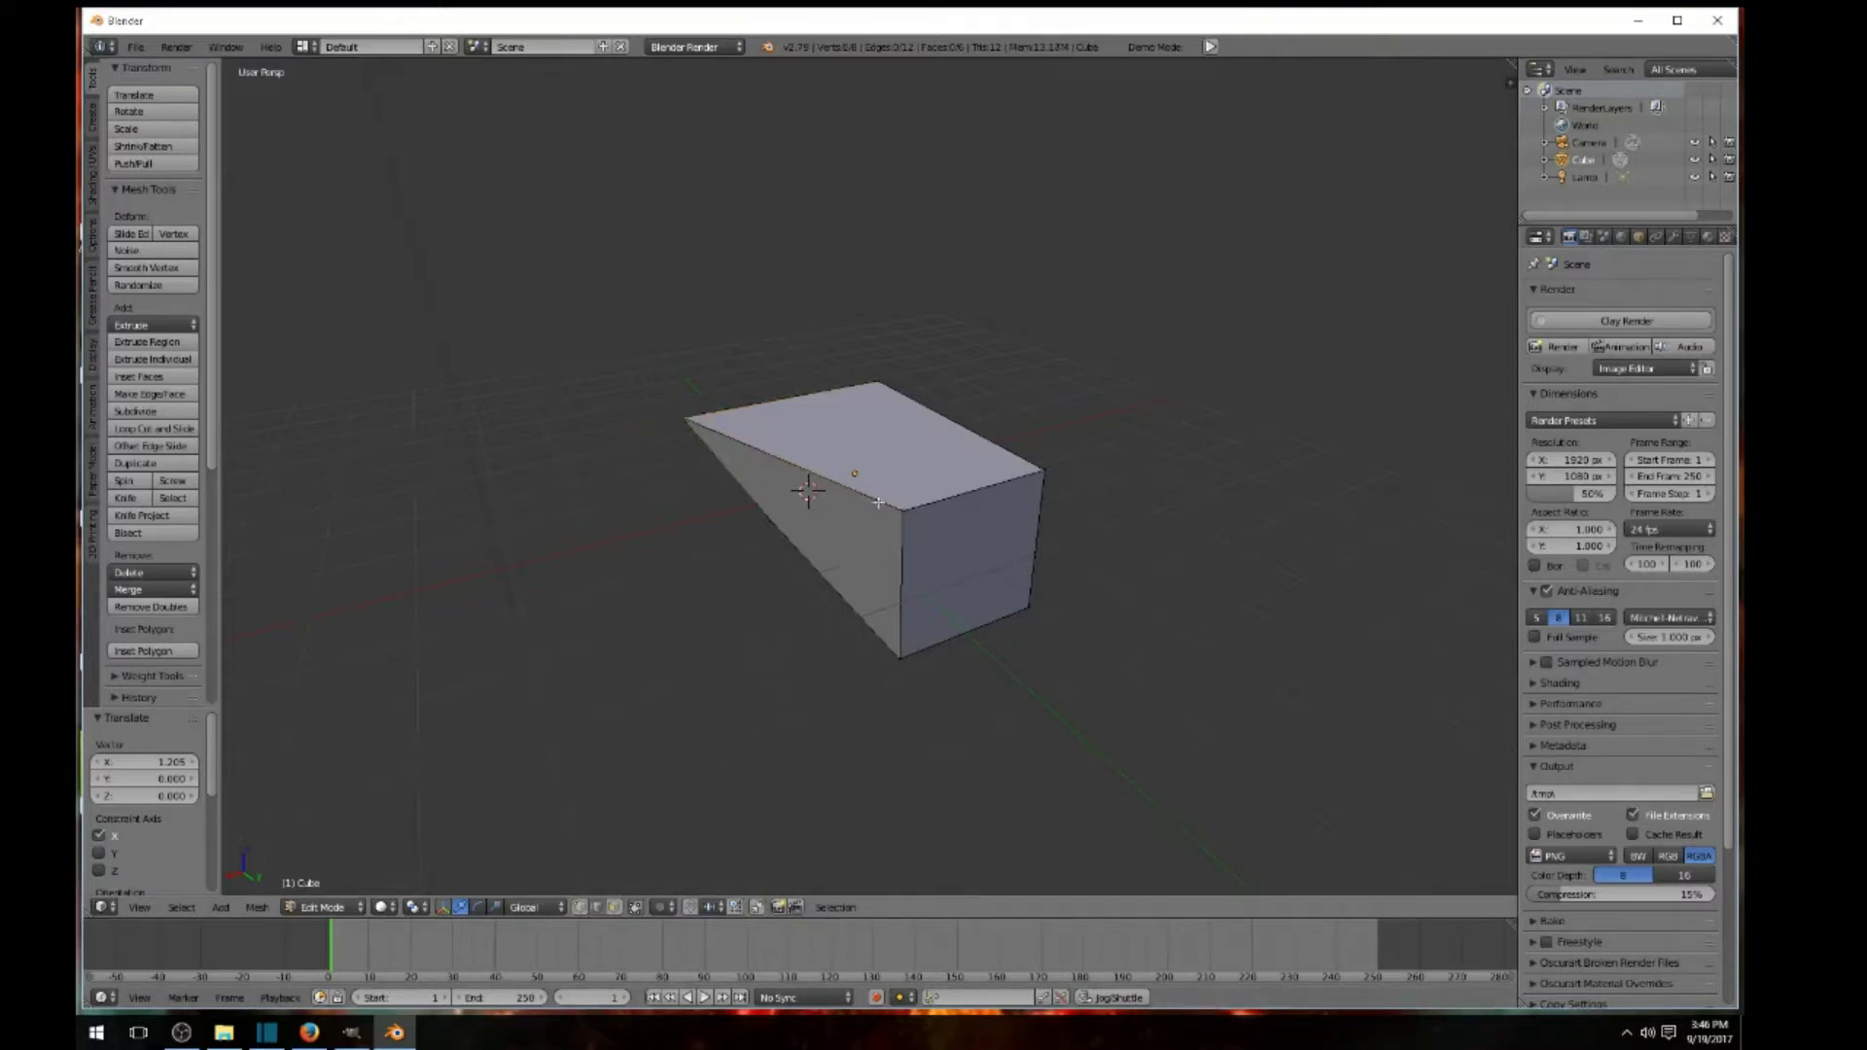
right_click(942, 425)
type("gz1.205")
key("Return")
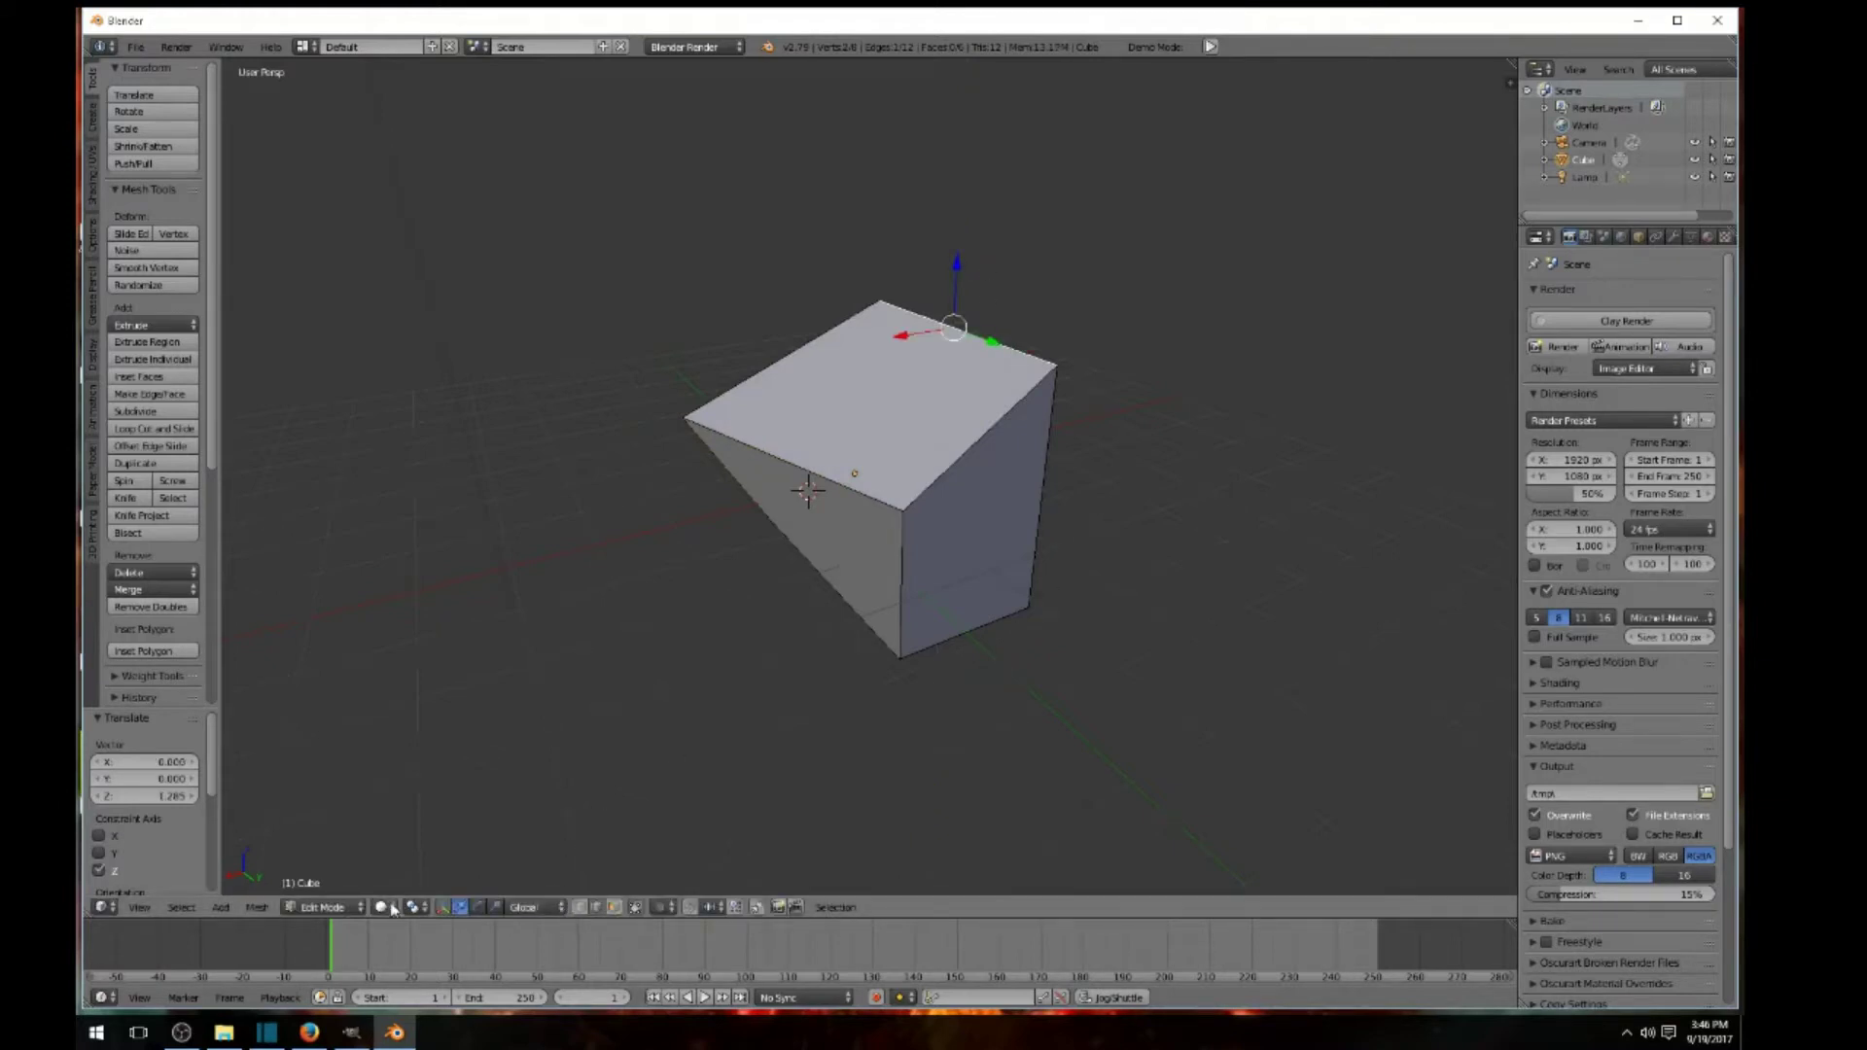
- Return to Object Mode and slide the whole box slightly along X
left_click(325, 908)
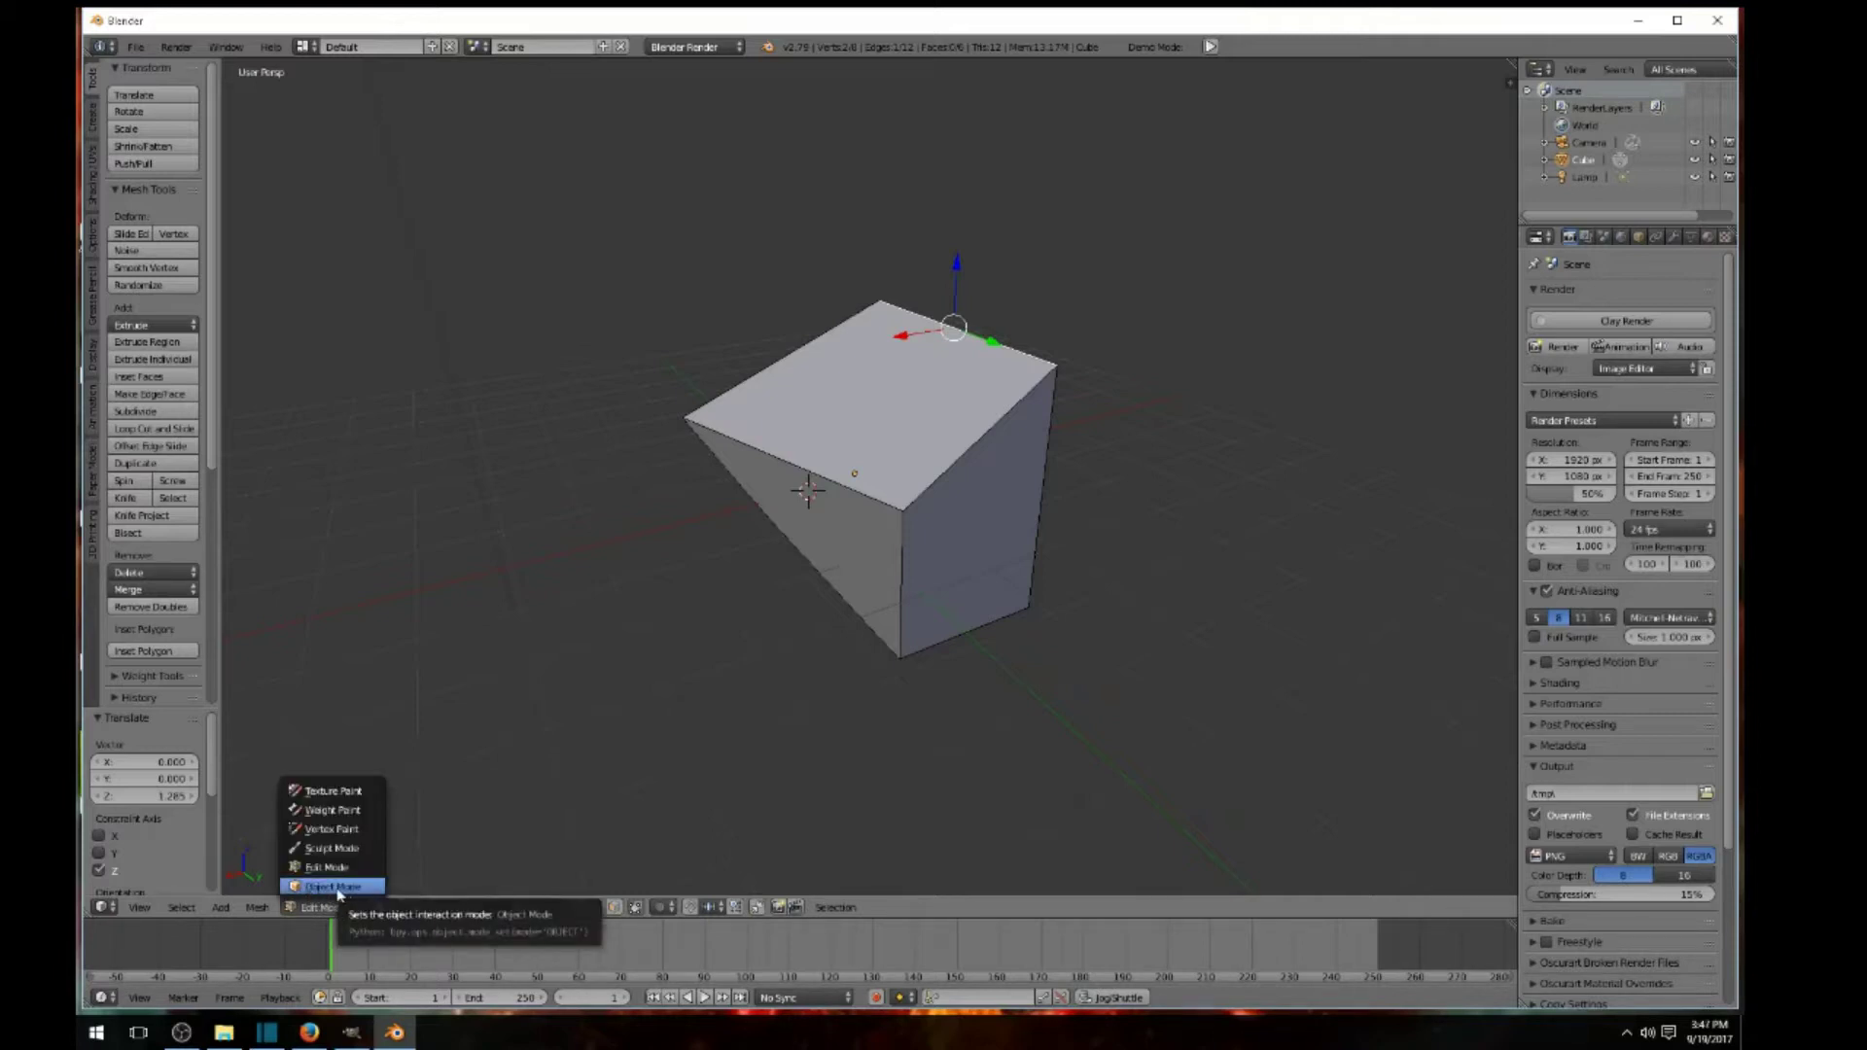
left_click(333, 887)
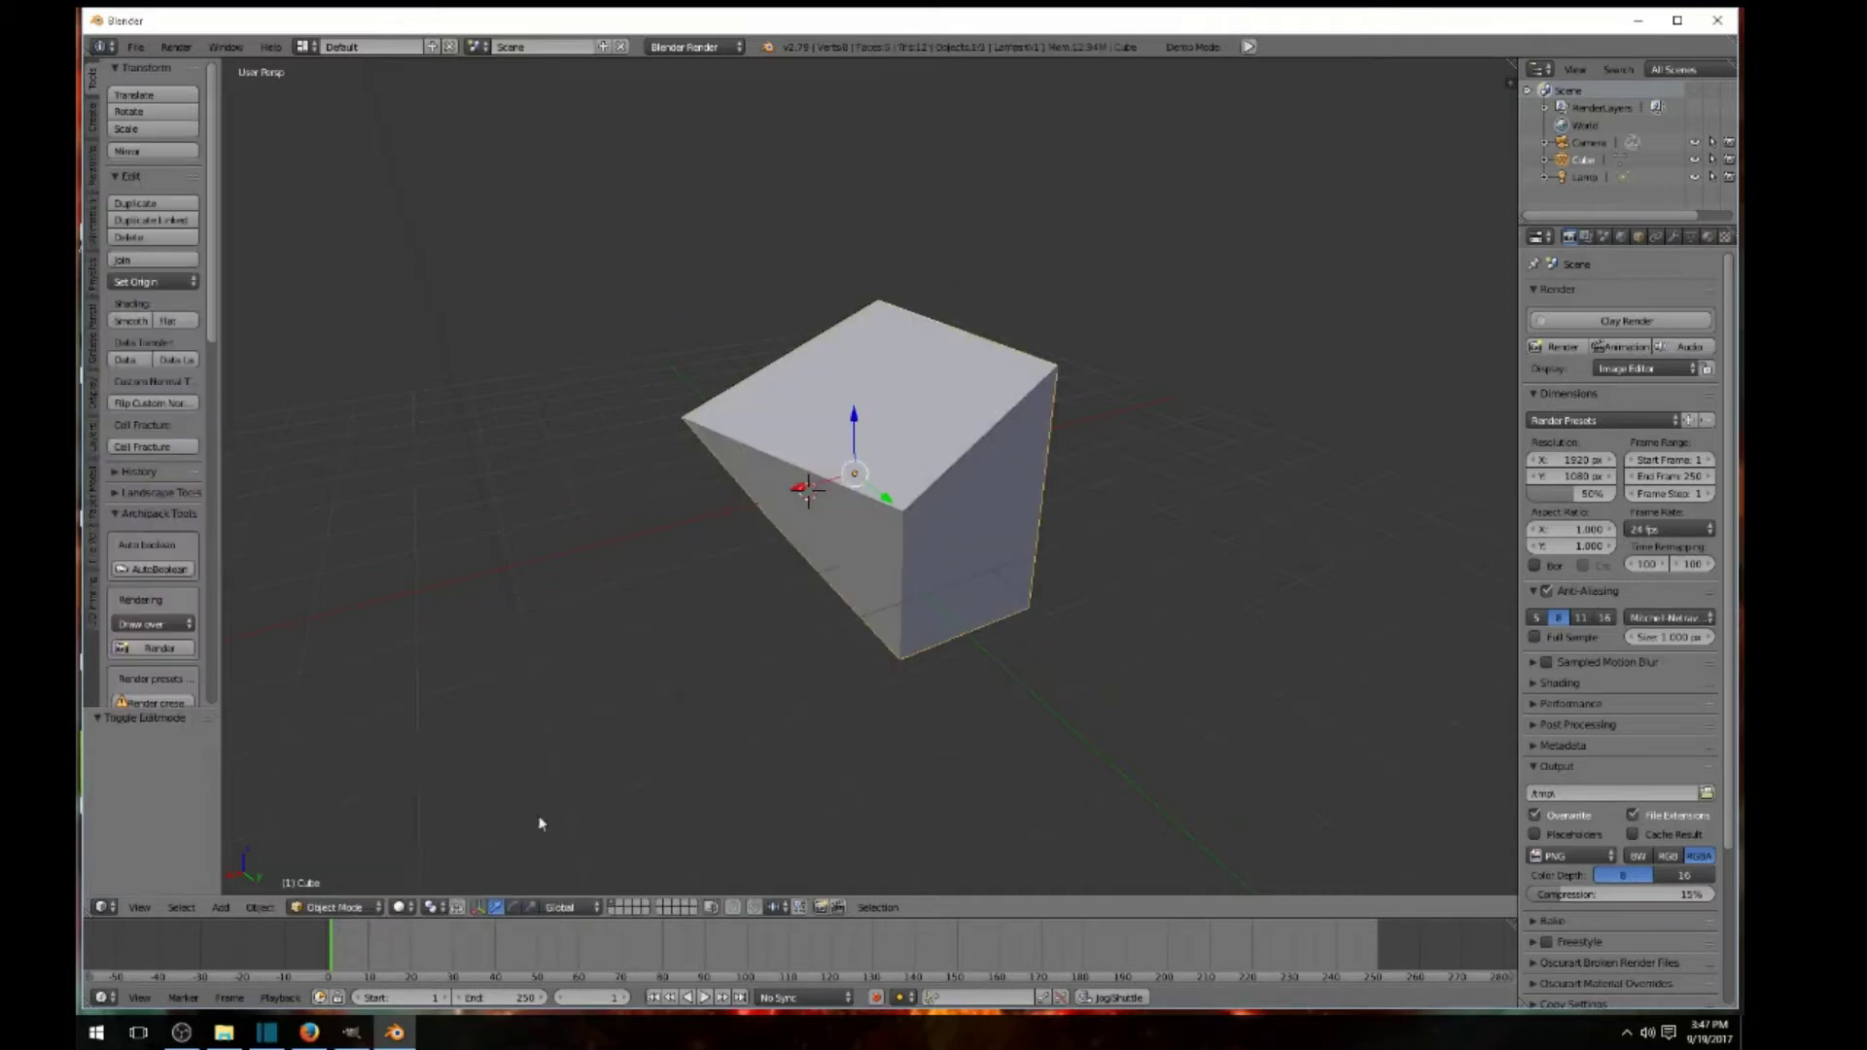
key("a")
key("a")
mouse_move(810, 489)
left_mouse_down()
mouse_move(646, 500)
mouse_move(1271, 429)
mouse_move(554, 563)
mouse_move(915, 516)
mouse_move(820, 517)
left_mouse_up()
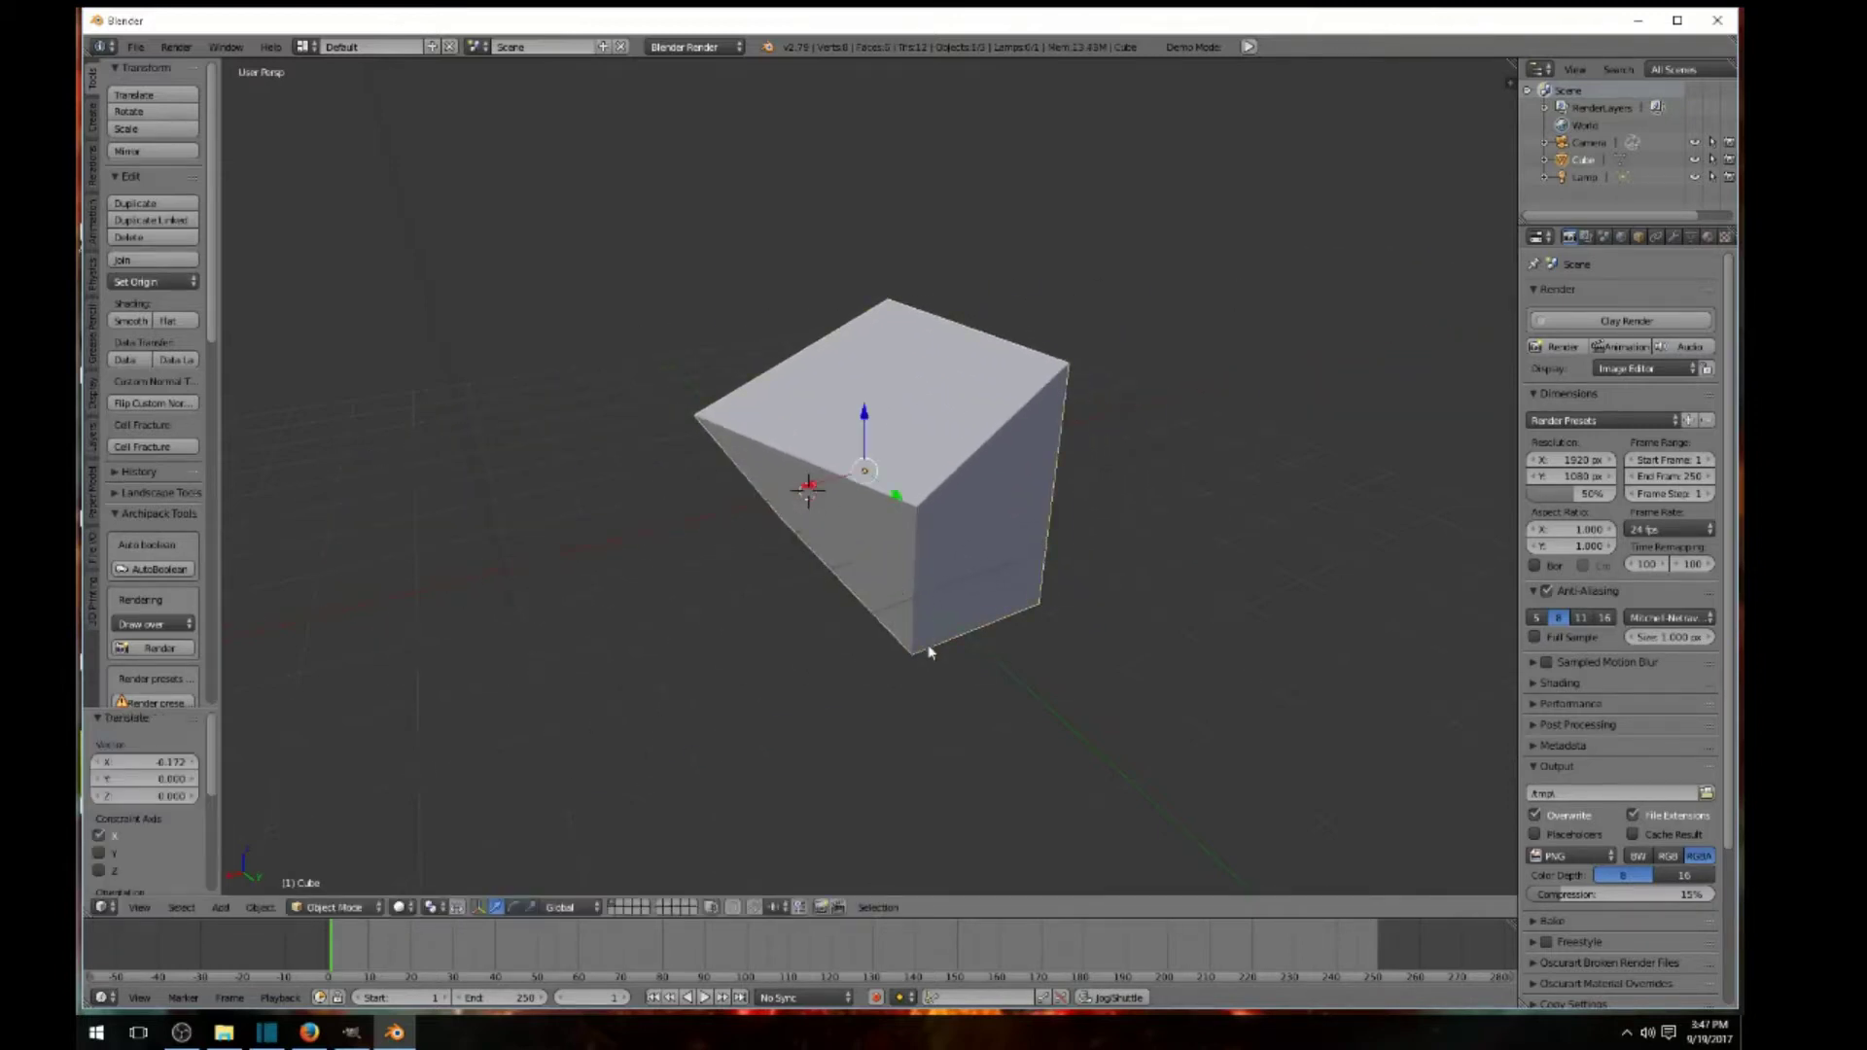
key("a")
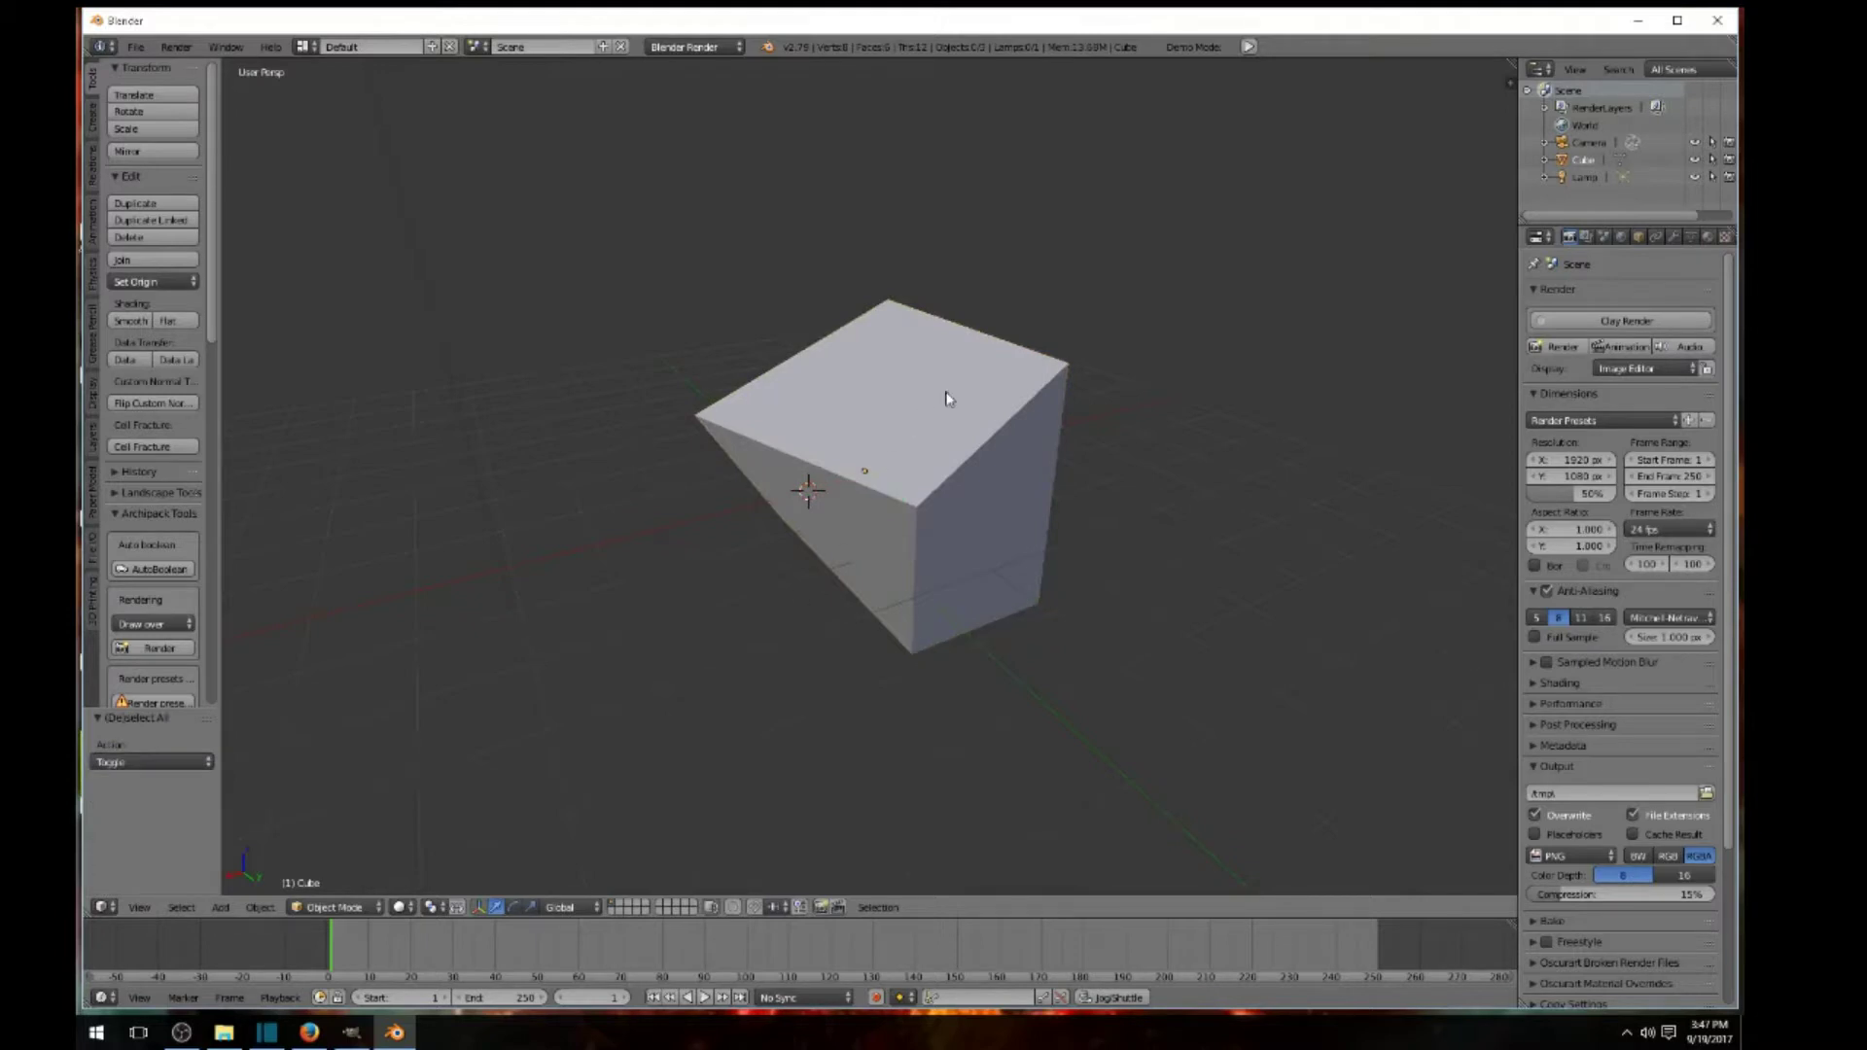
scroll(815, 632, "up", 2)
scroll(817, 634, "down", 3)
mouse_move(762, 638)
middle_mouse_down()
mouse_move(913, 638)
mouse_move(654, 630)
mouse_move(817, 633)
mouse_move(774, 637)
middle_mouse_up()
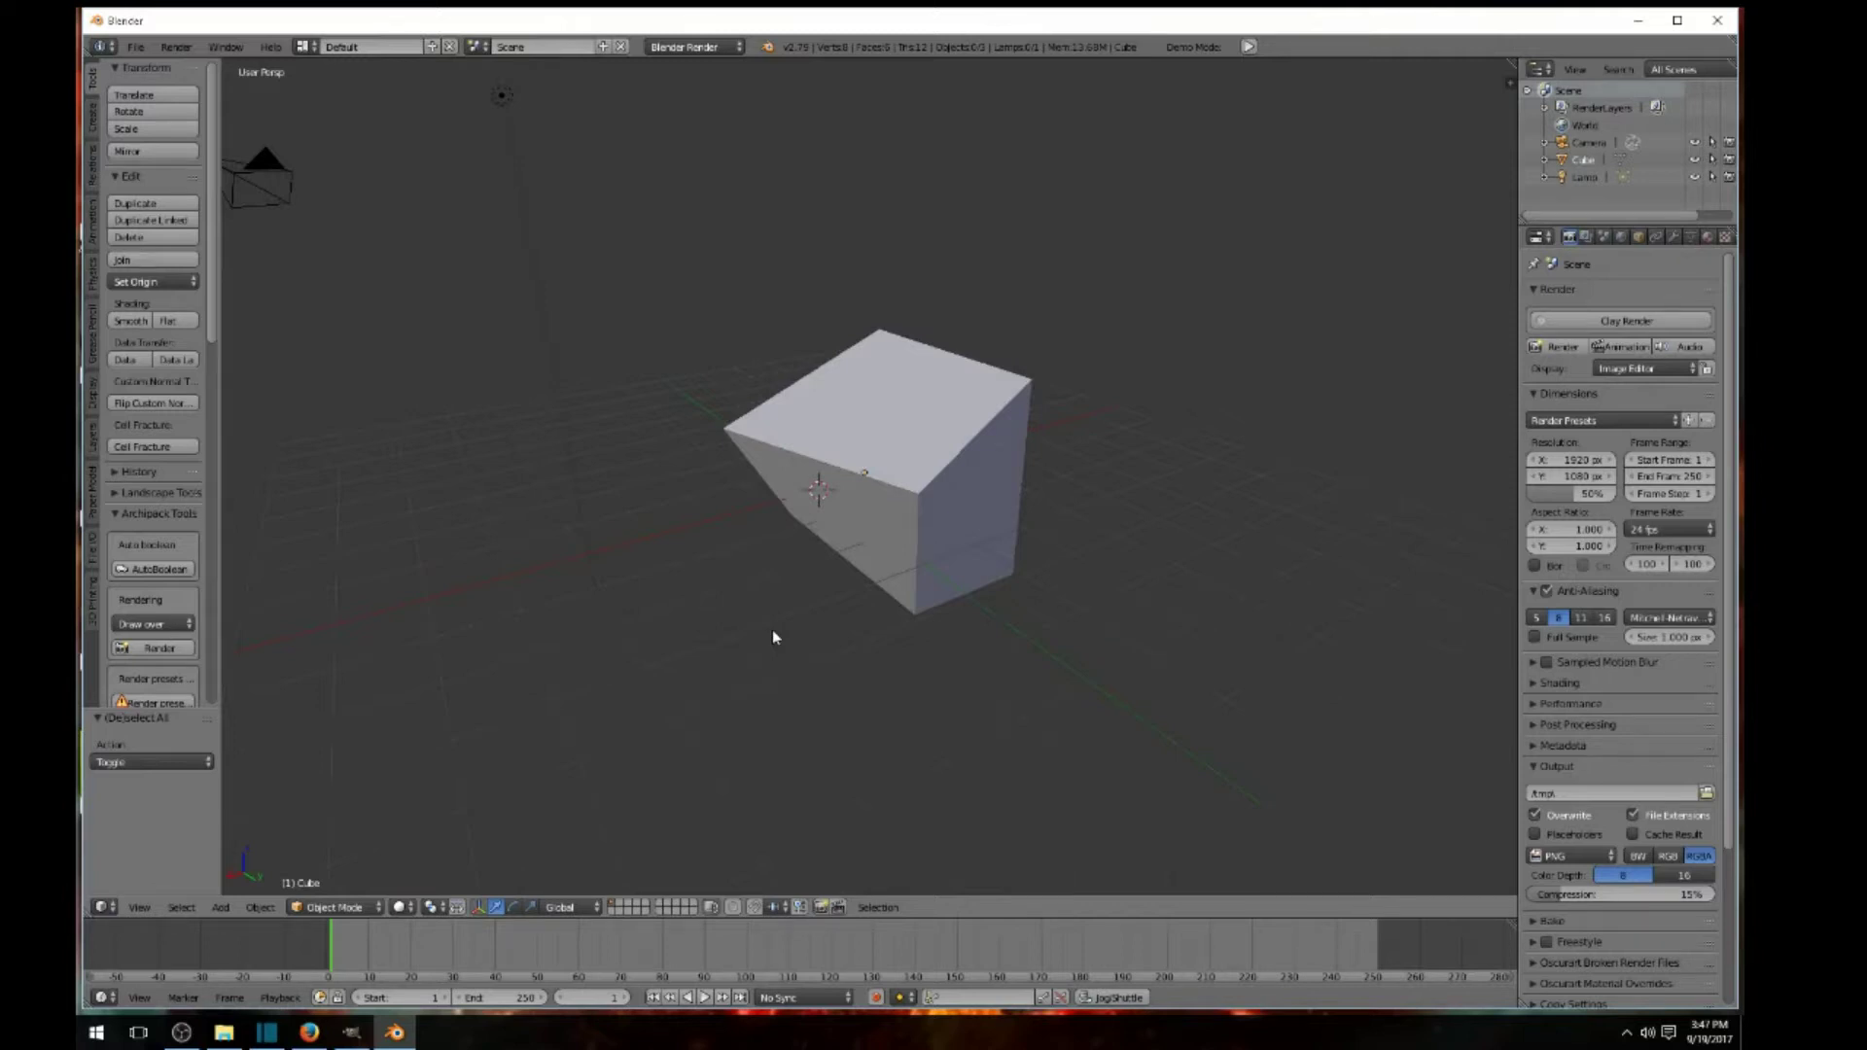
- Move the lamp along X, then lower it -2.253 along Z to sit just above the box
scroll(773, 637, "up", 4)
scroll(771, 640, "down", 4)
scroll(772, 644, "down", 2)
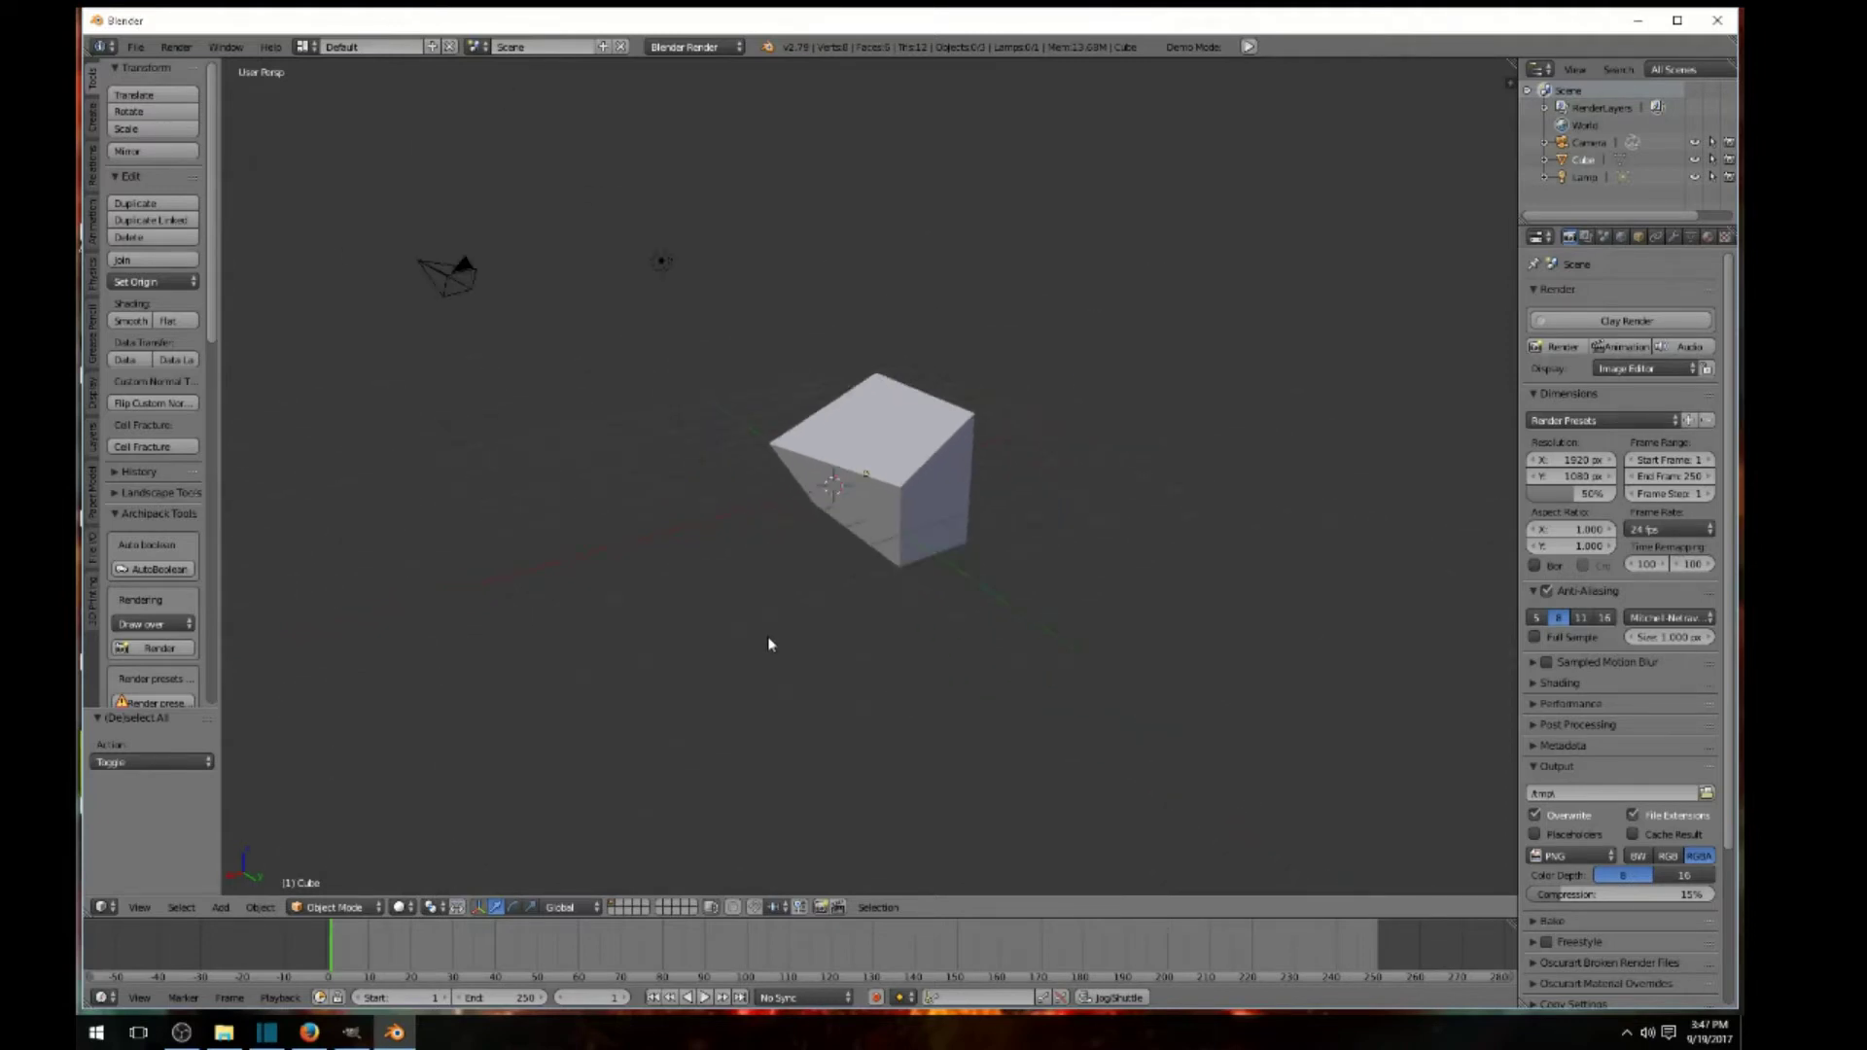
scroll(768, 638, "up", 4)
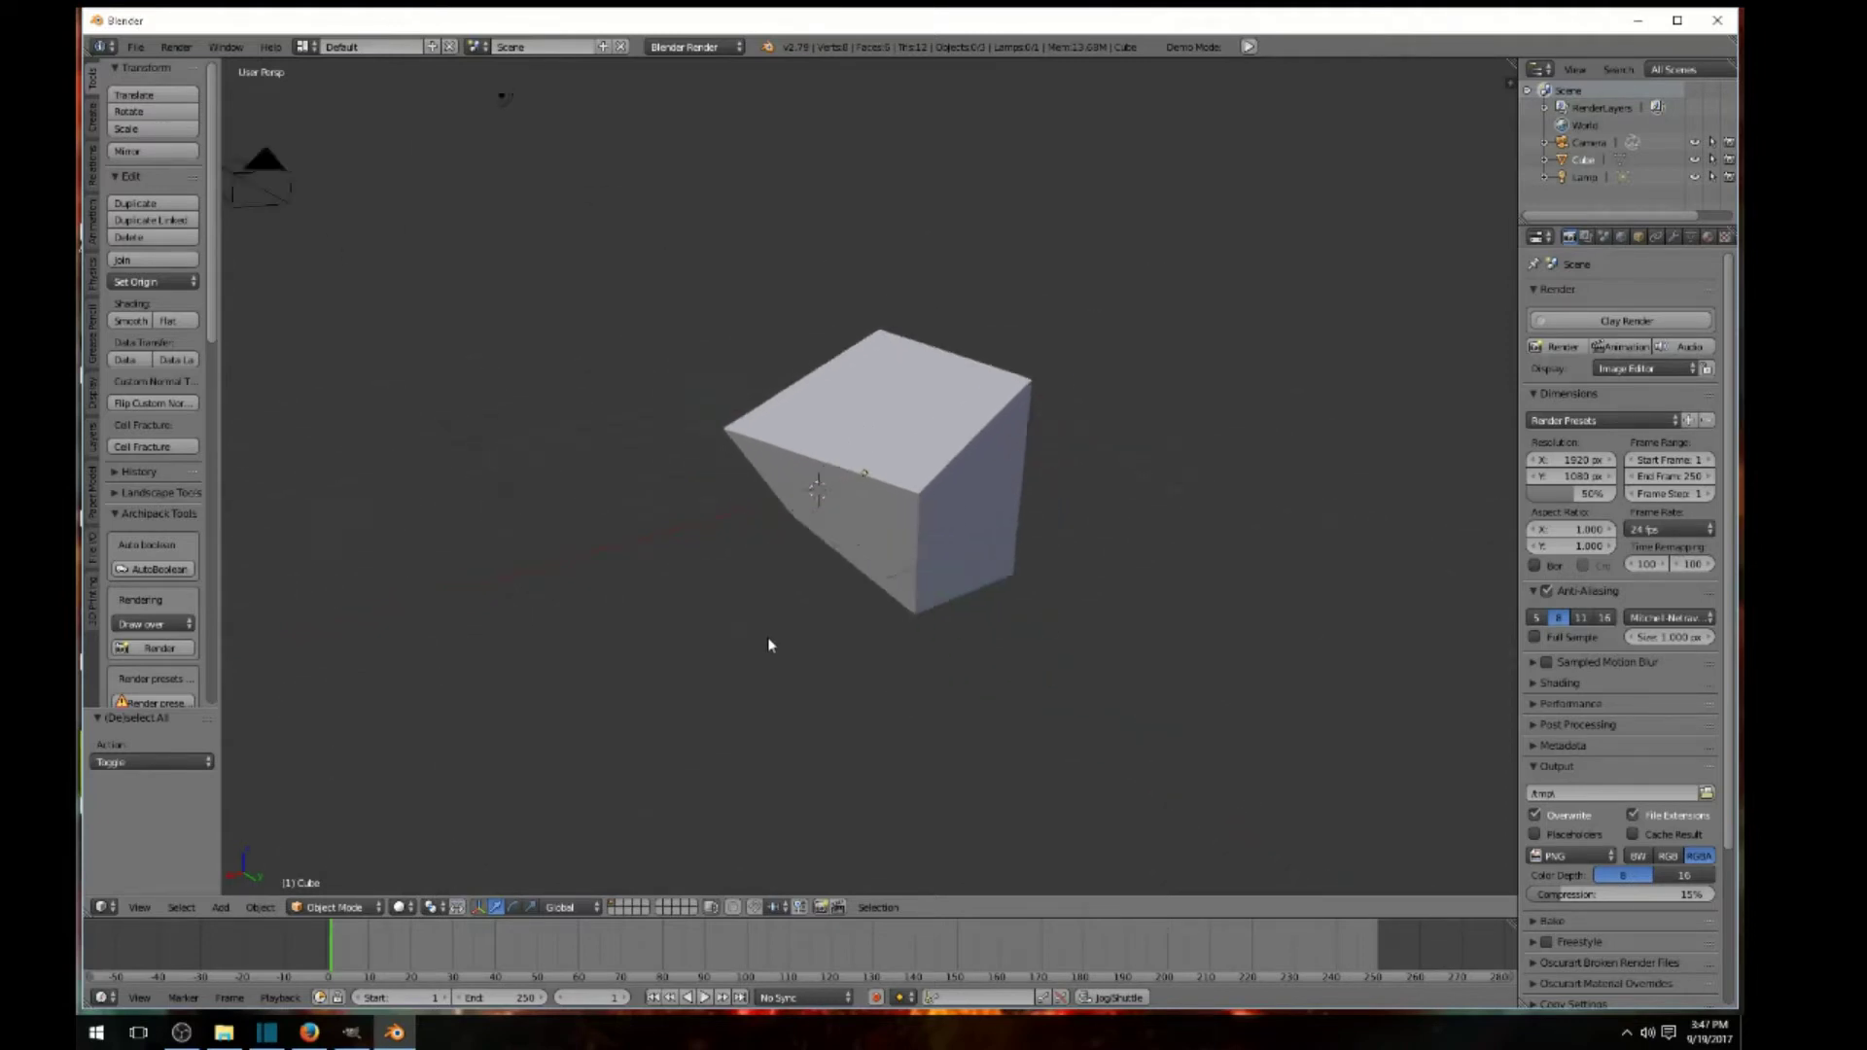
scroll(768, 638, "down", 4)
middle_click_drag(767, 649, 755, 733, "shift")
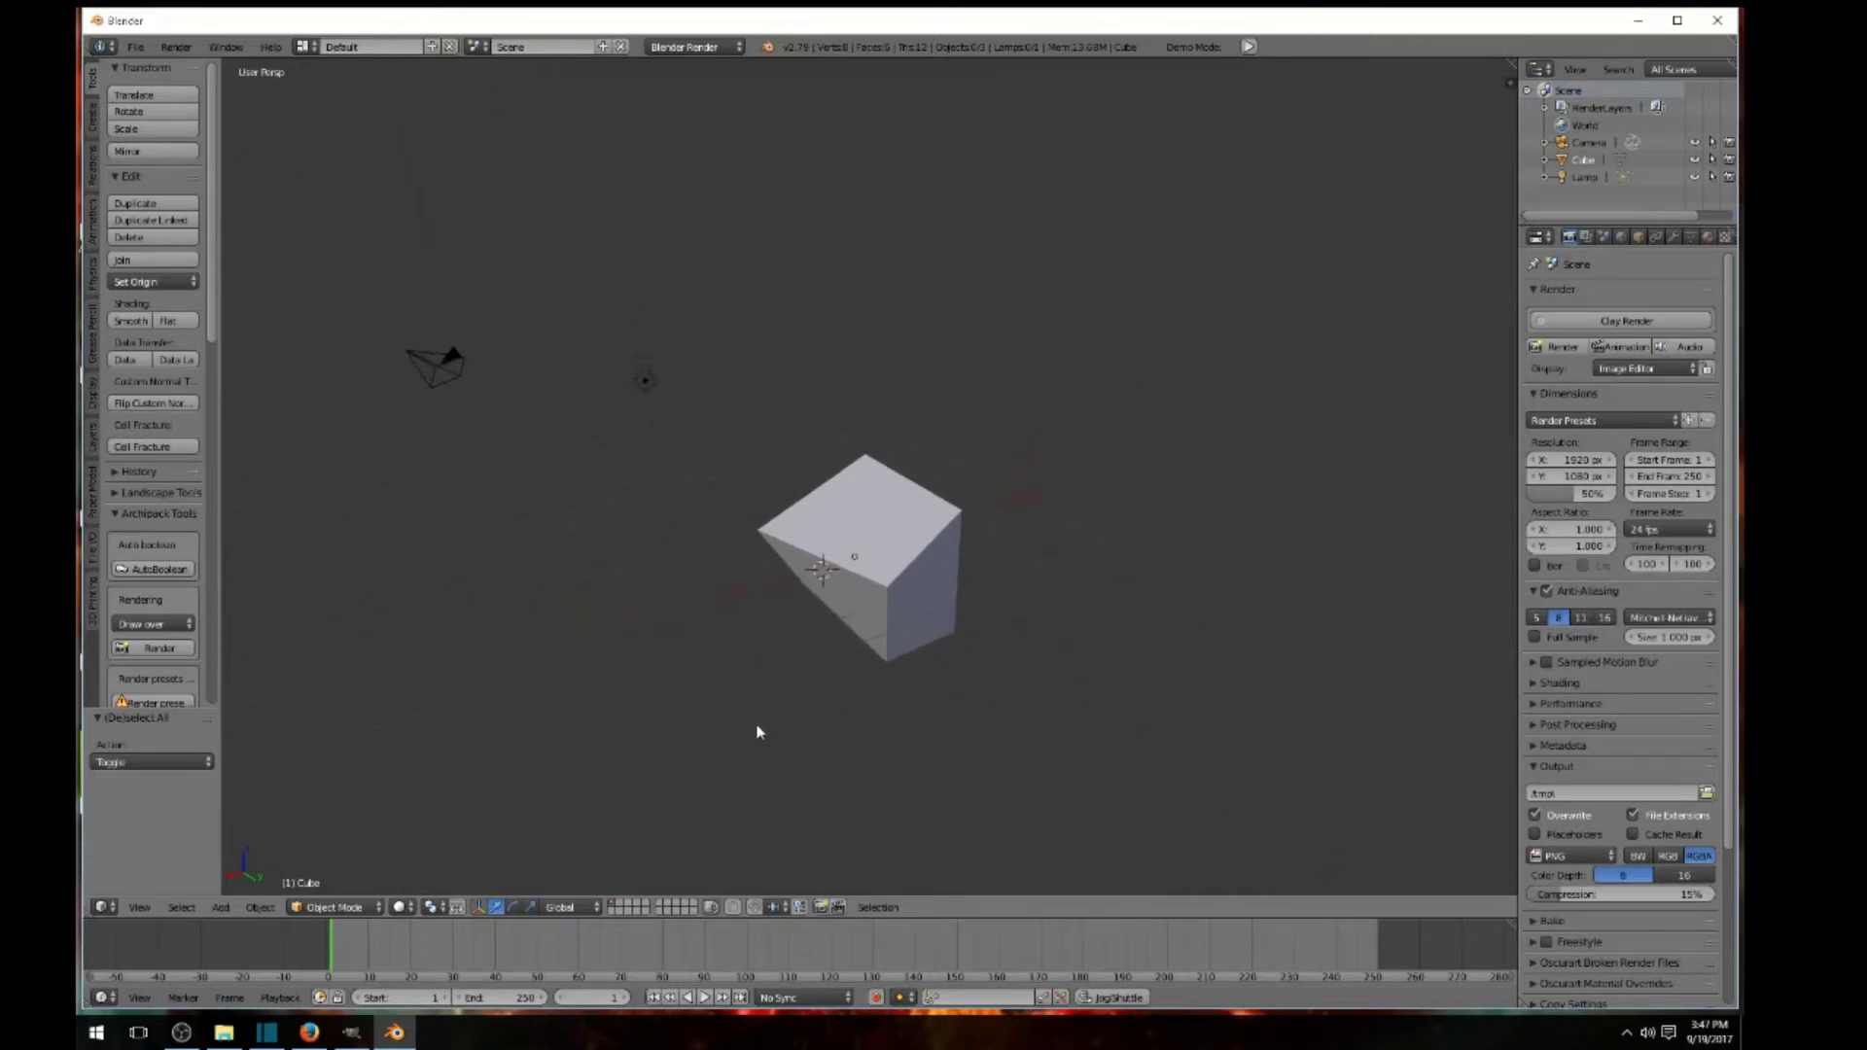
right_click(642, 390)
left_click_drag(582, 405, 807, 387)
scroll(836, 350, "up", 2)
left_click_drag(869, 215, 761, 468)
scroll(711, 519, "down", 2)
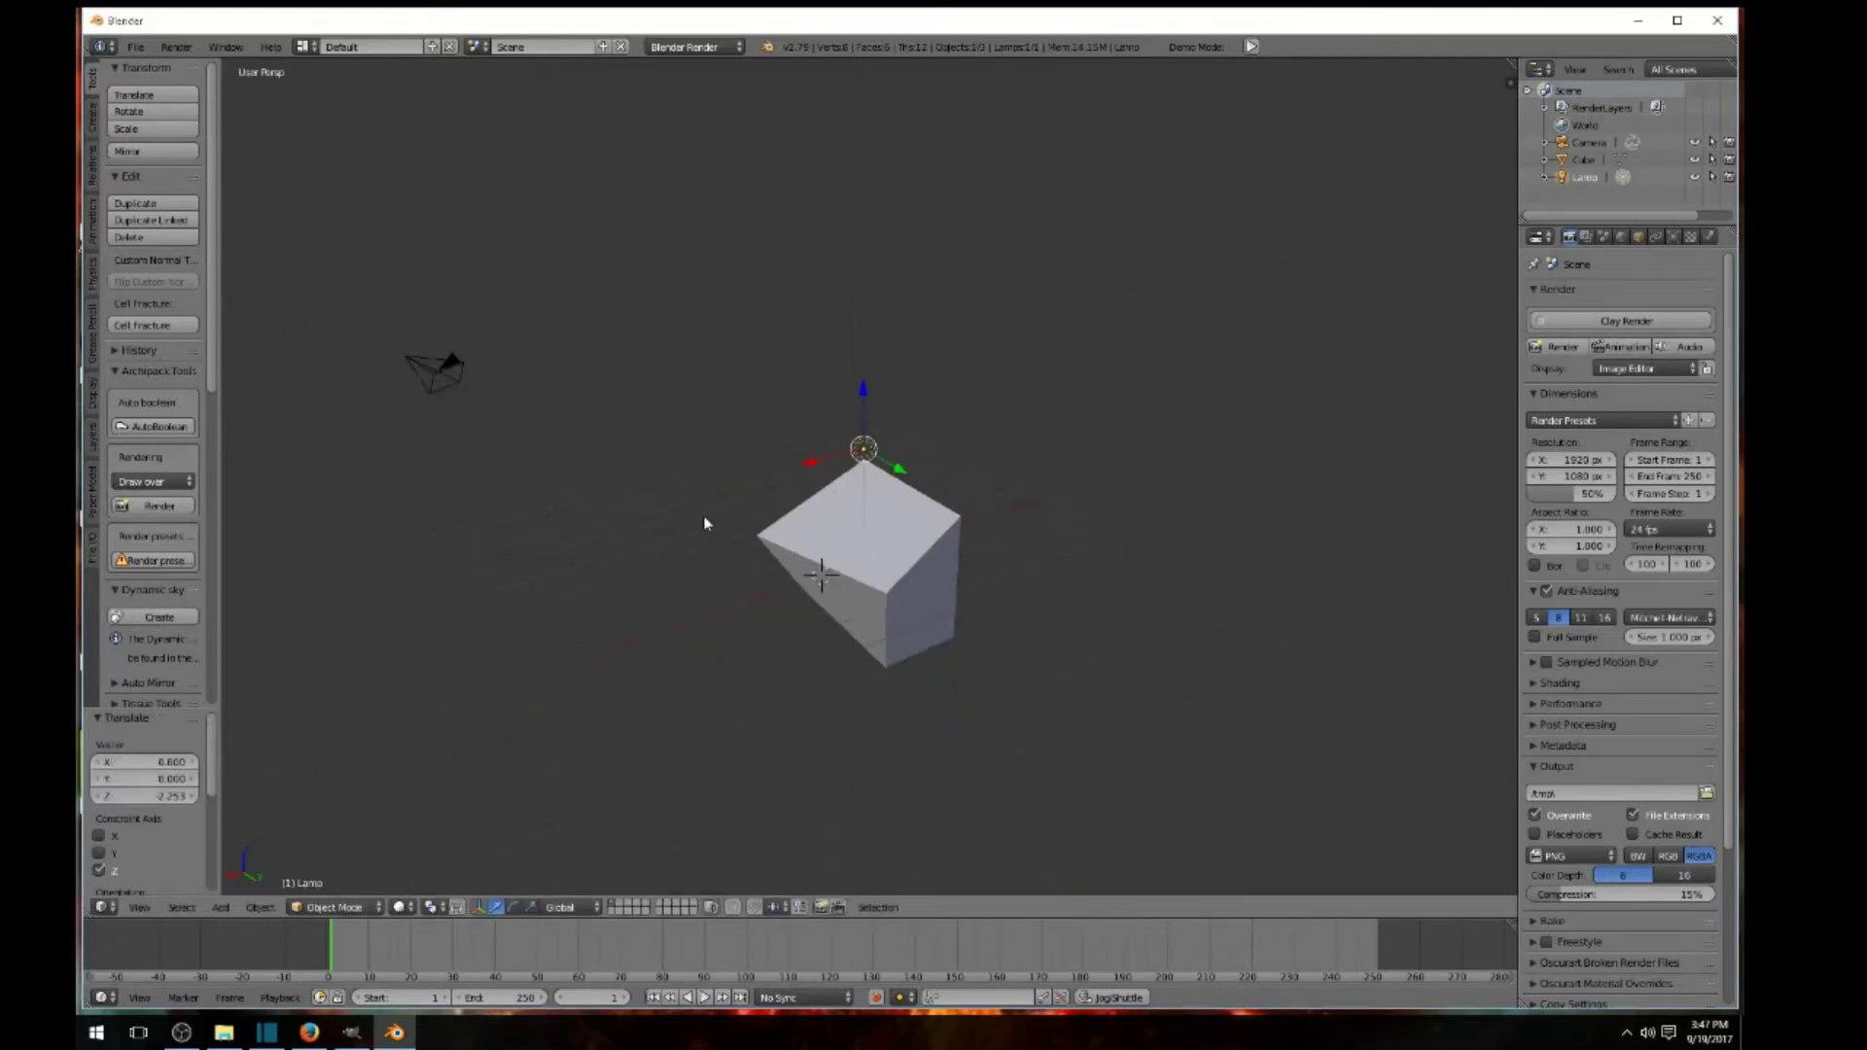
- Slide the camera -2.414 along X and view the skewed box through the camera
left_click(424, 367)
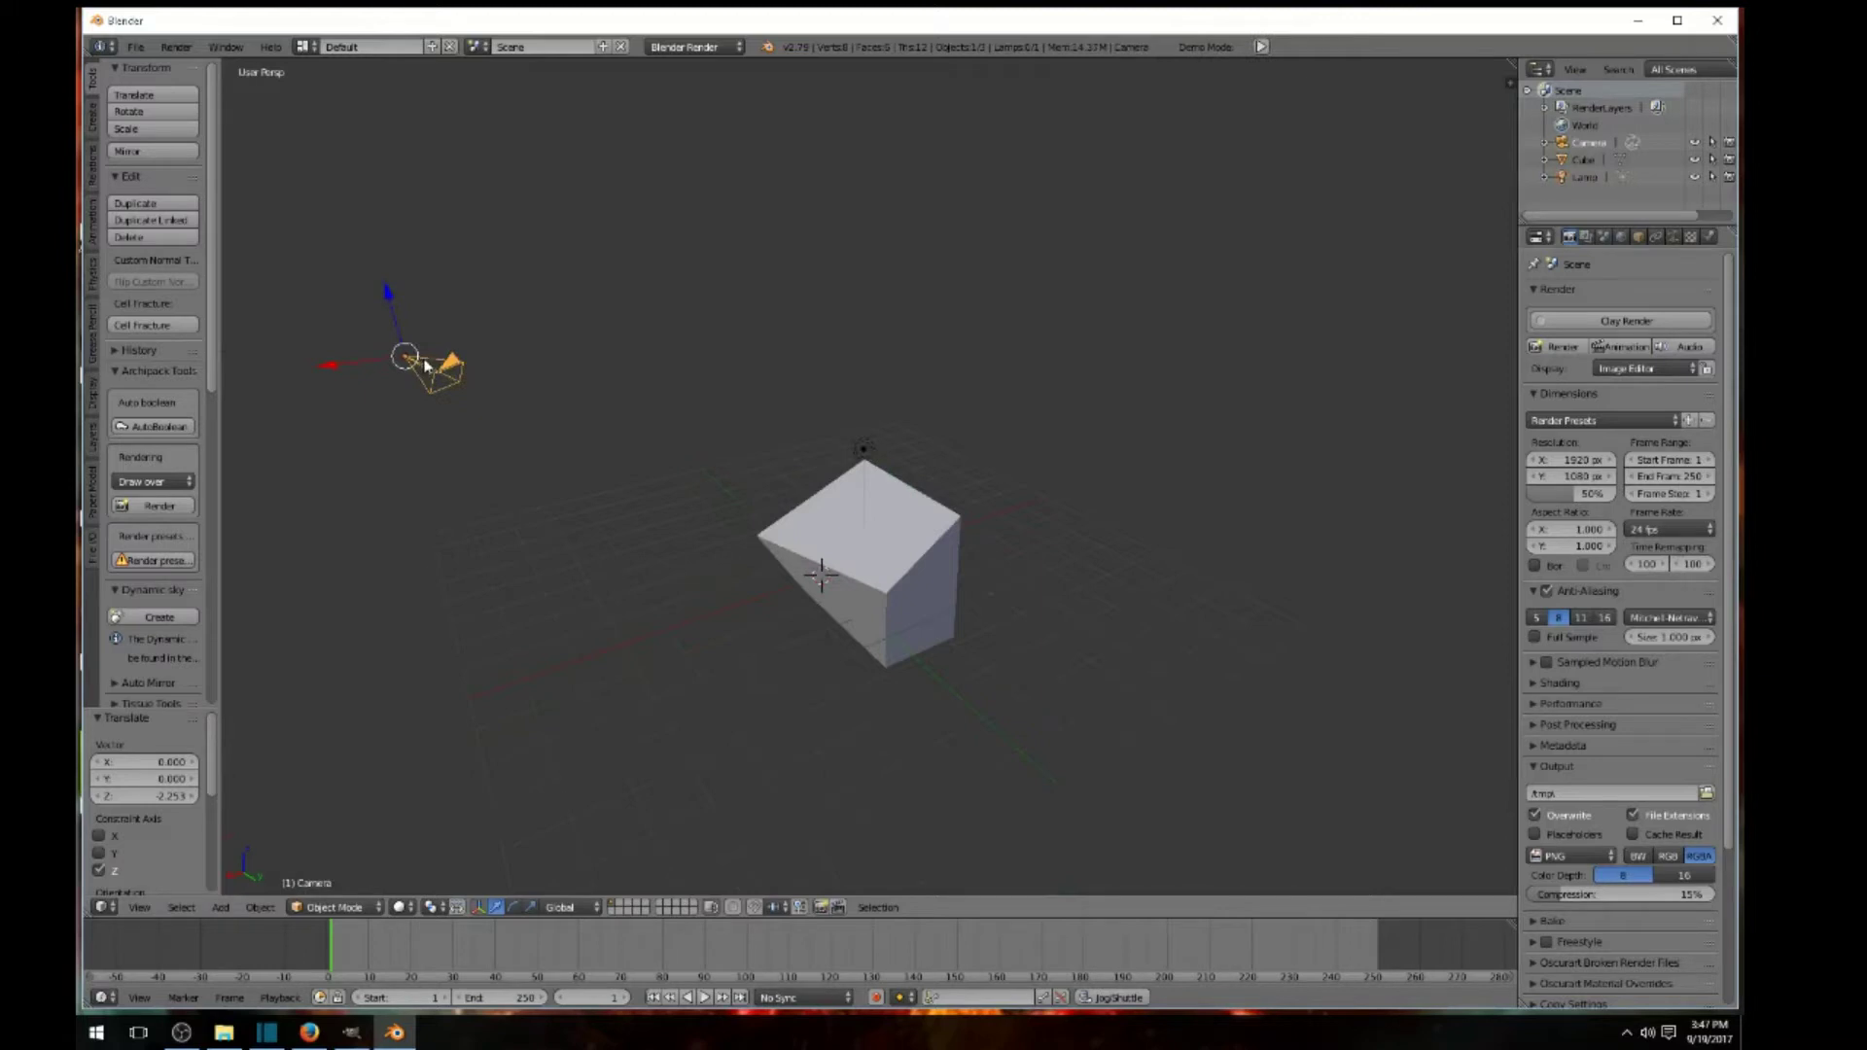
left_click_drag(329, 366, 443, 370)
key("KP_0")
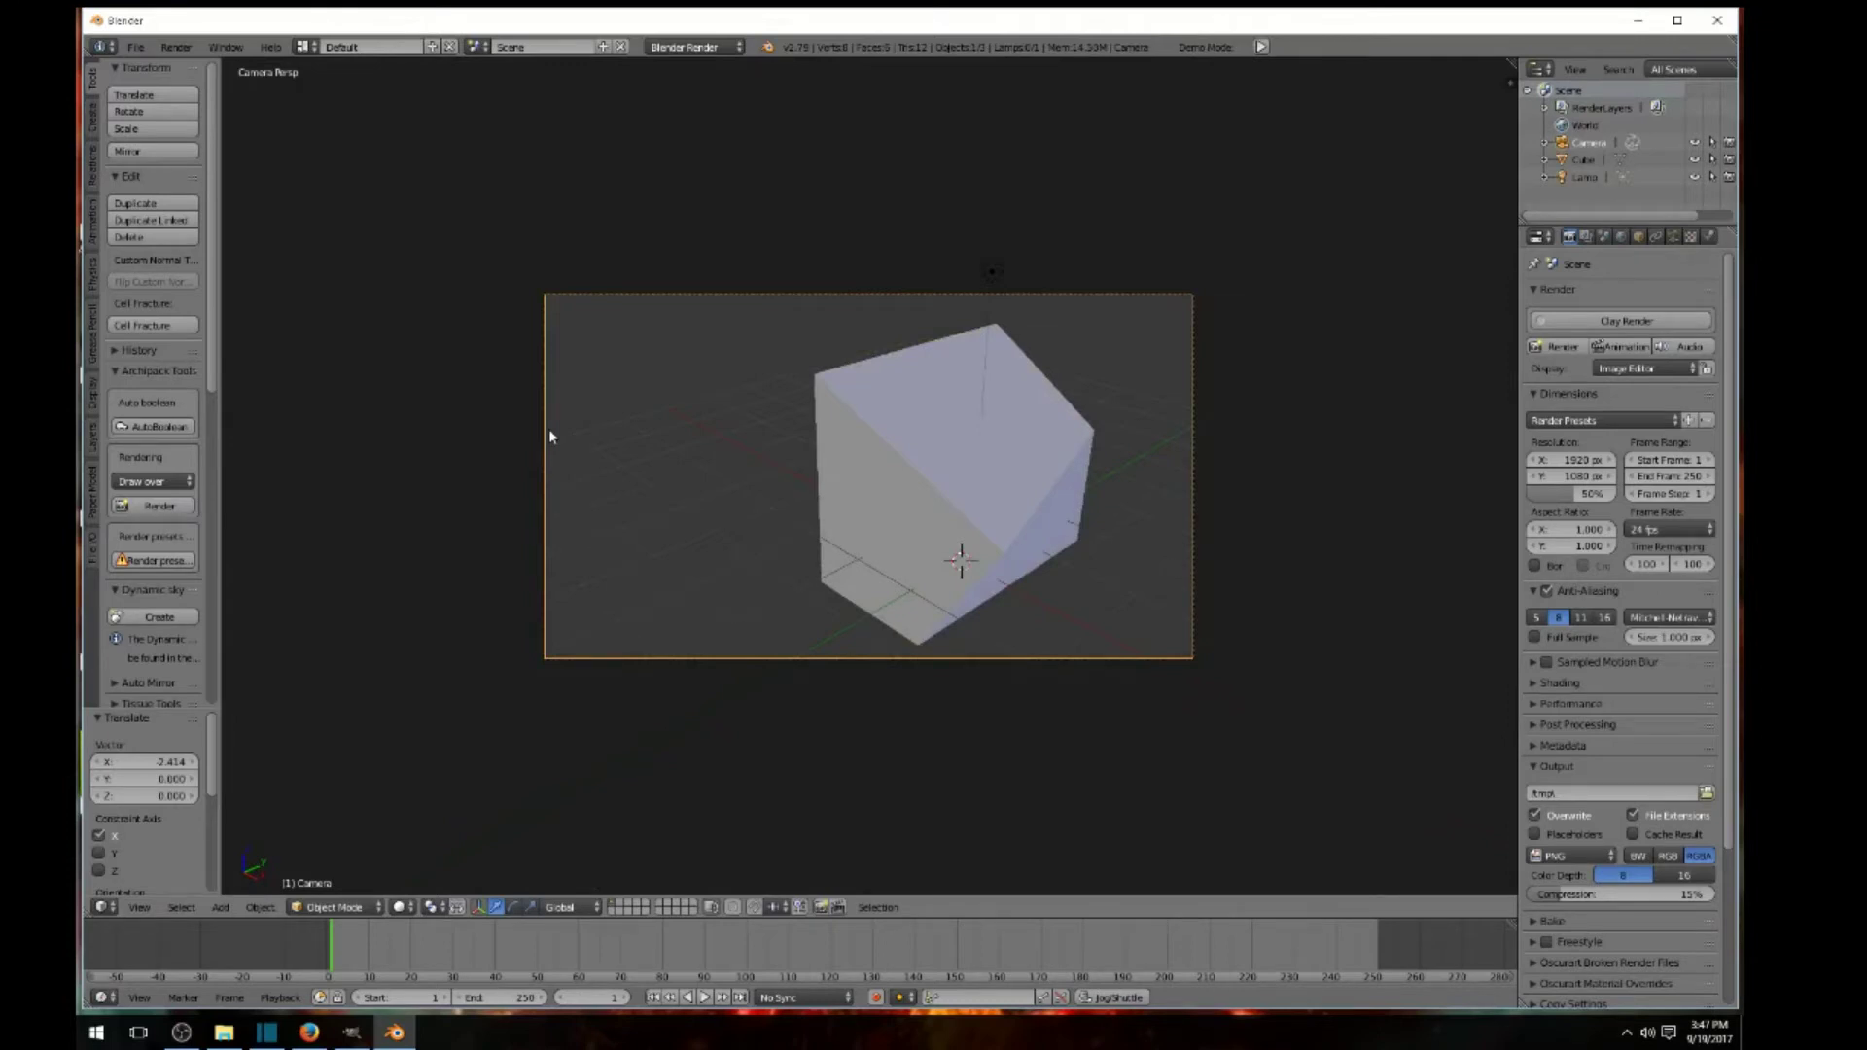
- Preview the cube in Rendered shading through the camera, then leave camera view and return to Solid
left_click(401, 909)
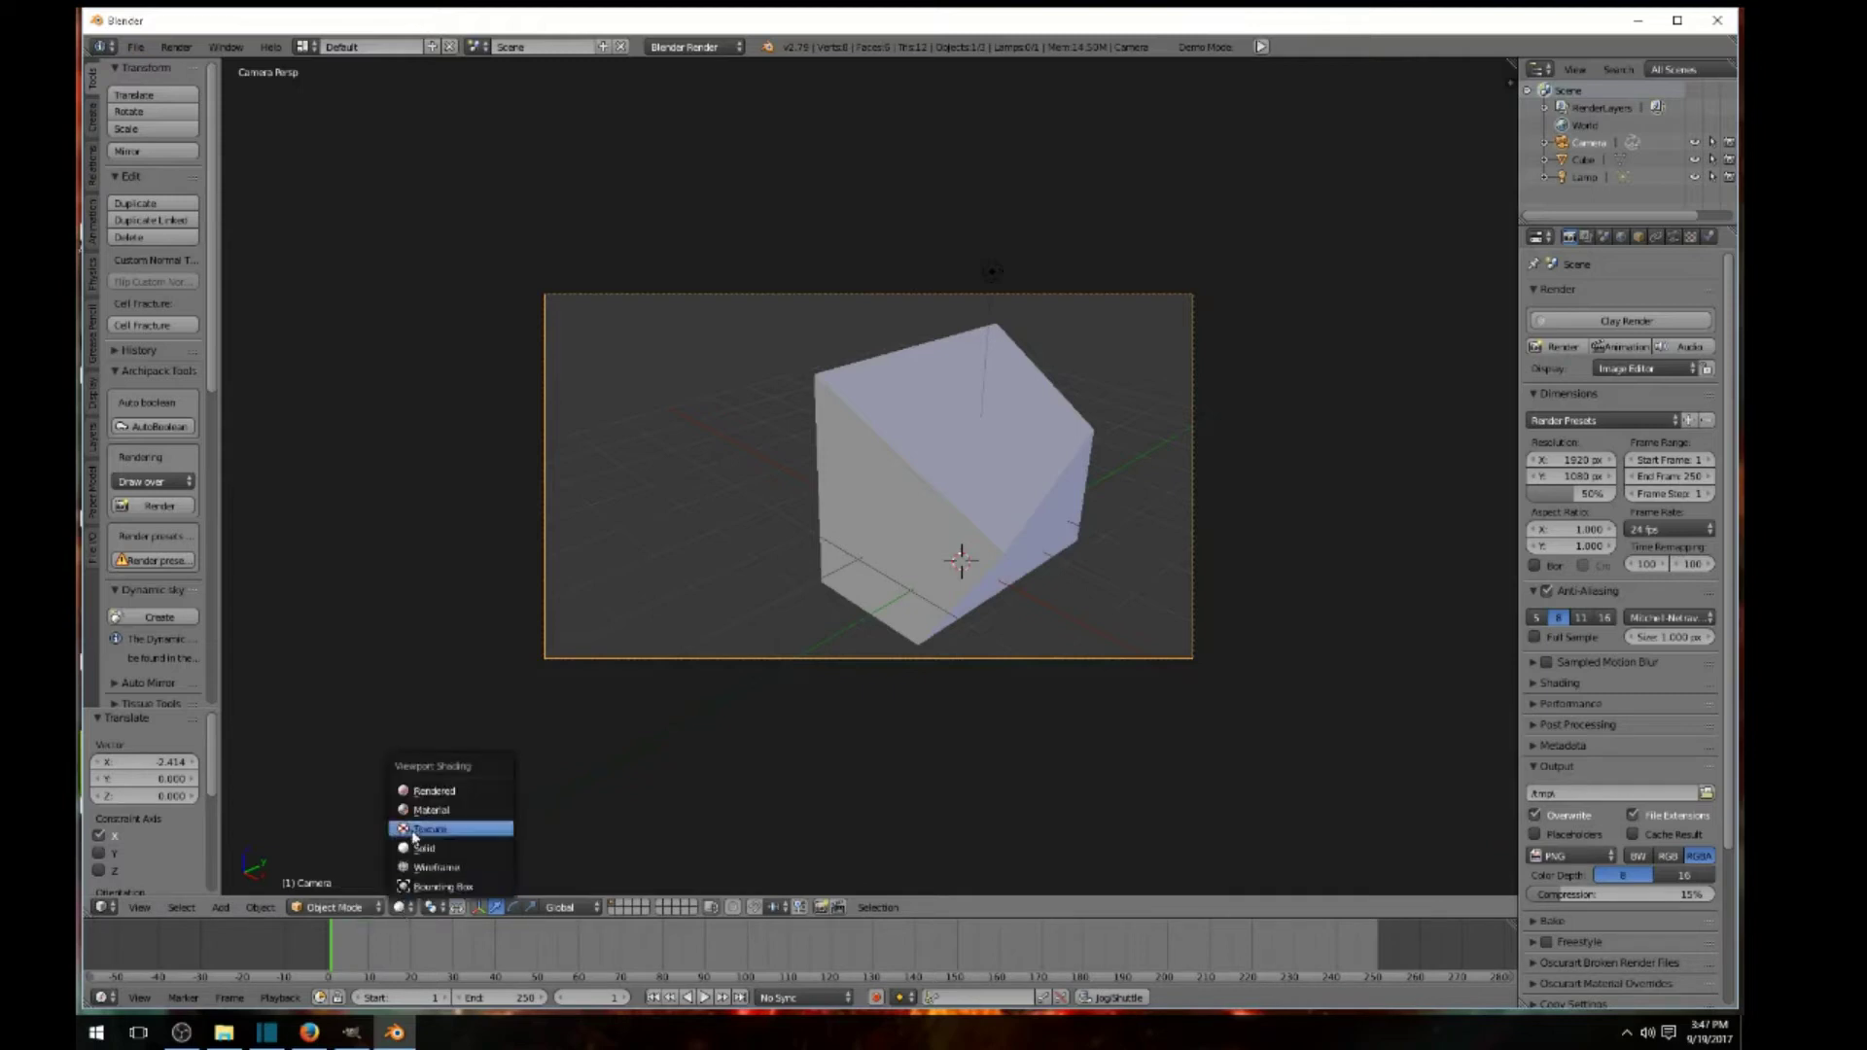
left_click(418, 792)
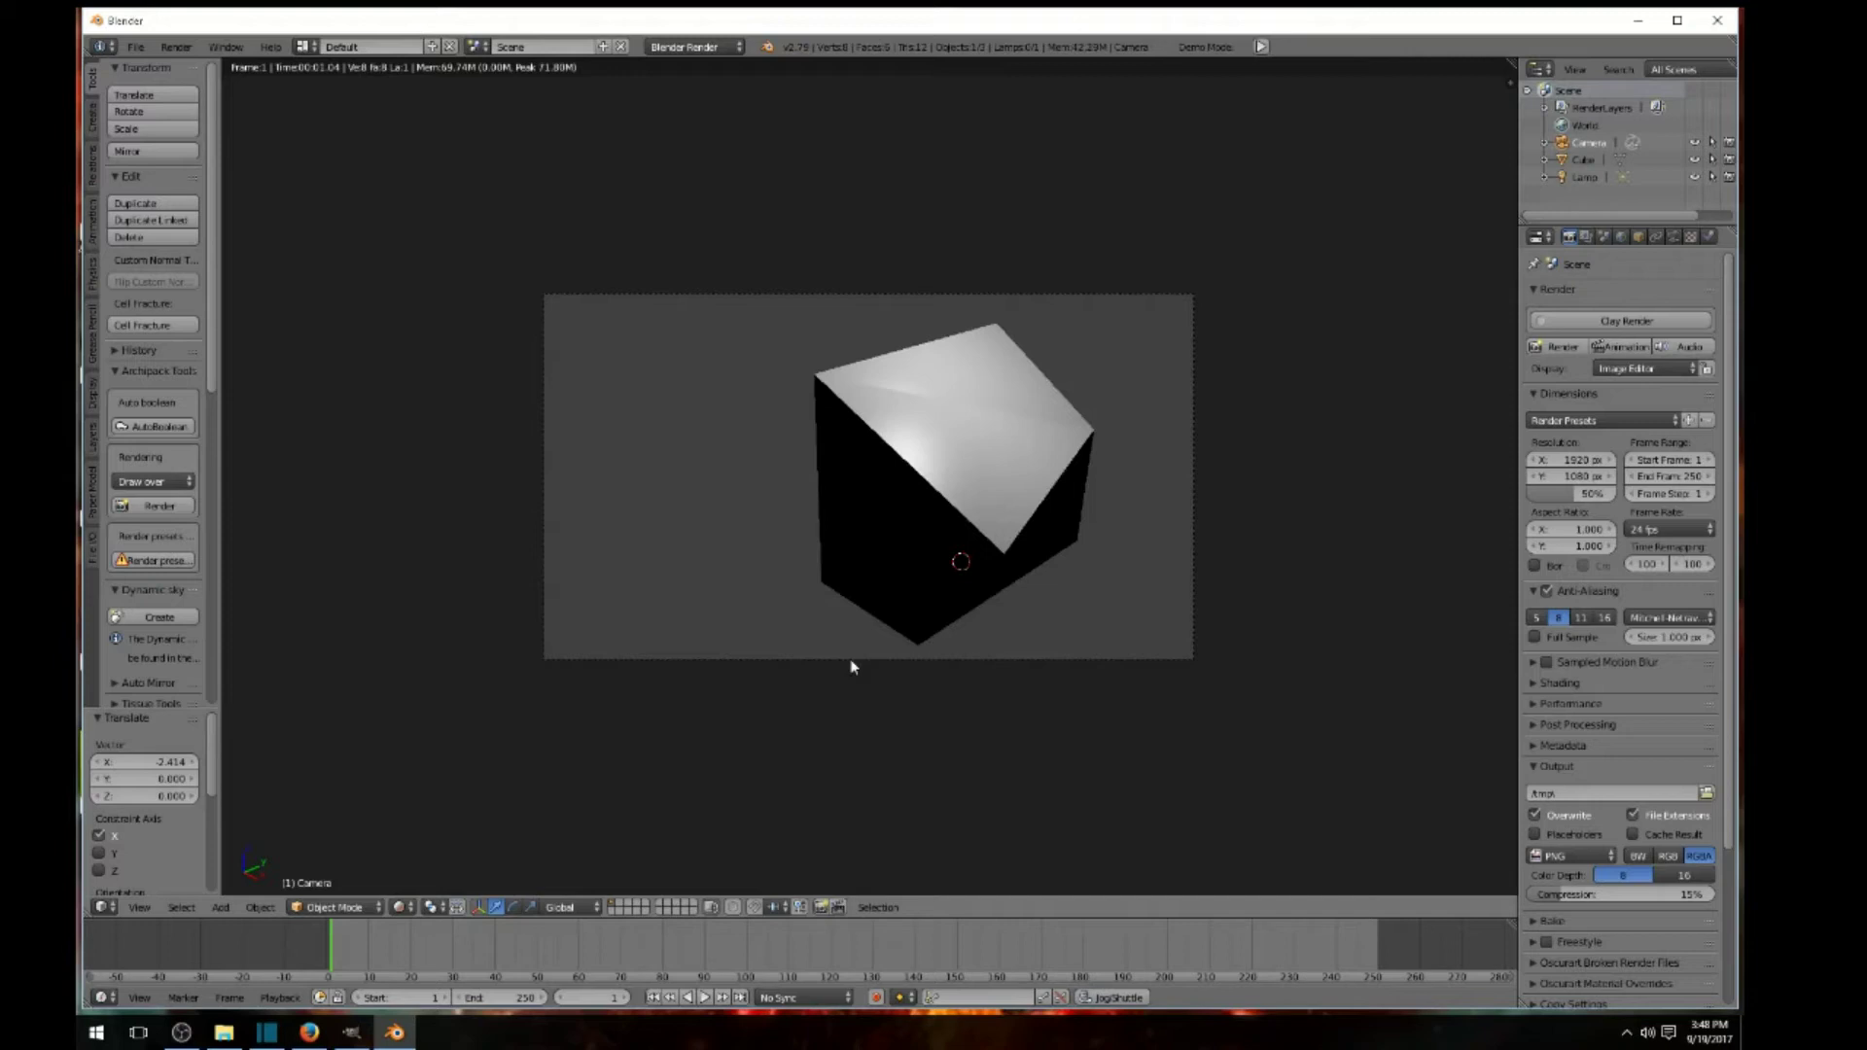
key("KP_0")
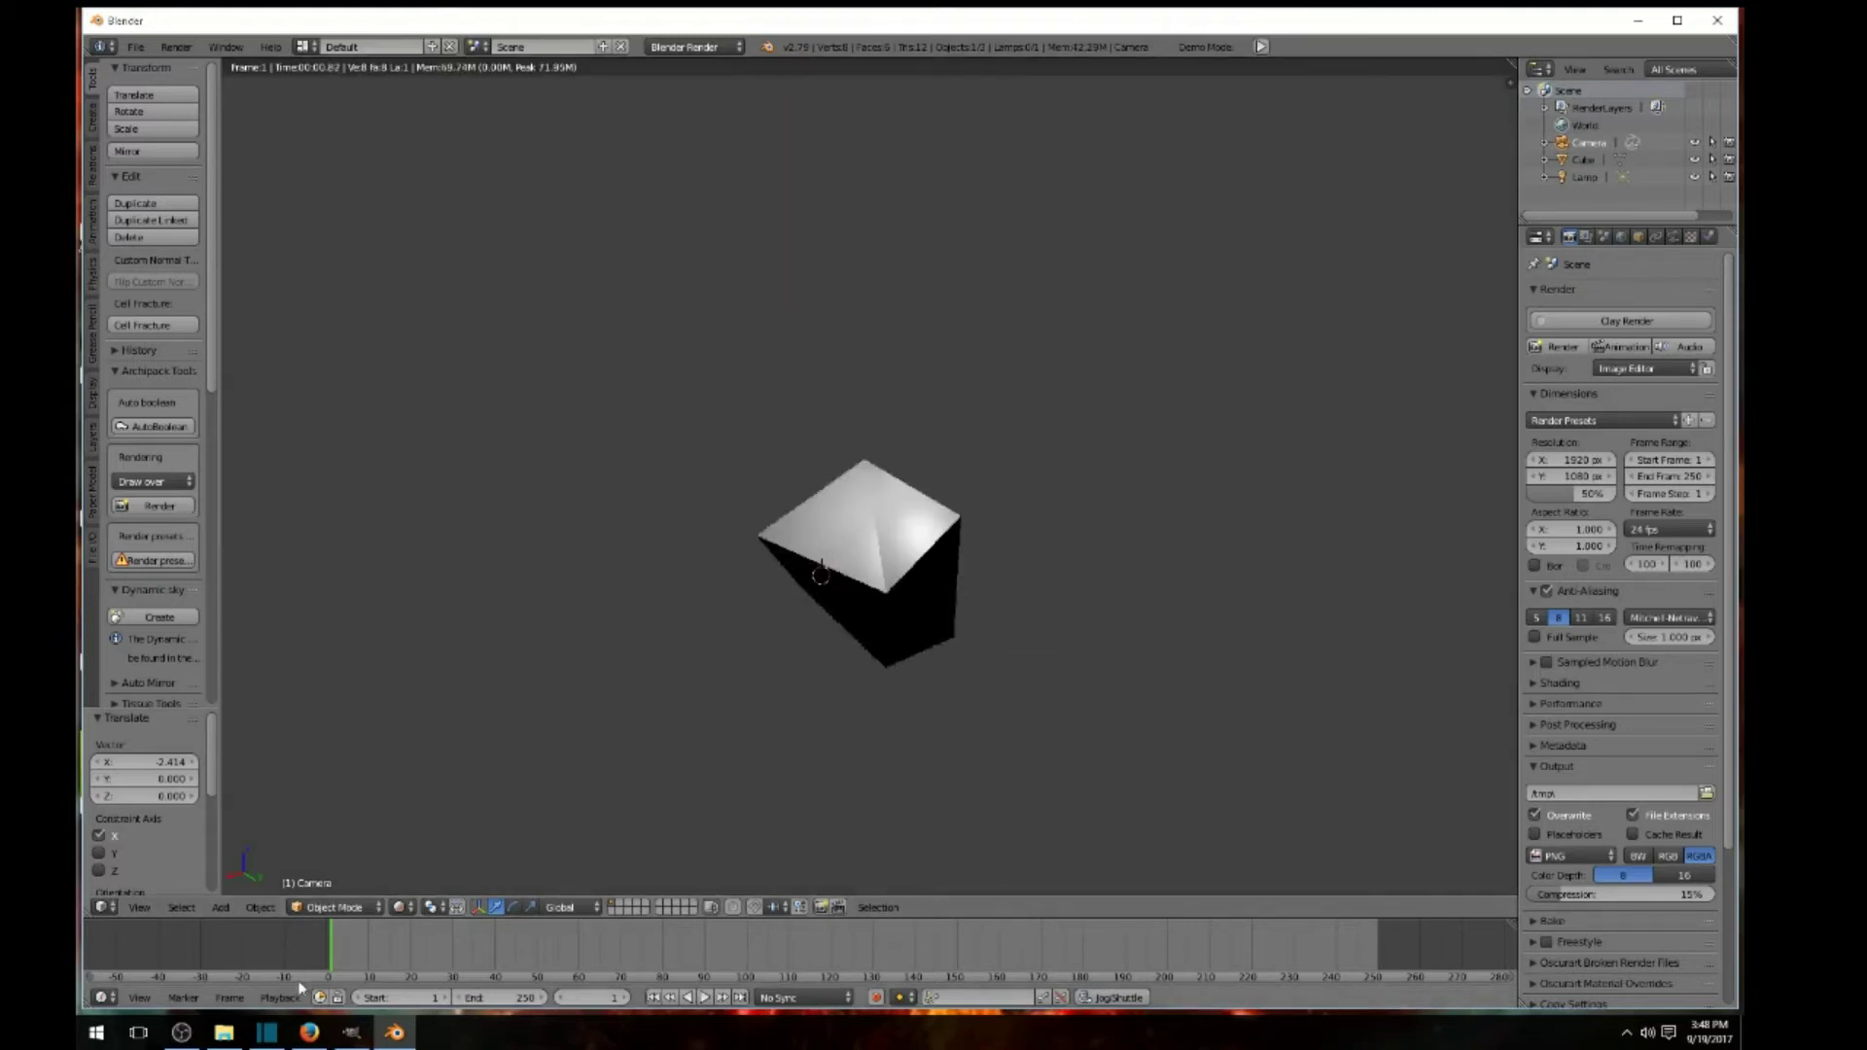
left_click(404, 910)
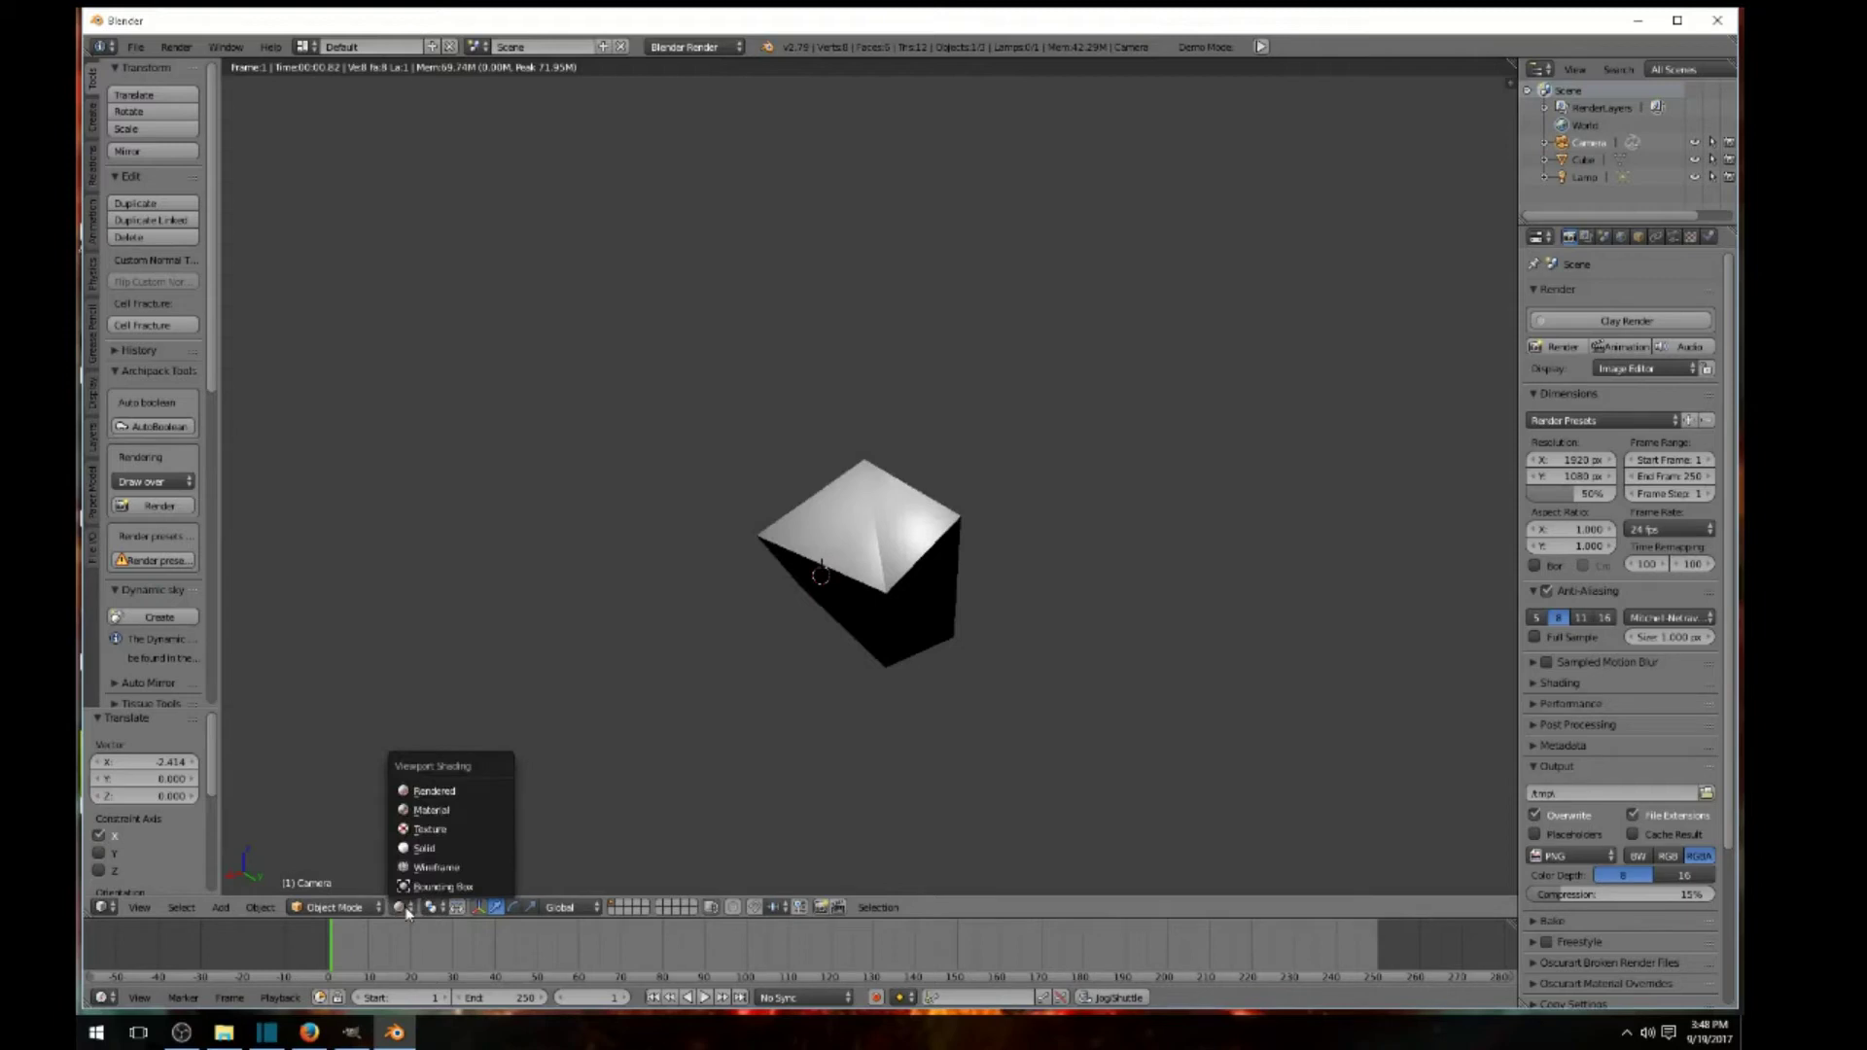
left_click(426, 849)
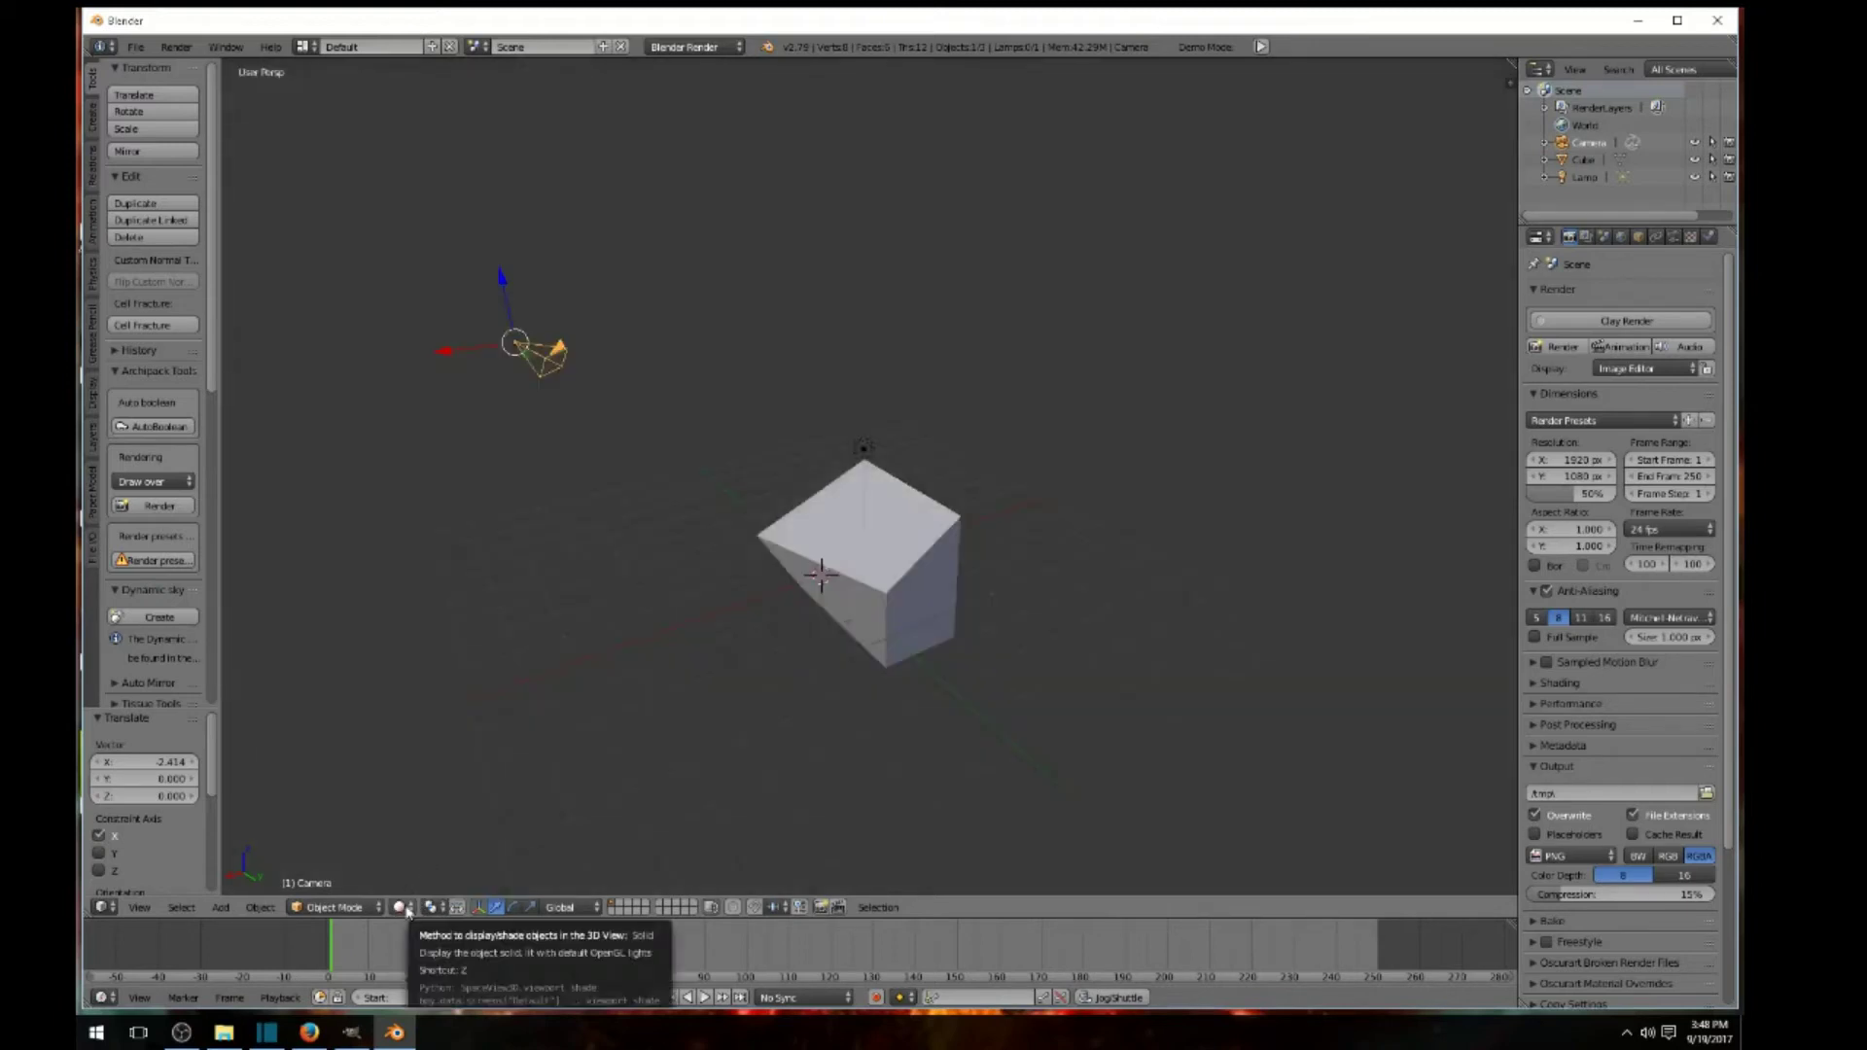
- Select the cube, view it as a wireframe while orbiting around it, then switch back to Solid shading
right_click(835, 577)
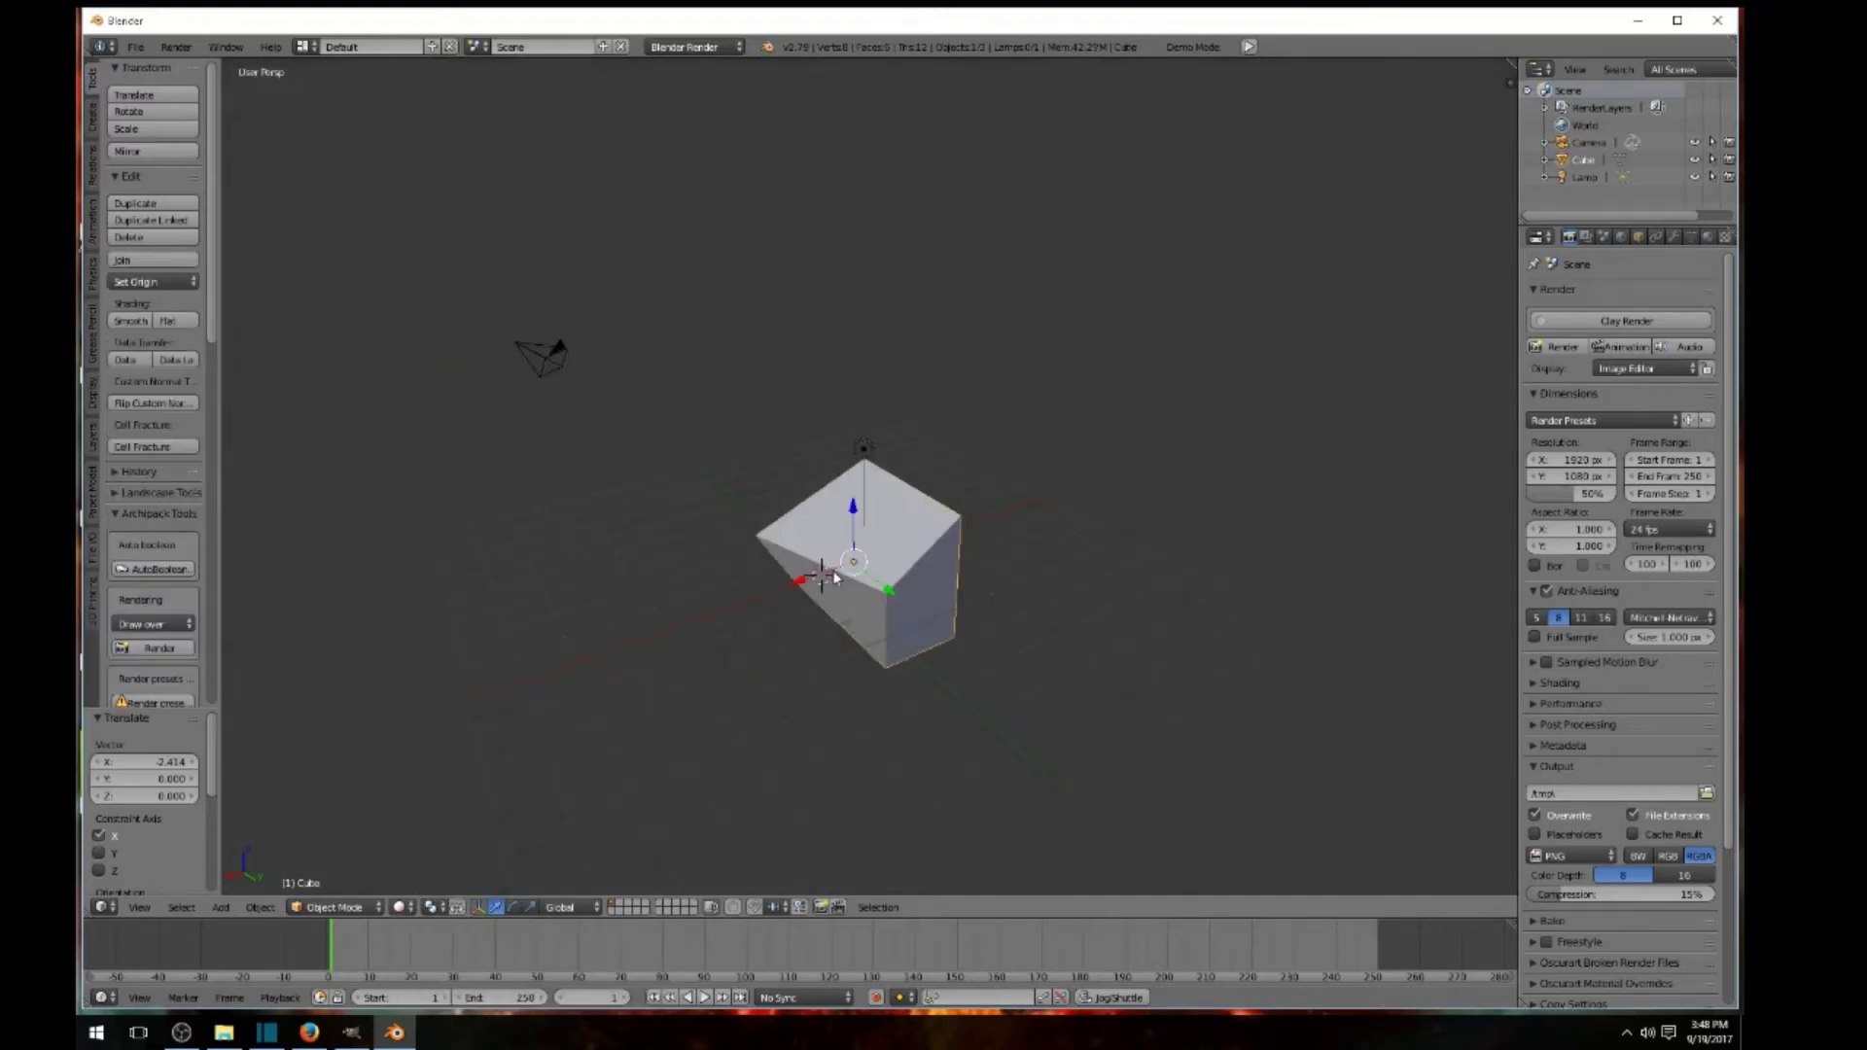
left_click(403, 907)
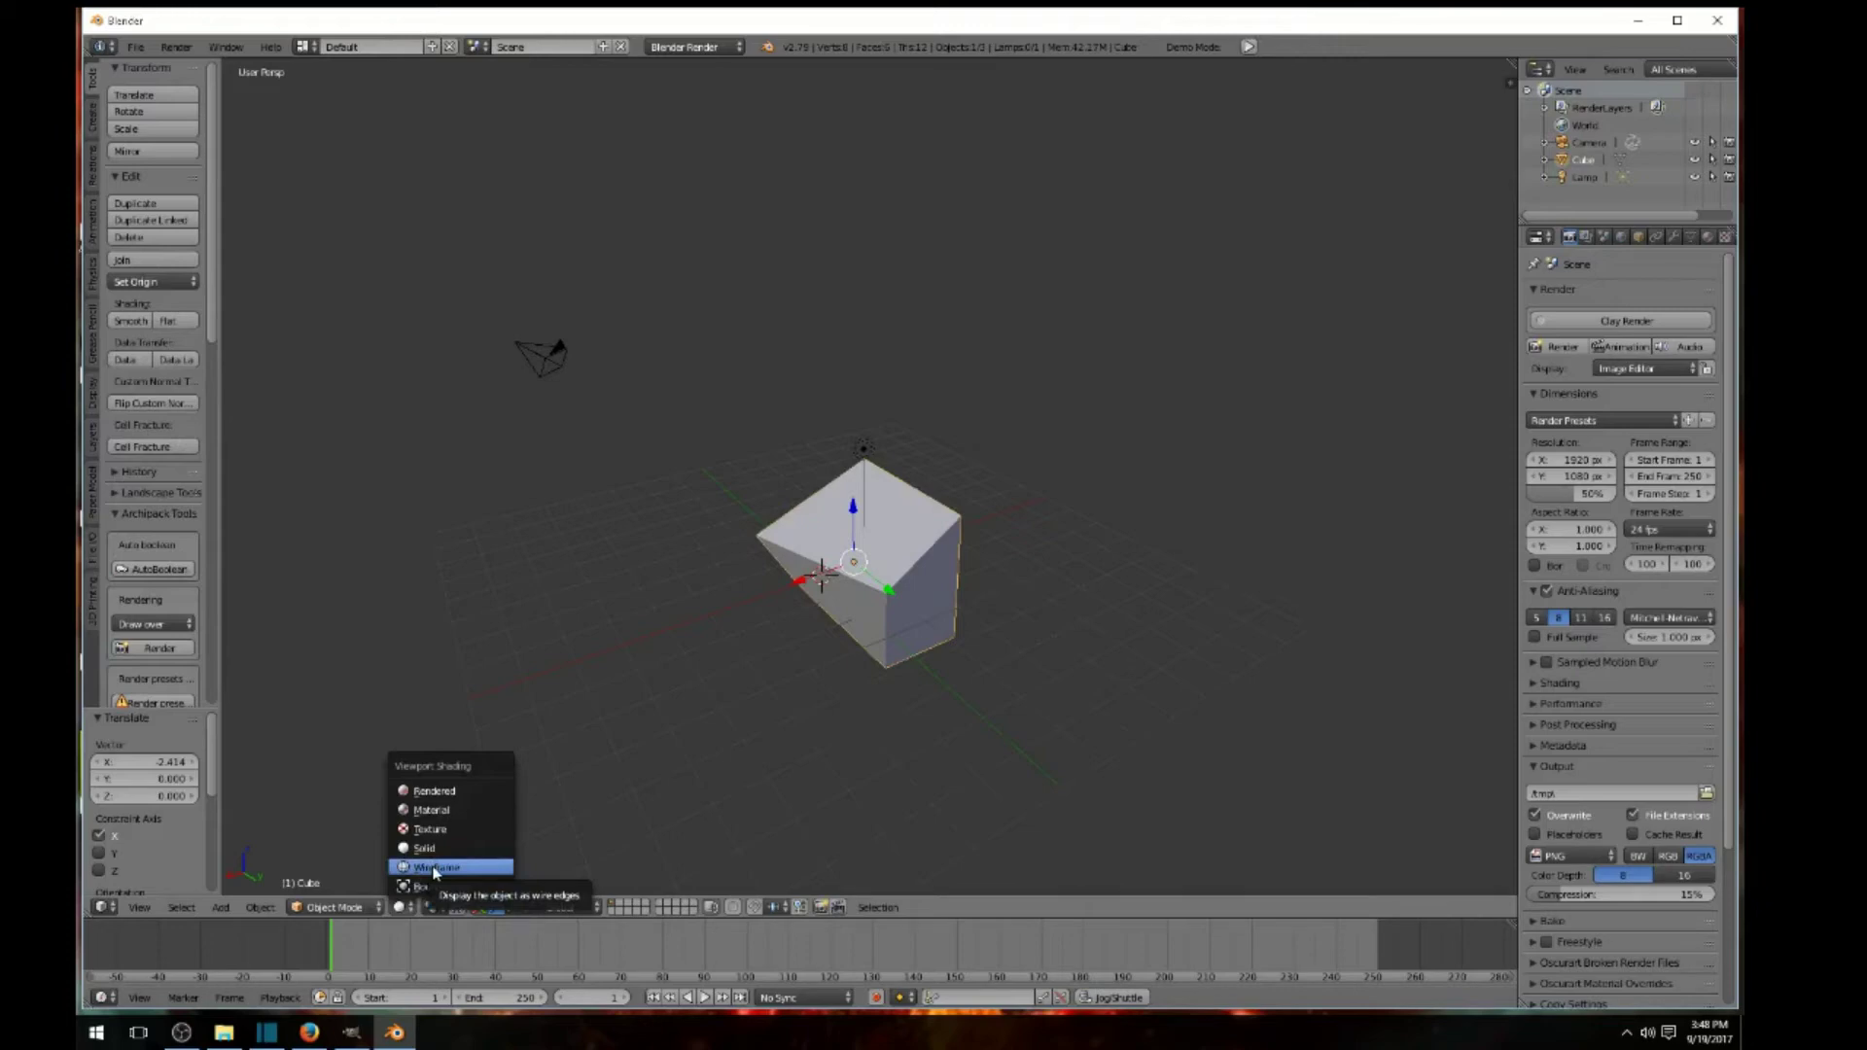
left_click(434, 869)
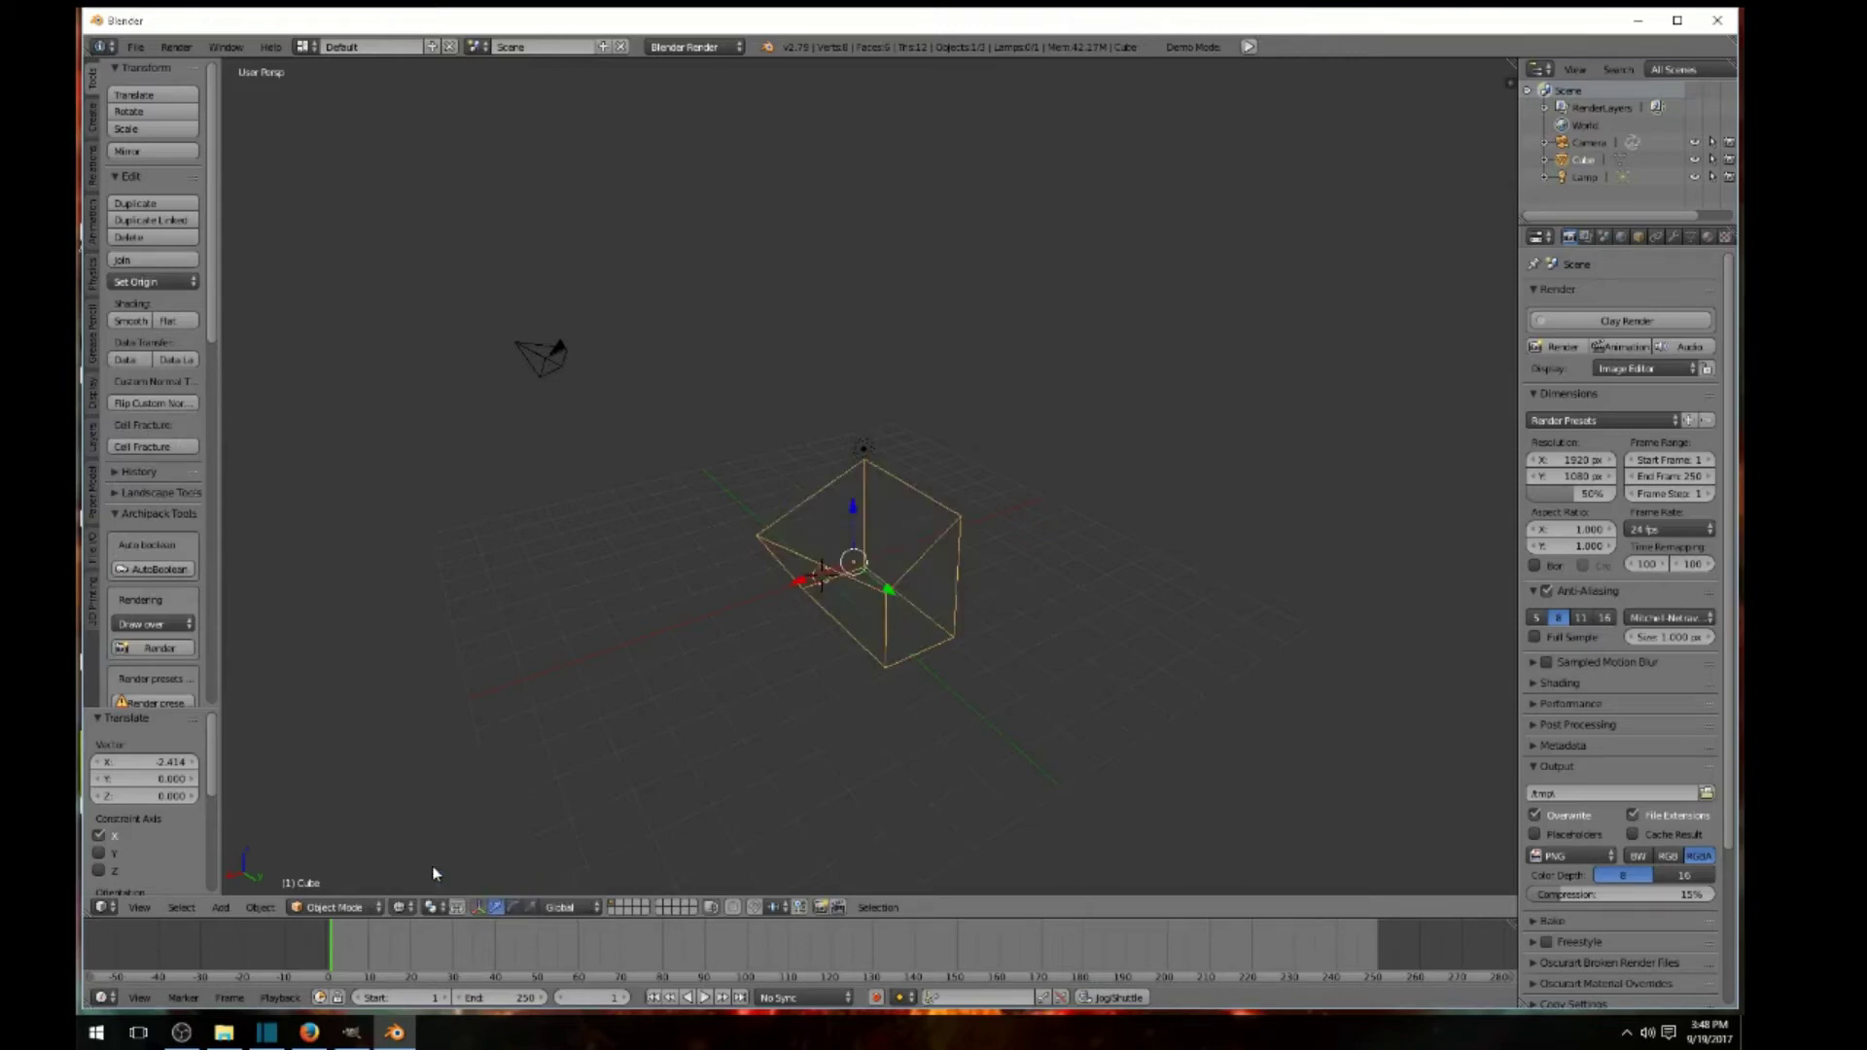
mouse_move(775, 792)
middle_mouse_down()
mouse_move(989, 742)
mouse_move(1083, 691)
mouse_move(1030, 534)
mouse_move(713, 551)
mouse_move(721, 696)
mouse_move(838, 761)
mouse_move(739, 770)
middle_mouse_up()
left_click(400, 908)
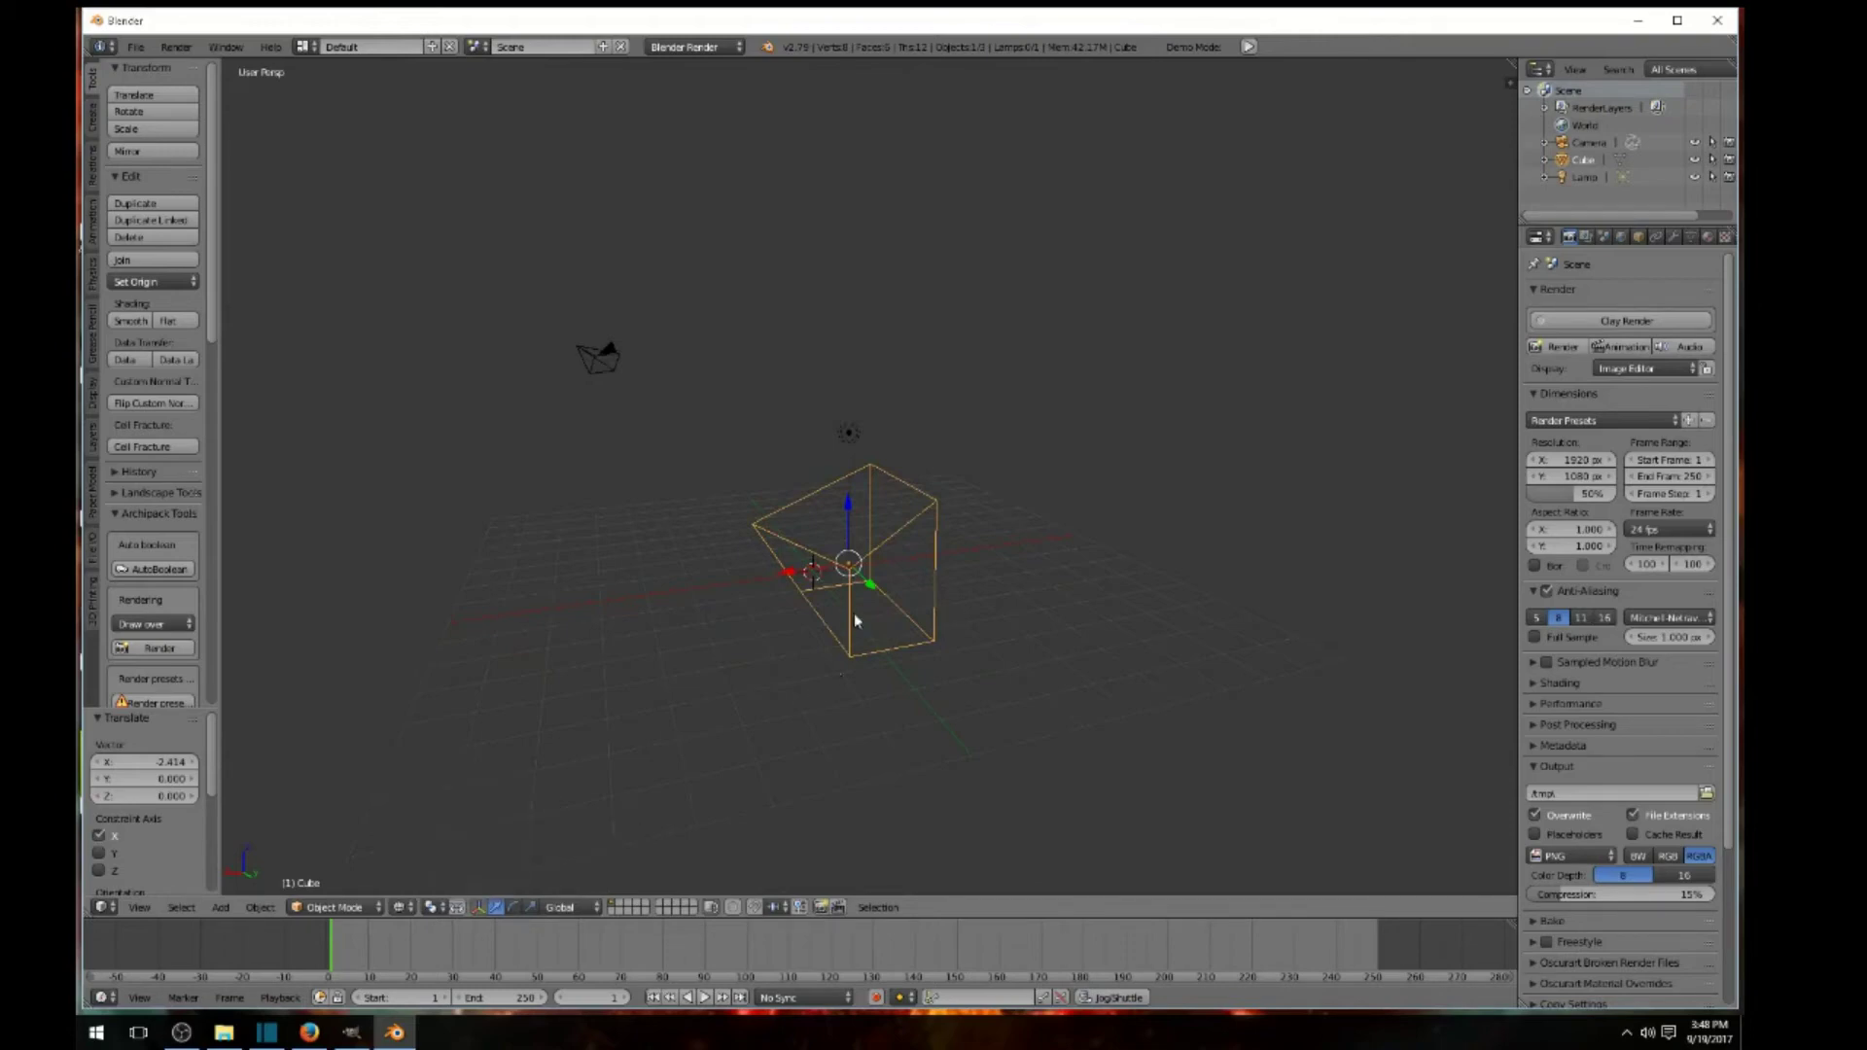
left_click(401, 908)
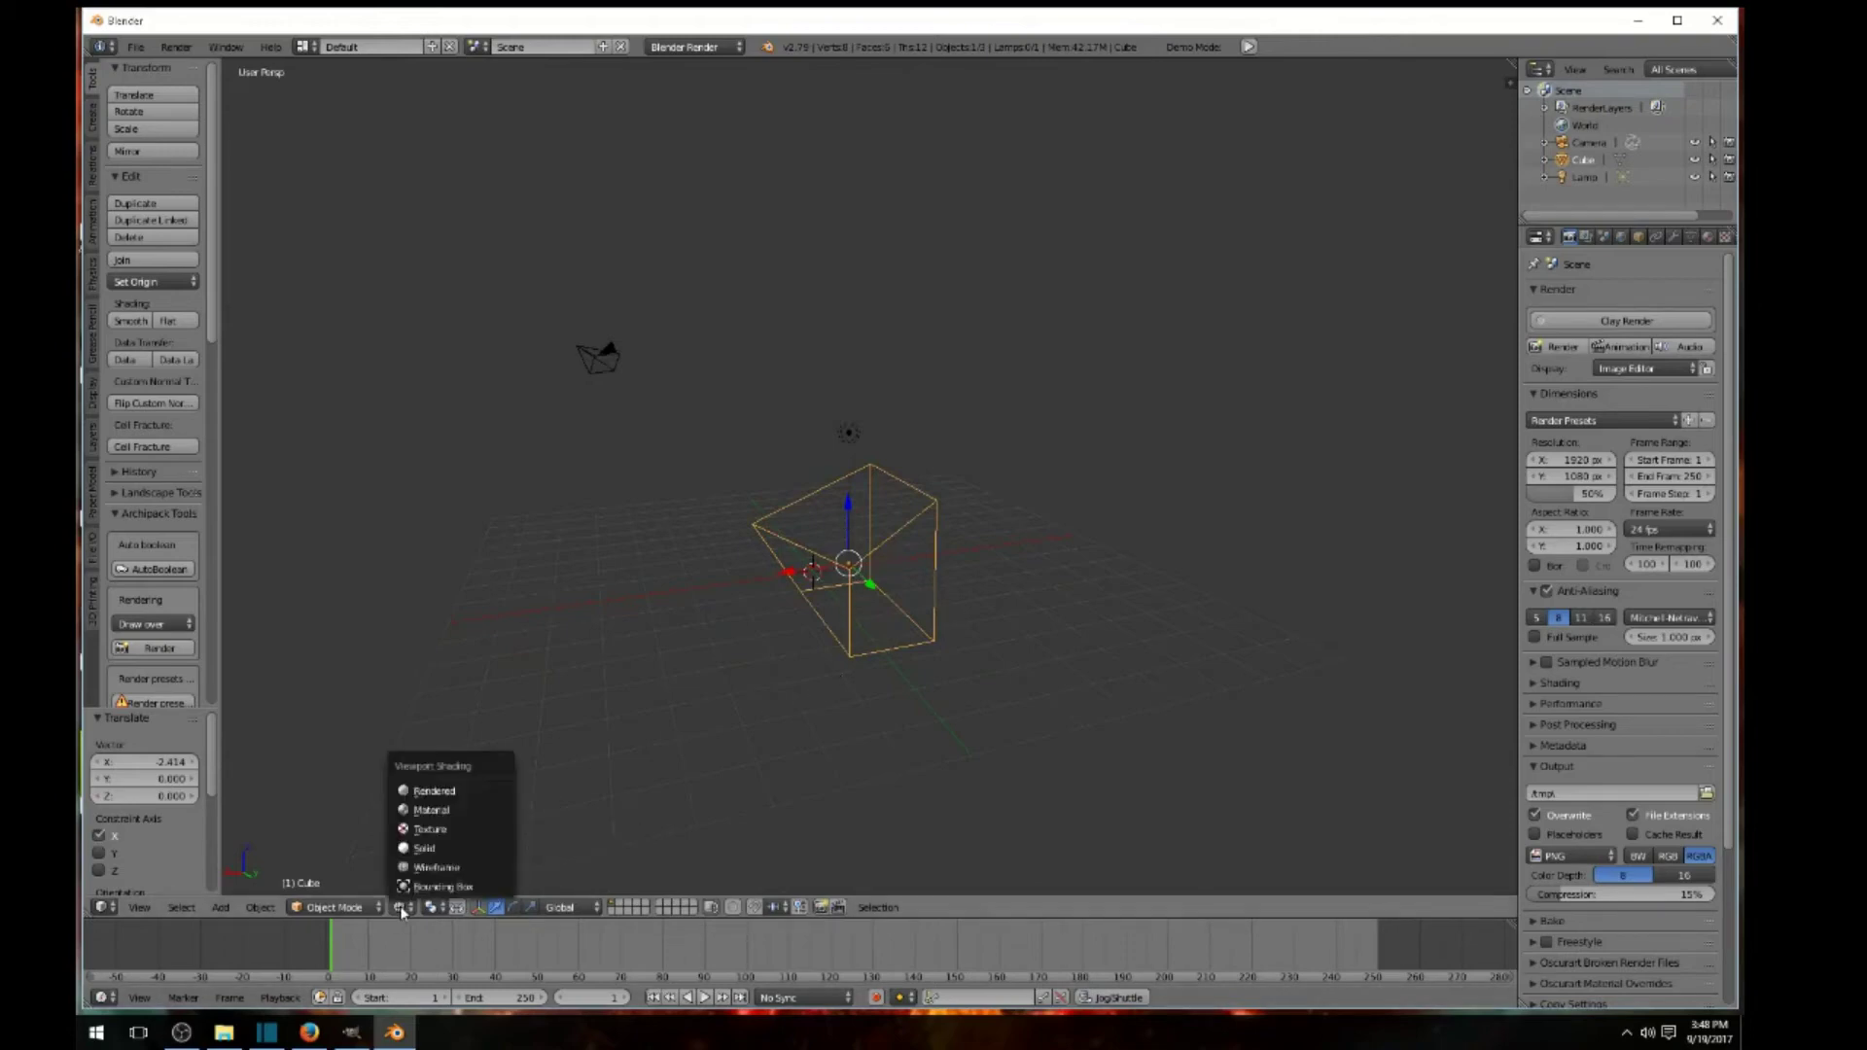
left_click(428, 848)
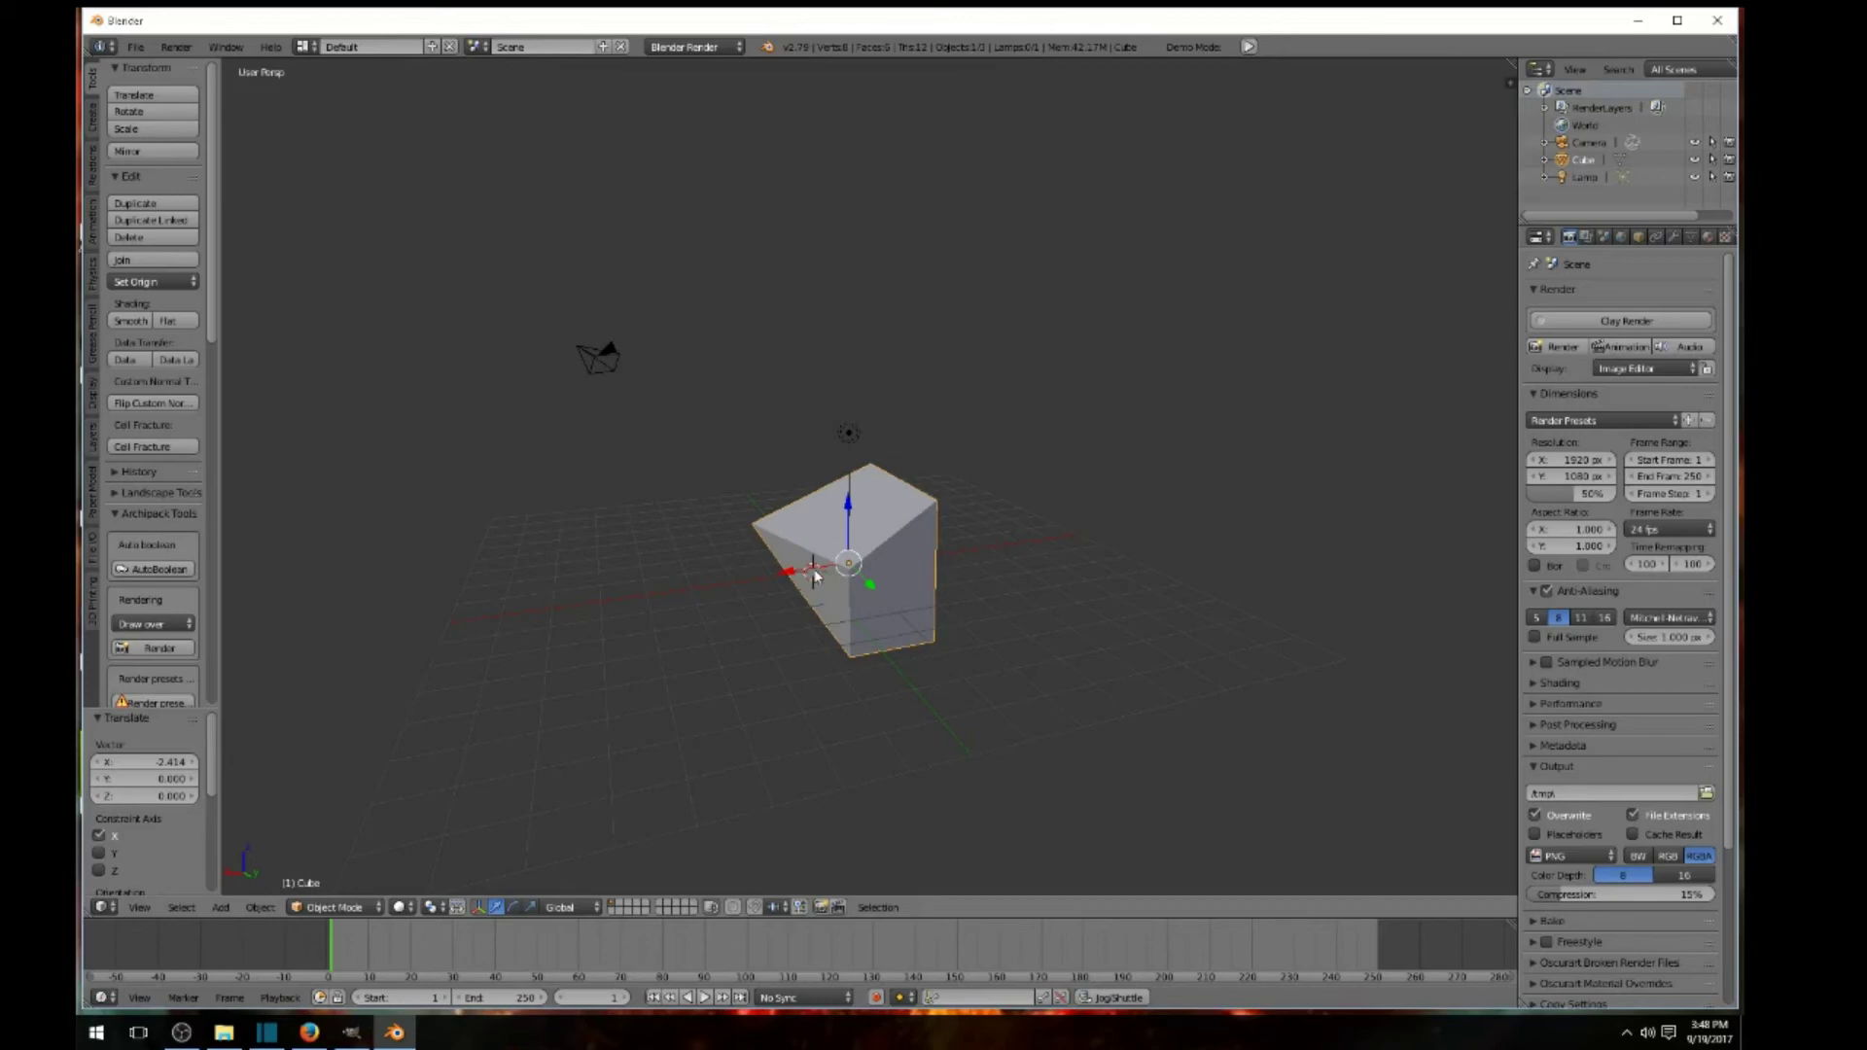
- Shift the cube along X, then add a UV sphere and move it left of the cube
mouse_move(809, 574)
left_mouse_down()
mouse_move(553, 621)
mouse_move(835, 572)
left_mouse_up()
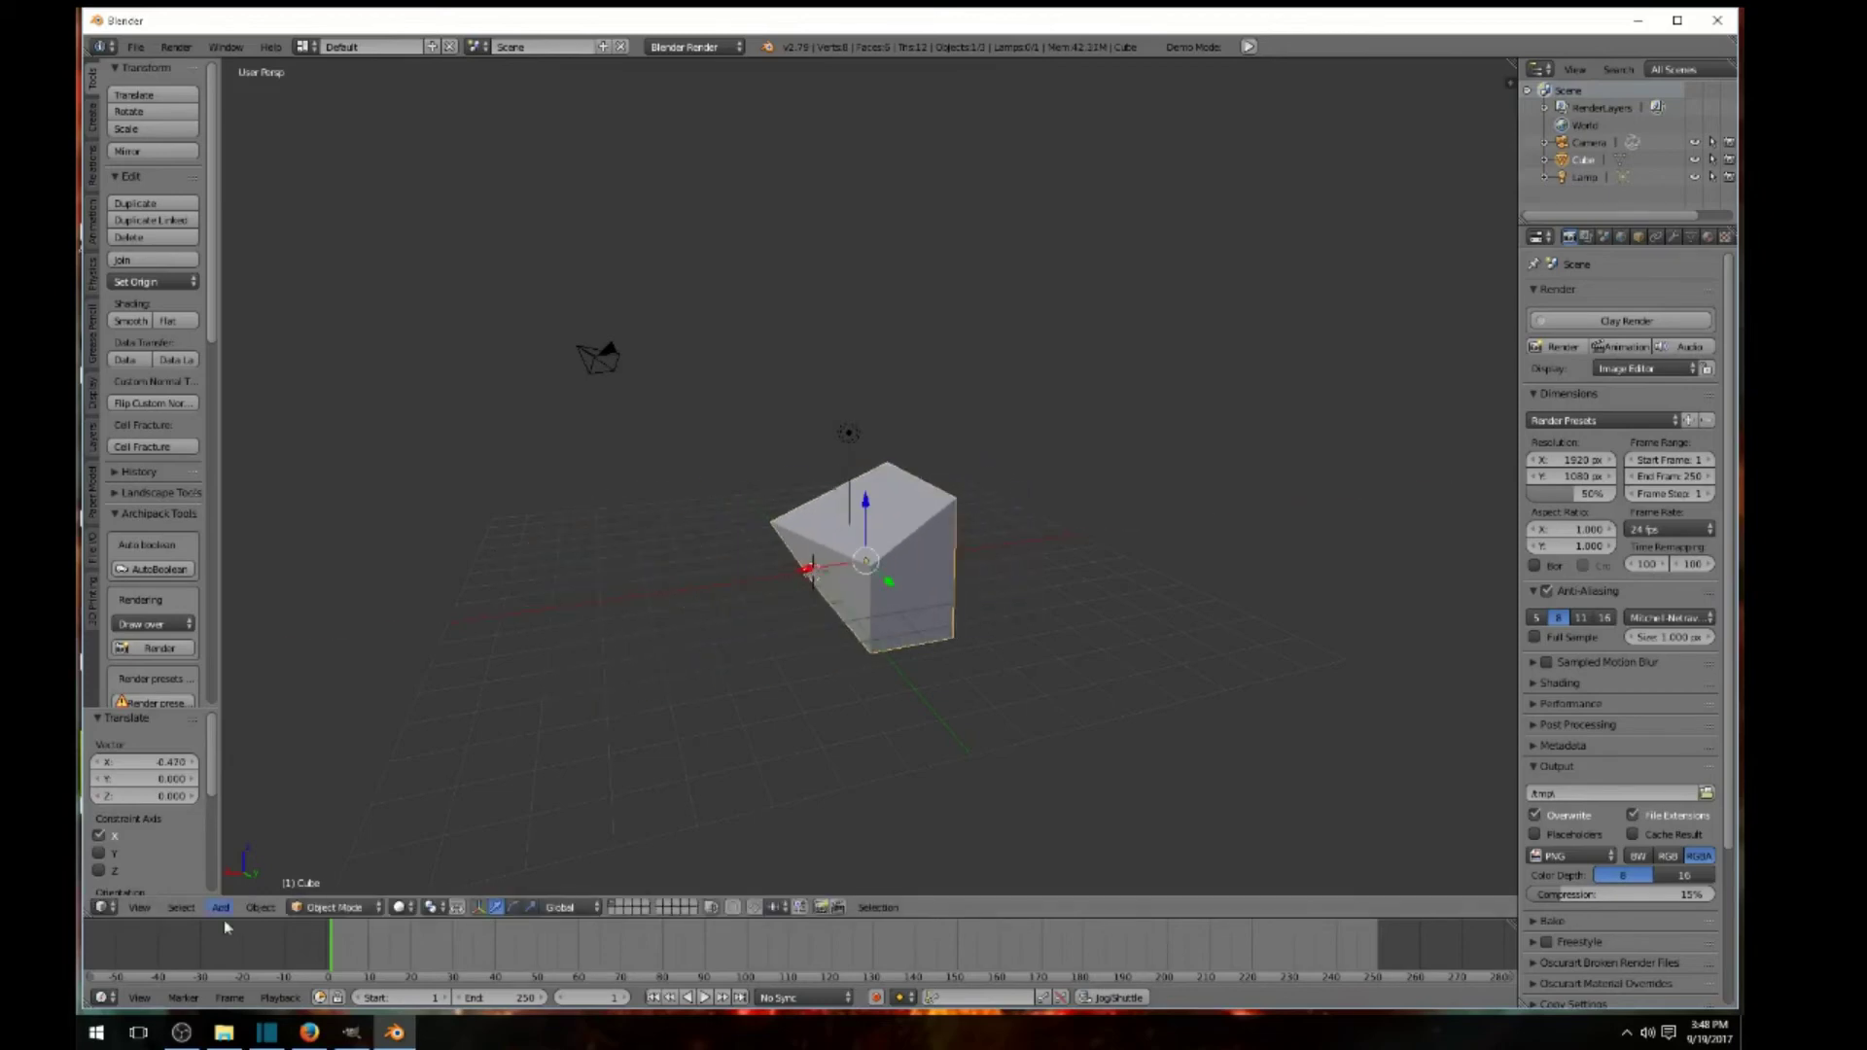
left_click(222, 907)
mouse_move(236, 890)
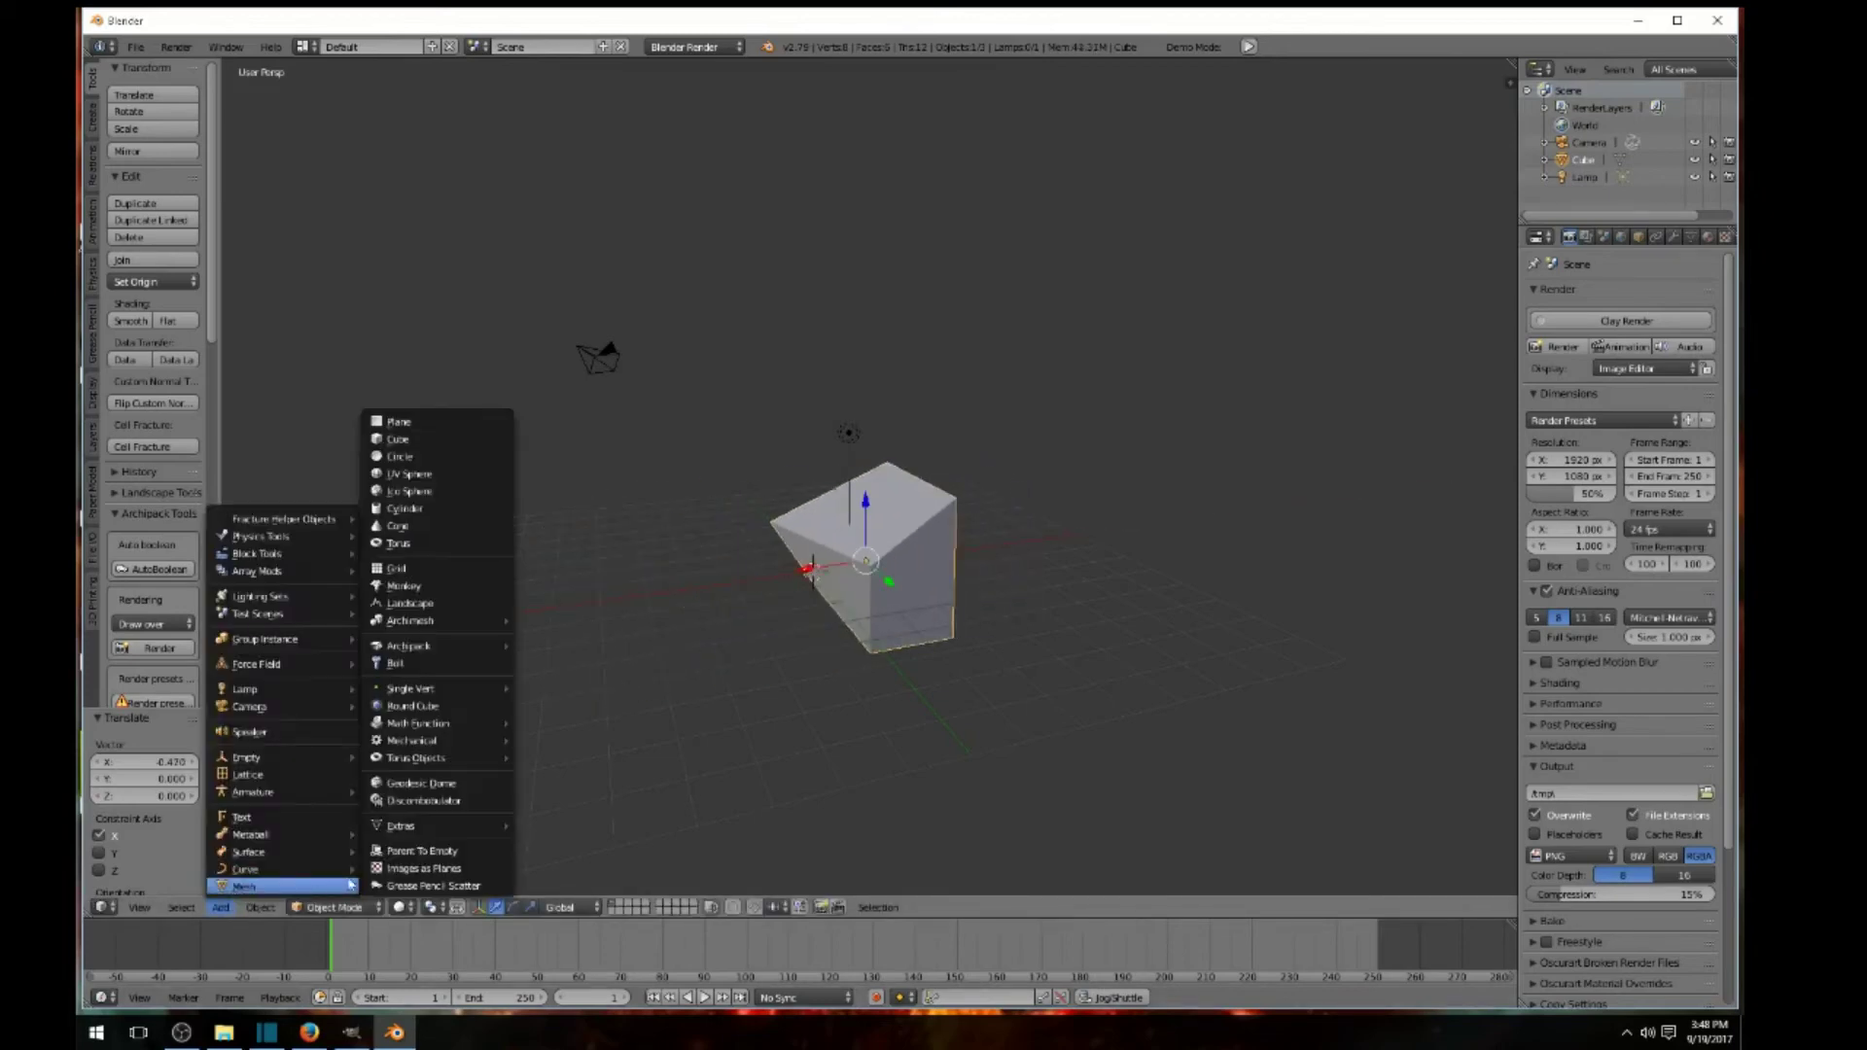
left_click(425, 475)
left_click_drag(754, 584, 543, 613)
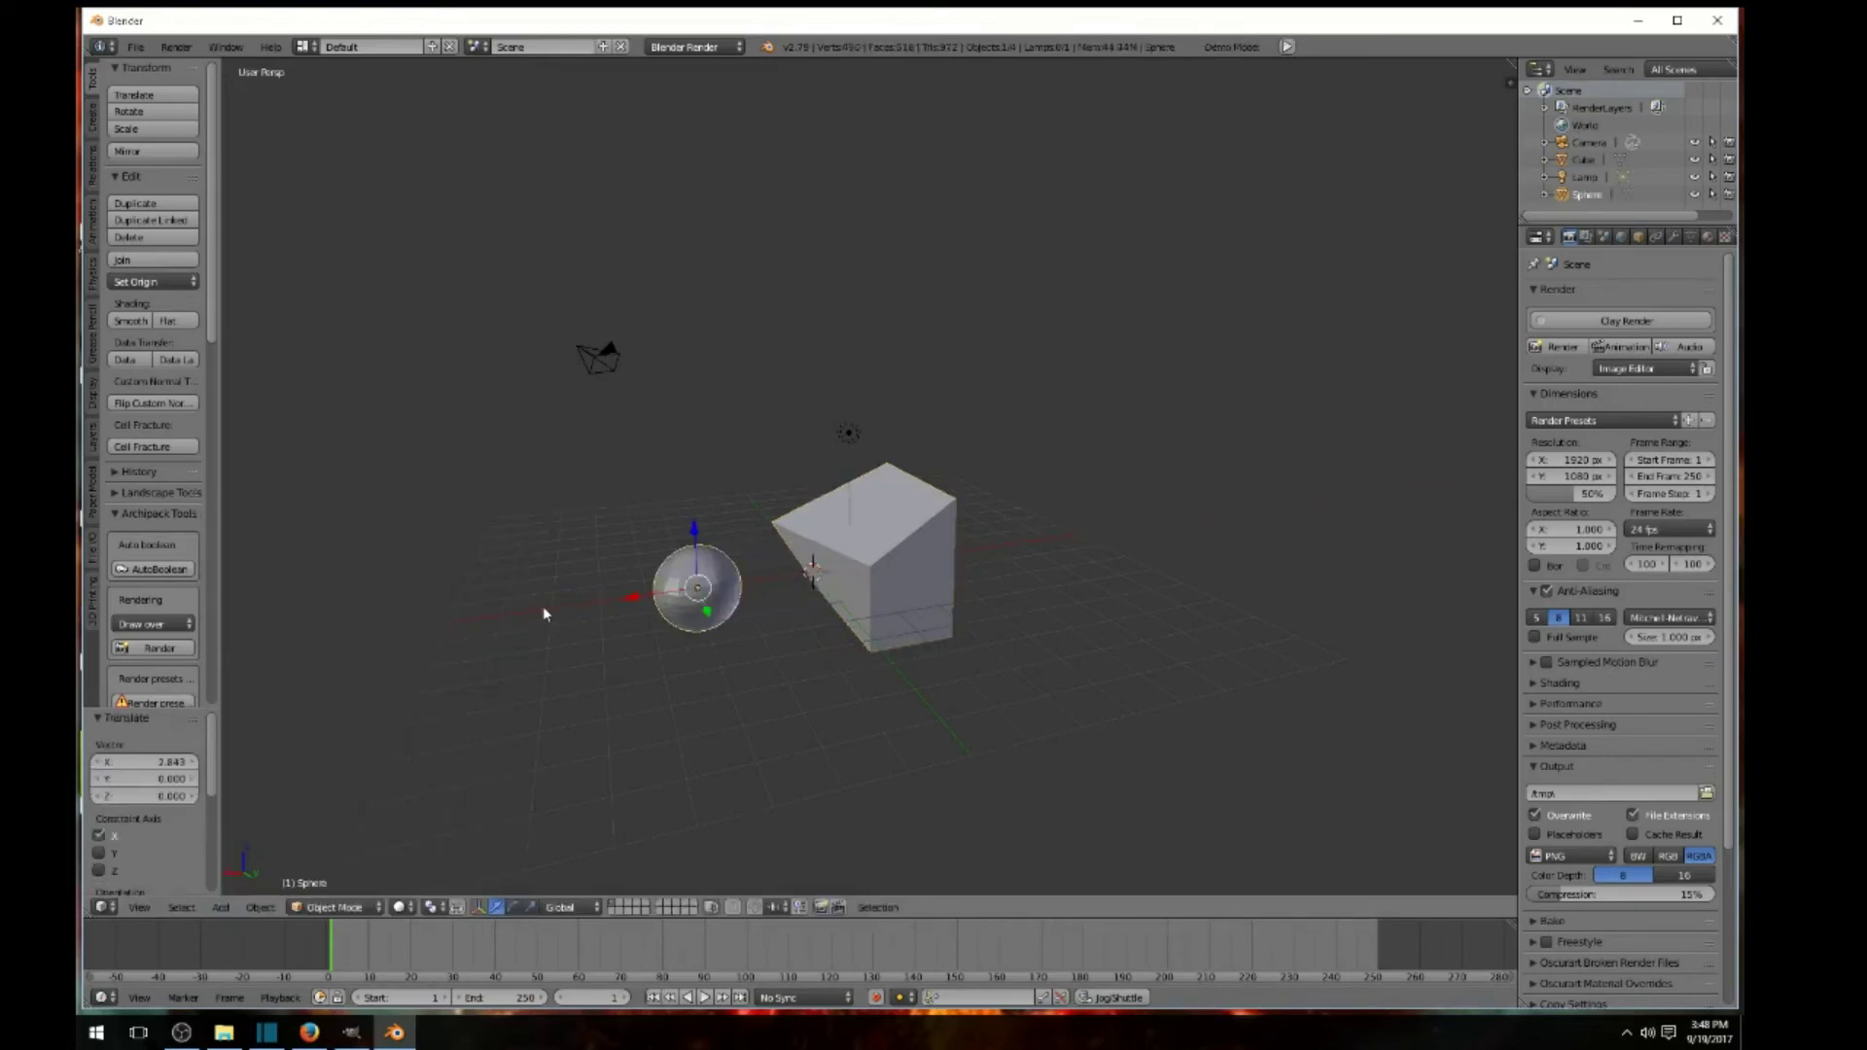
- Add a monkey head and move it along X, then move the cube along the Y axis
left_click(224, 908)
mouse_move(261, 907)
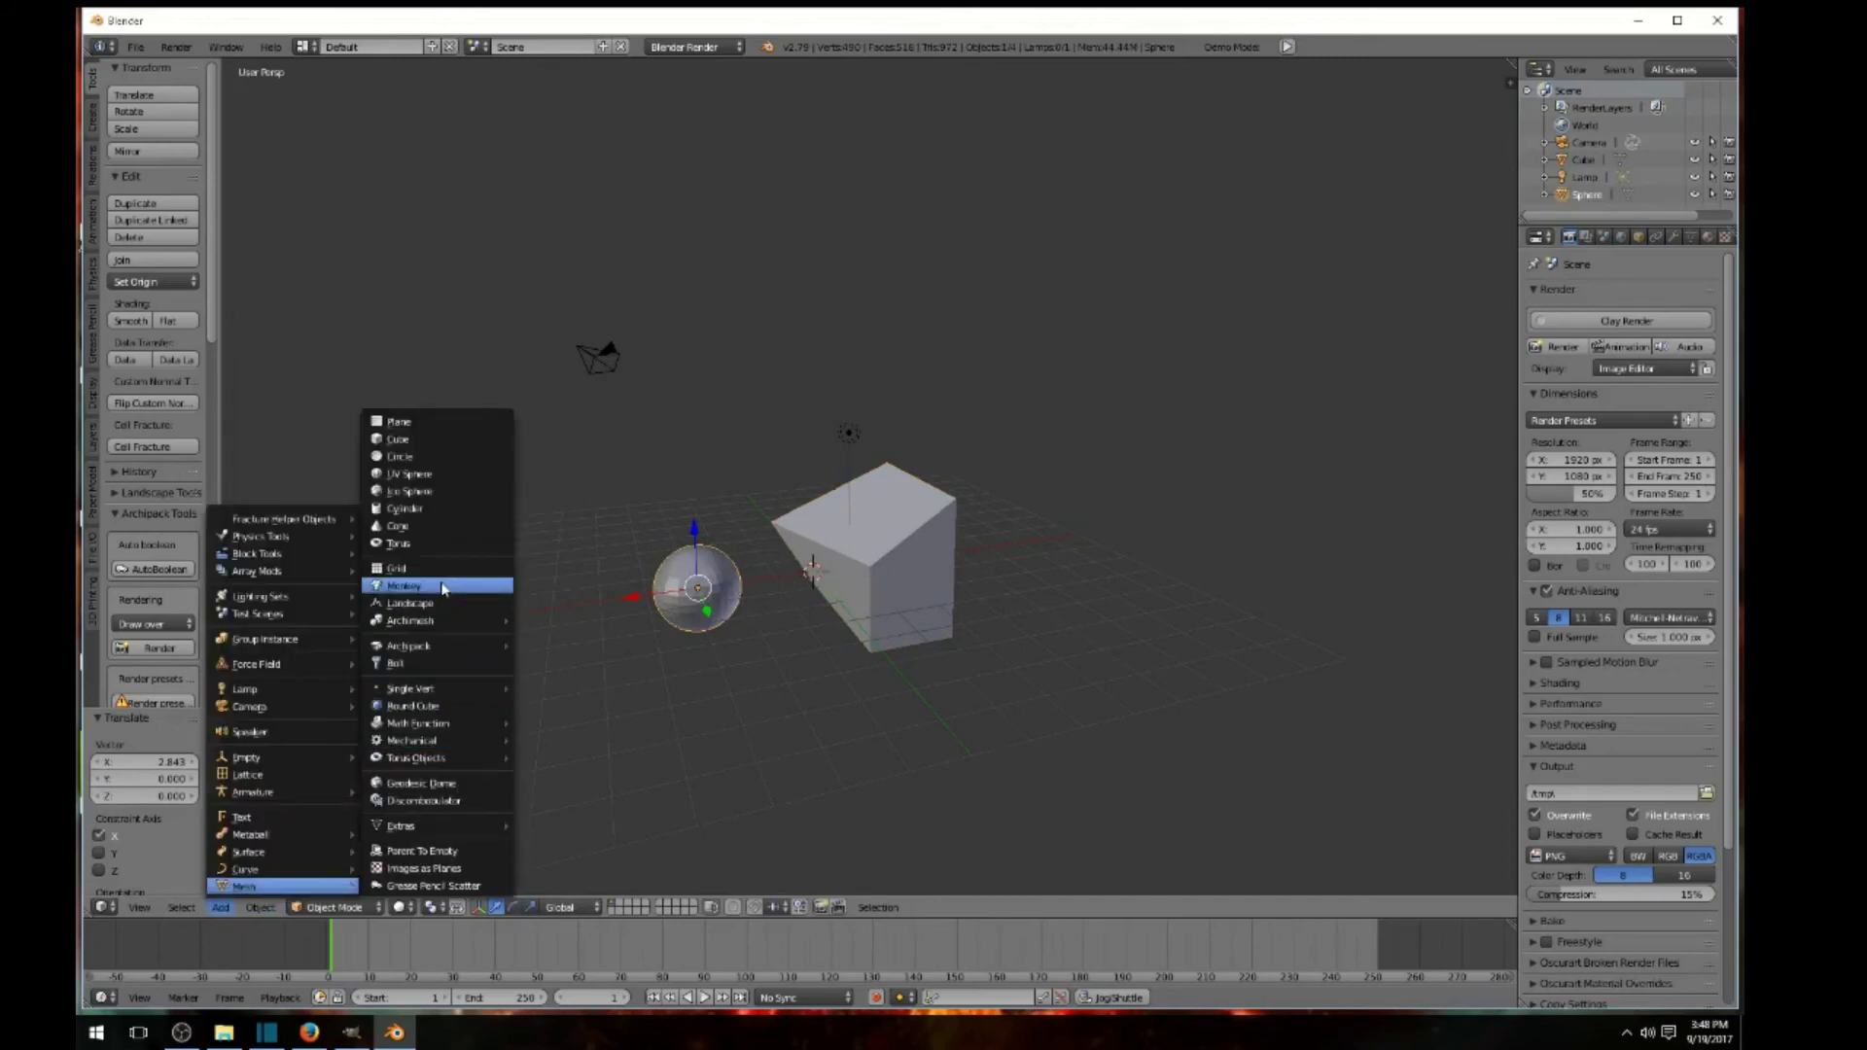
left_click(476, 587)
left_click_drag(753, 587, 1015, 586)
middle_click_drag(810, 580, 899, 618)
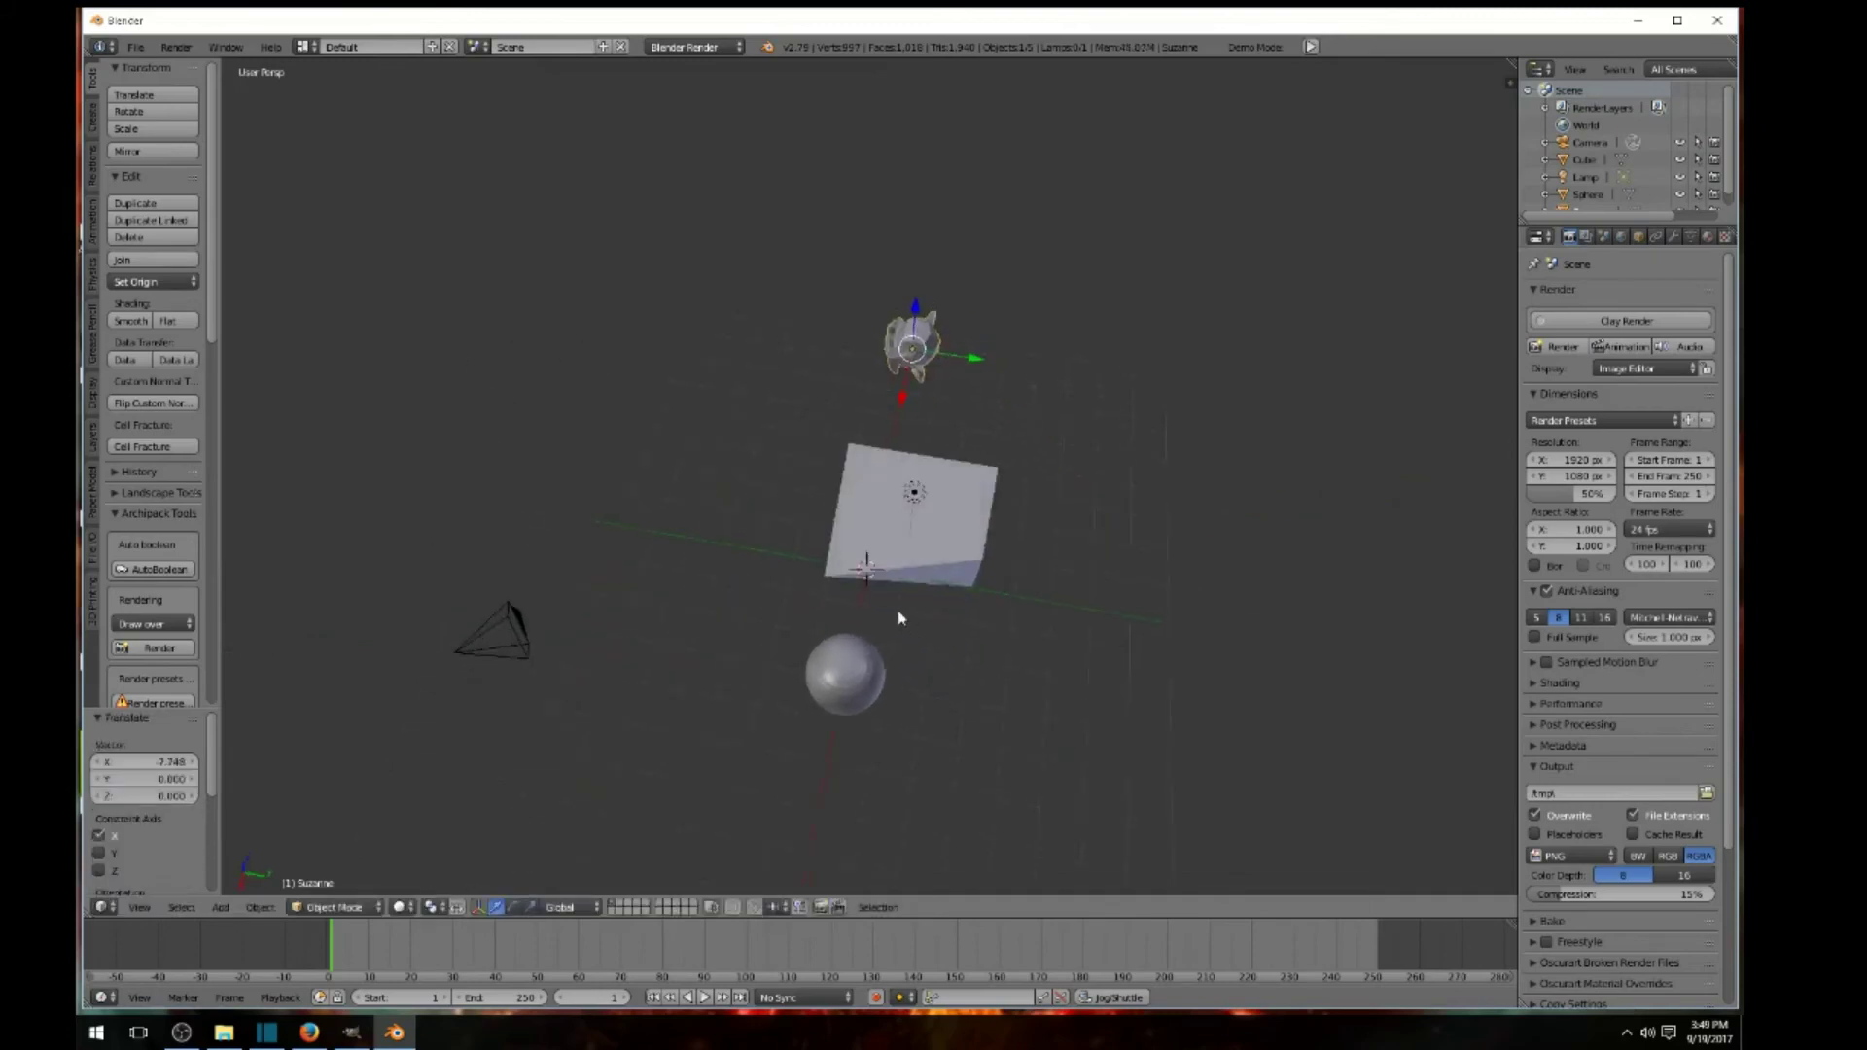
right_click(869, 562)
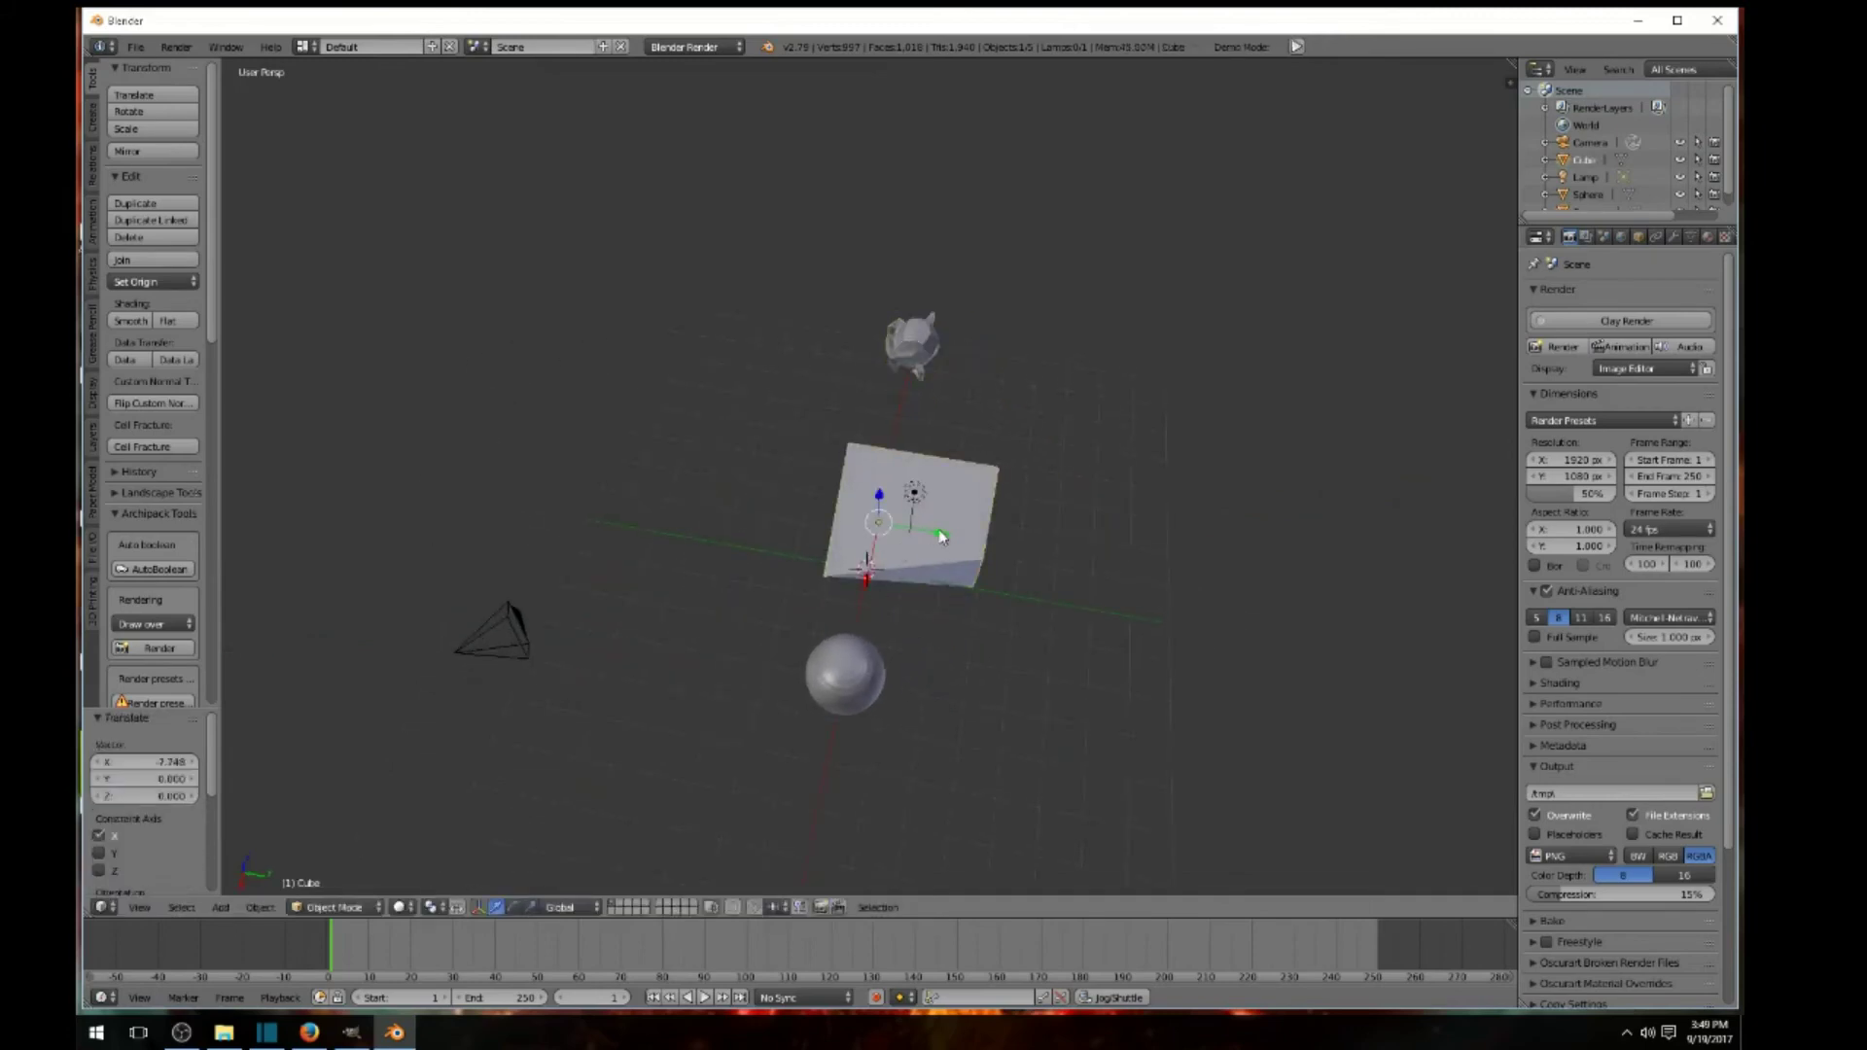
left_click_drag(942, 535, 604, 529)
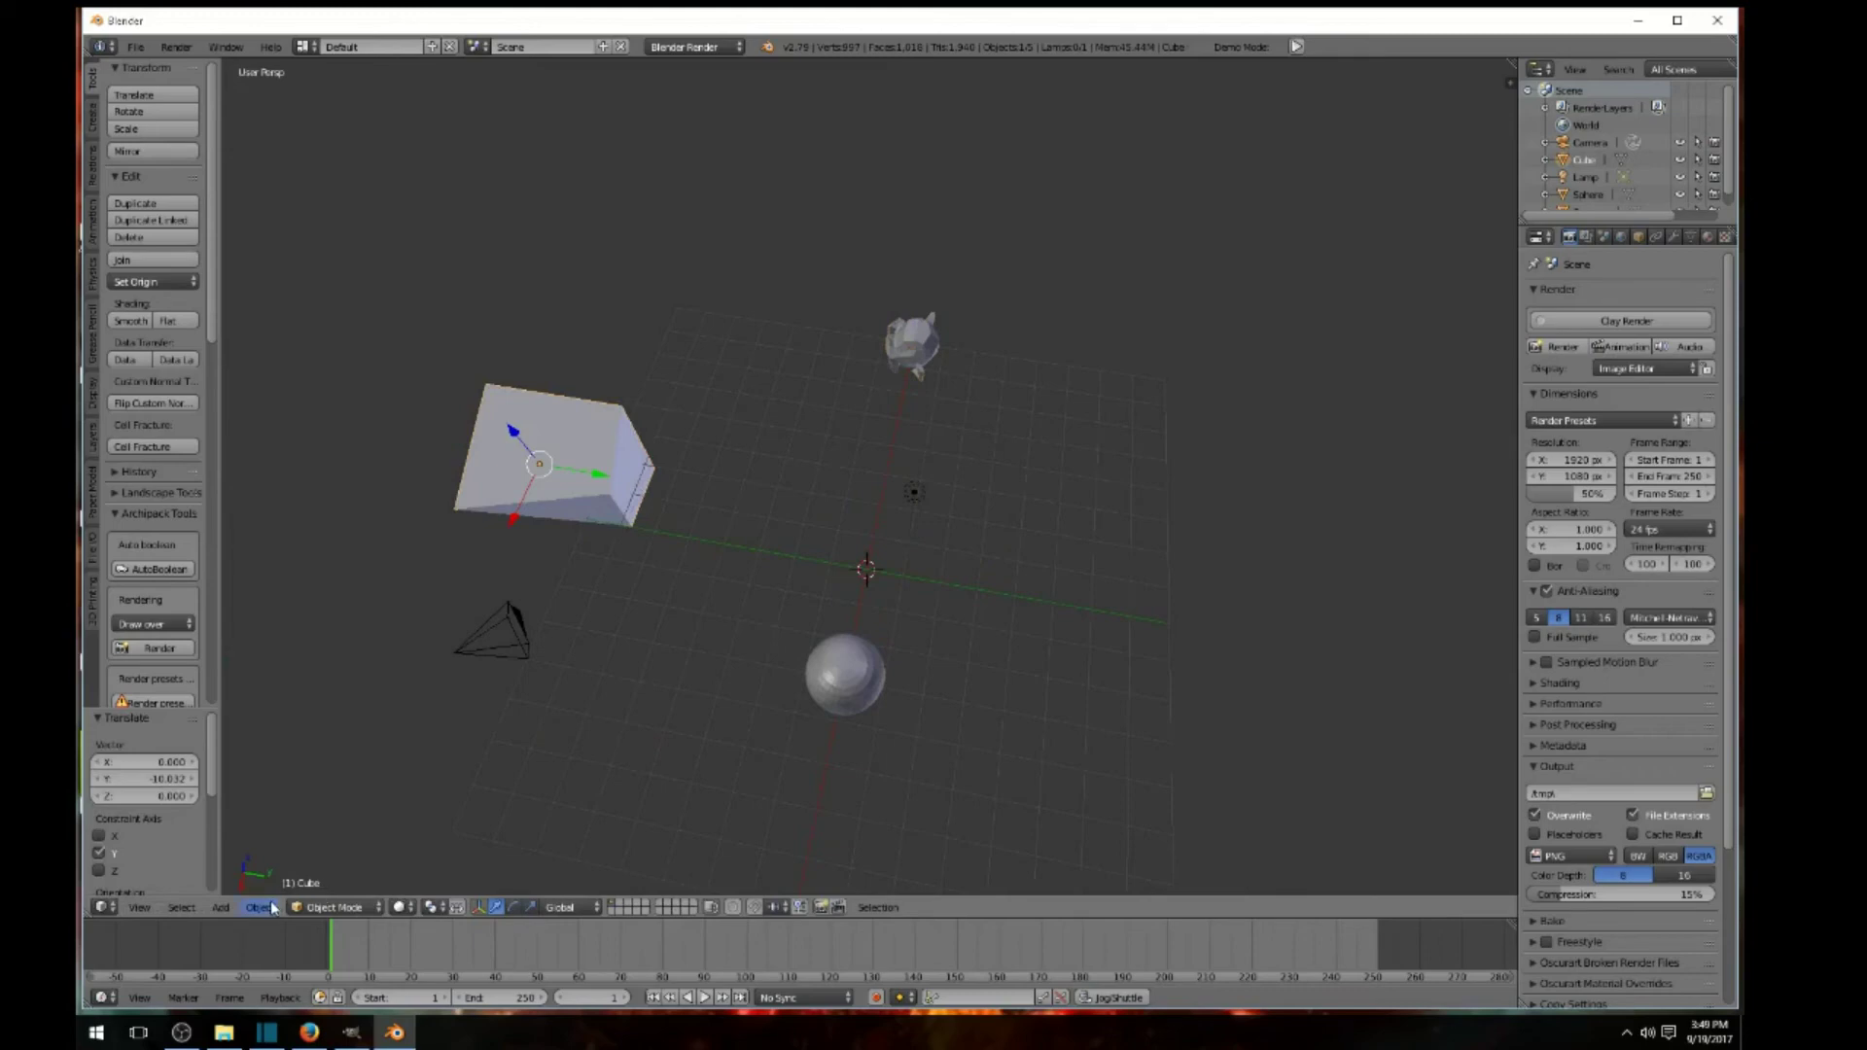
- Add a cone, move it along Y among the other objects and raise it 0.180 on Z
left_click(221, 907)
mouse_move(265, 886)
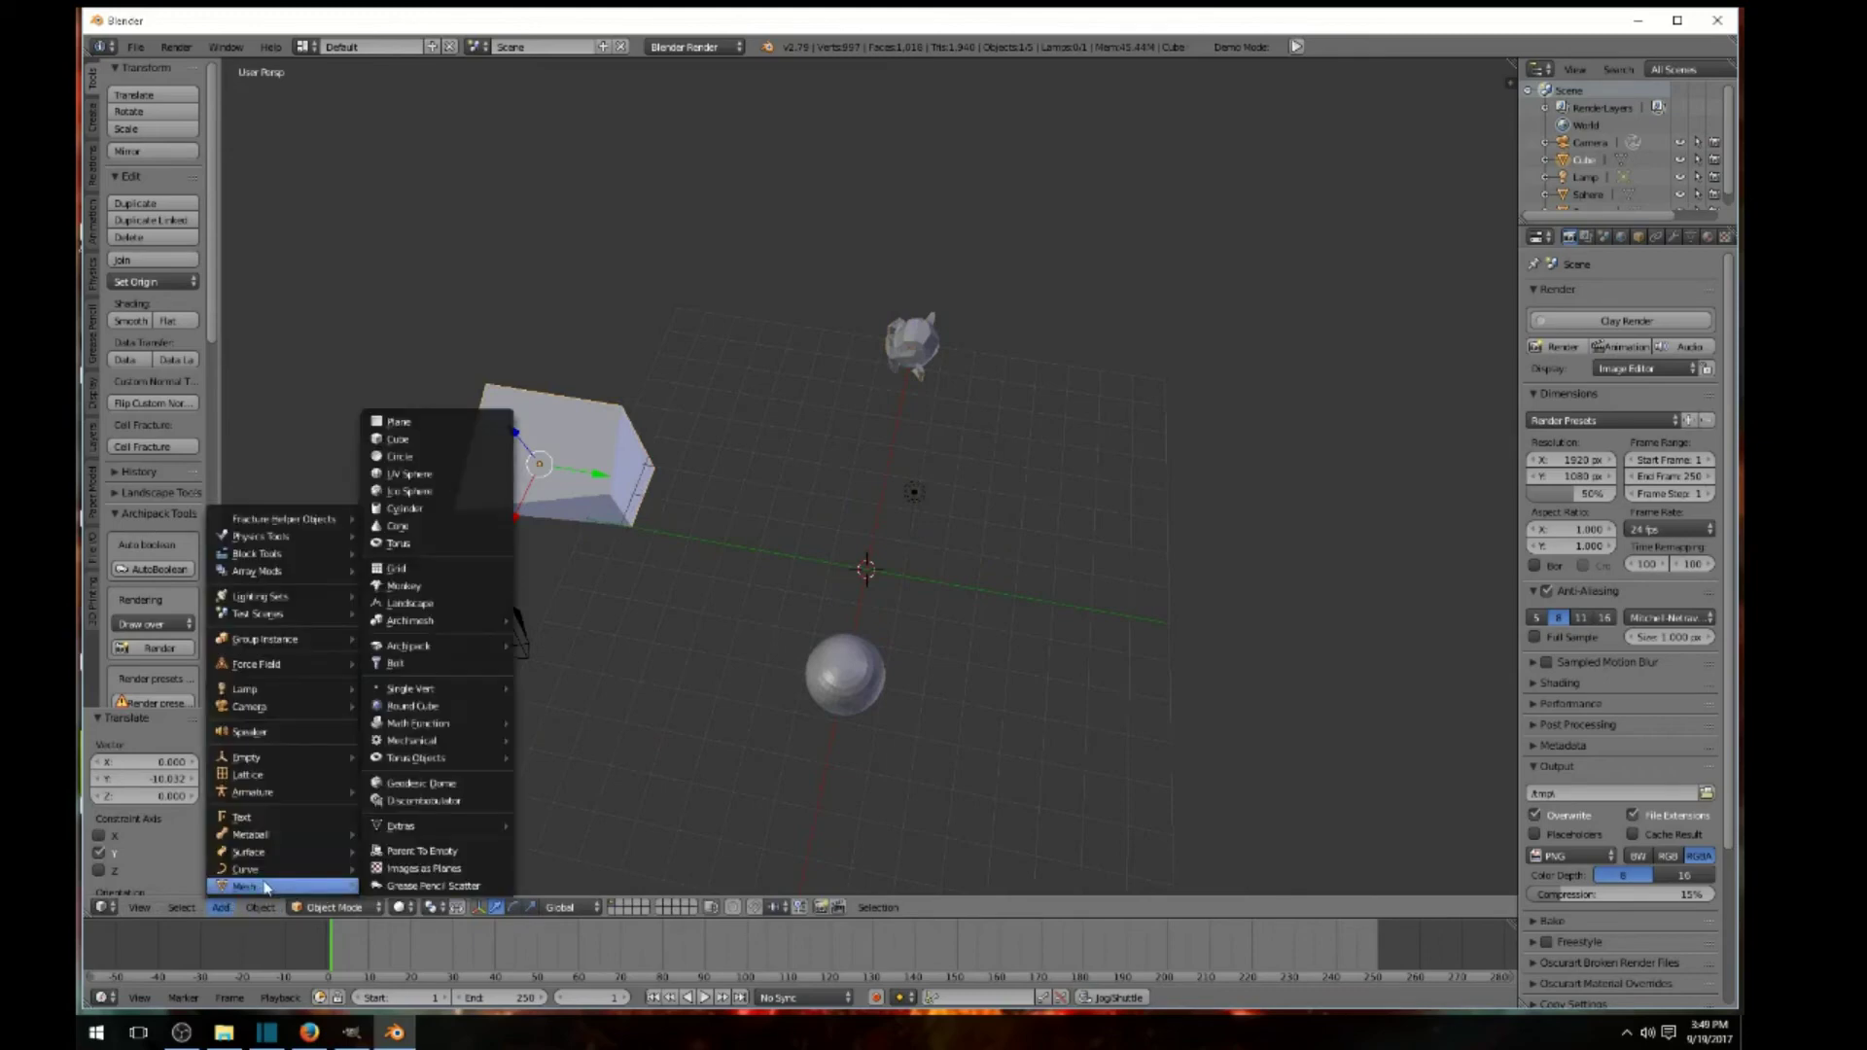
left_click(421, 535)
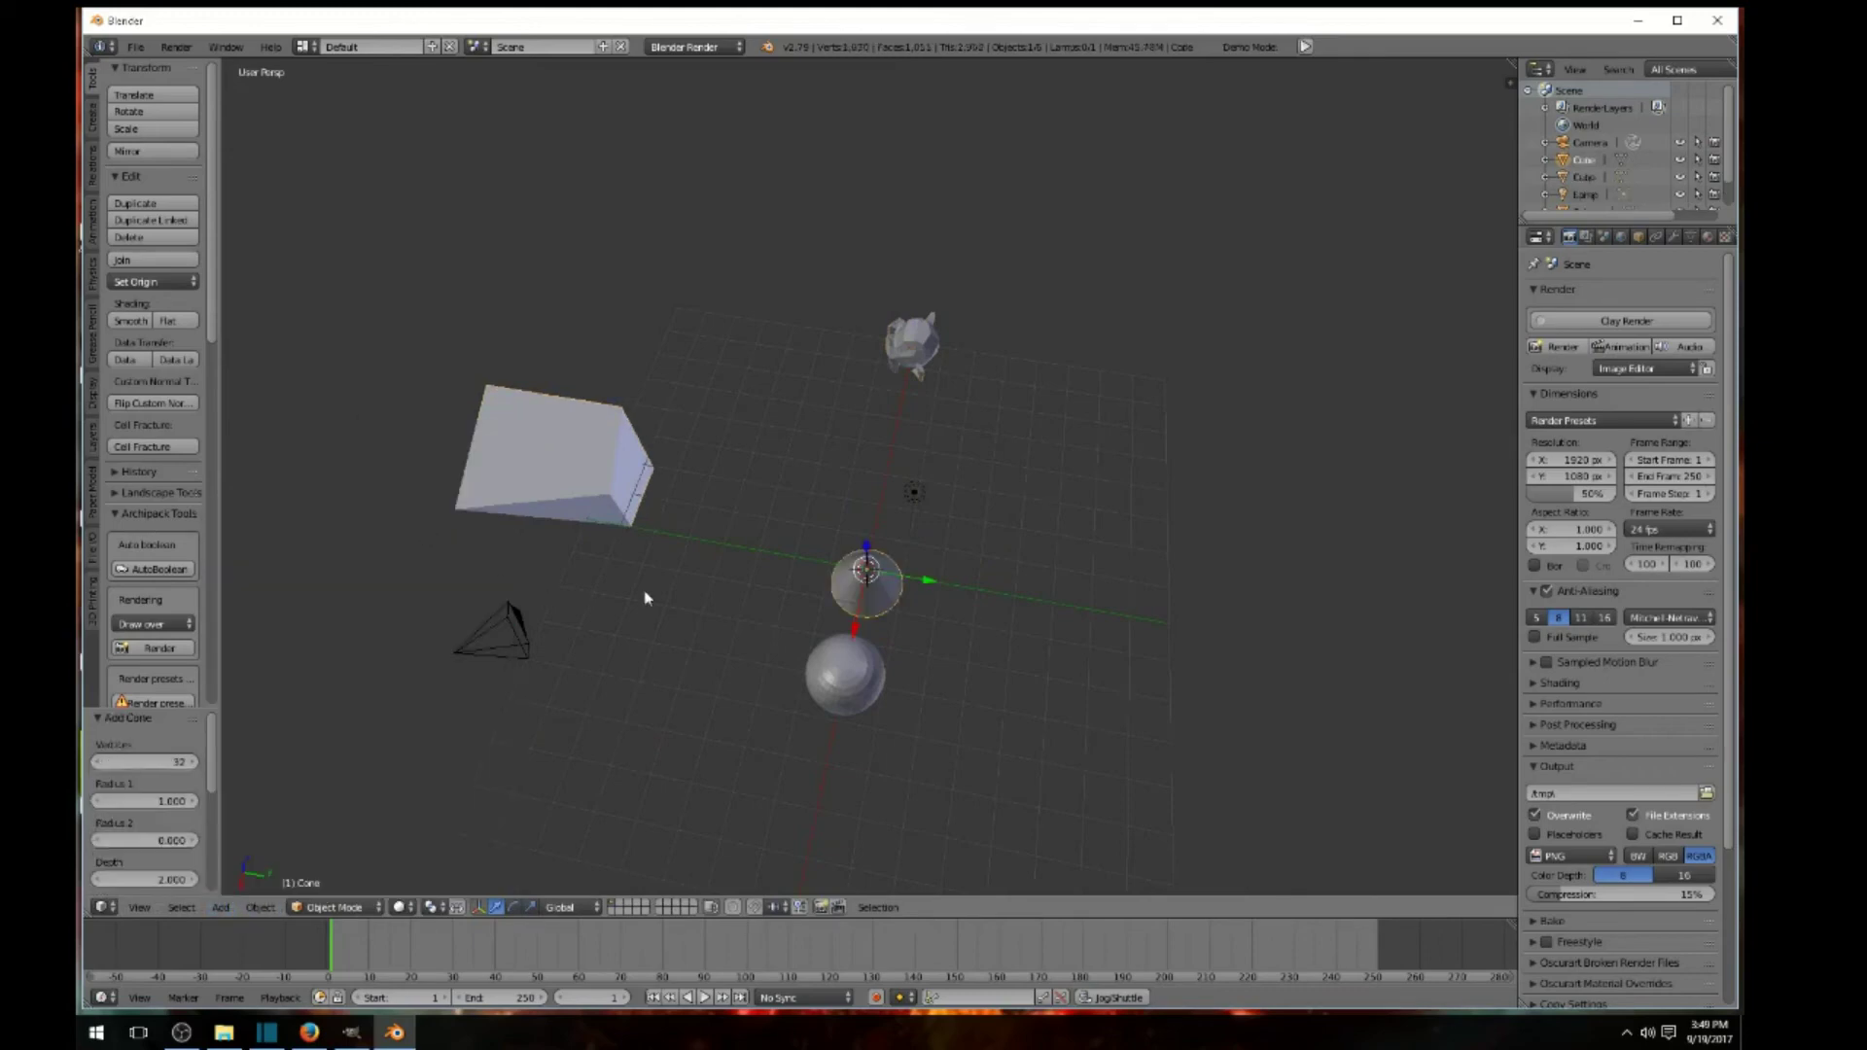
left_click_drag(930, 577, 1046, 603)
middle_click_drag(1046, 603, 875, 509)
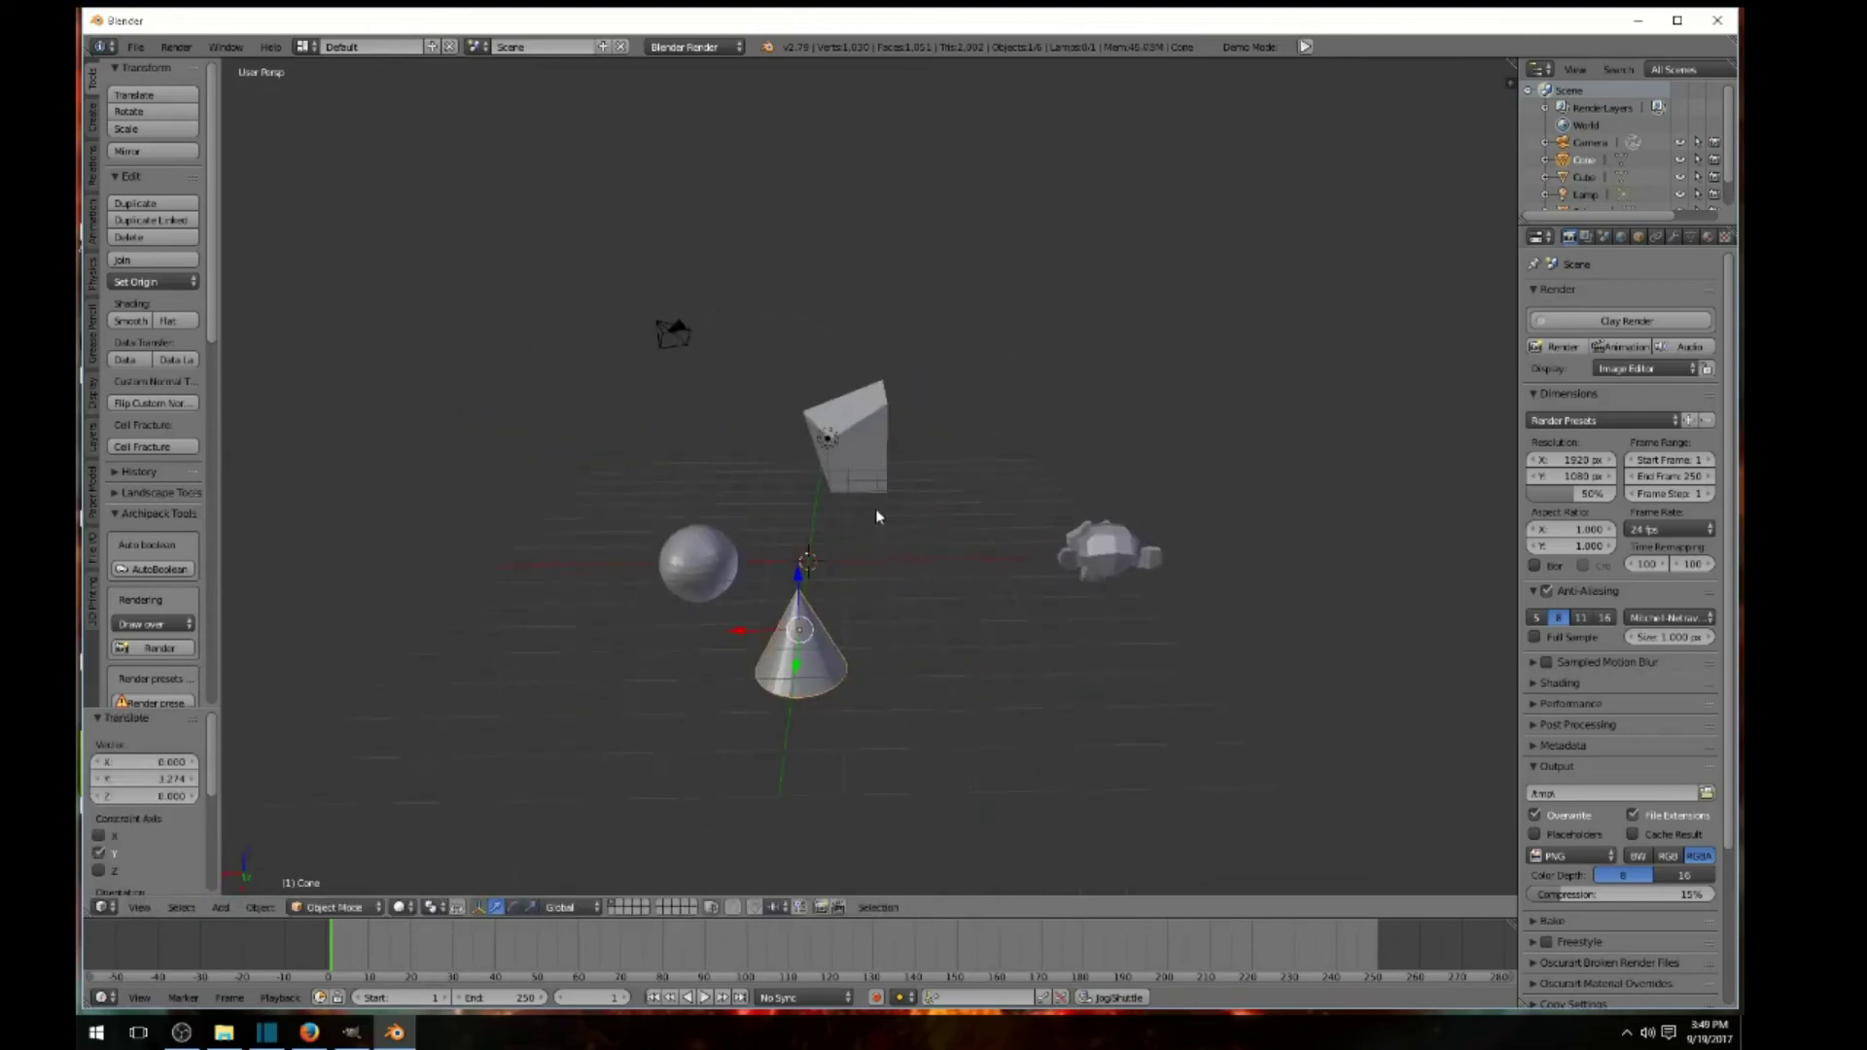
left_click_drag(794, 582, 861, 511)
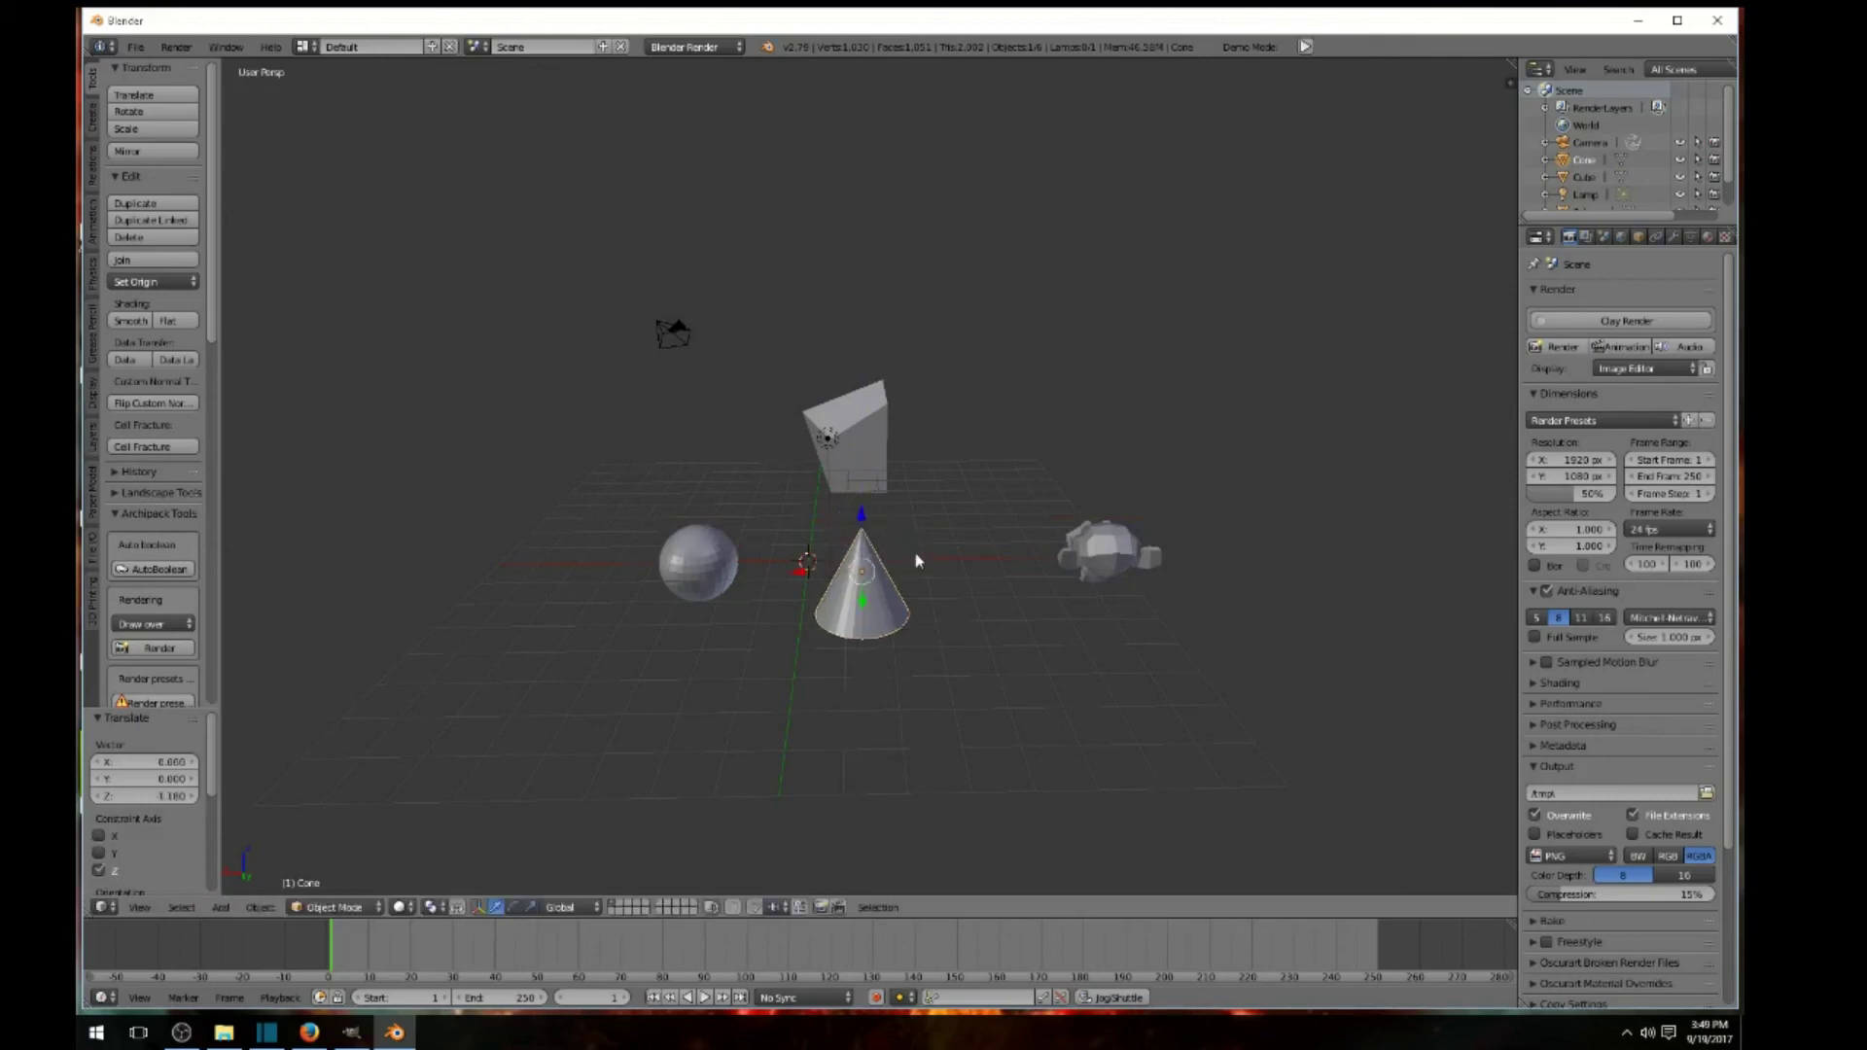
middle_click_drag(924, 578, 932, 667)
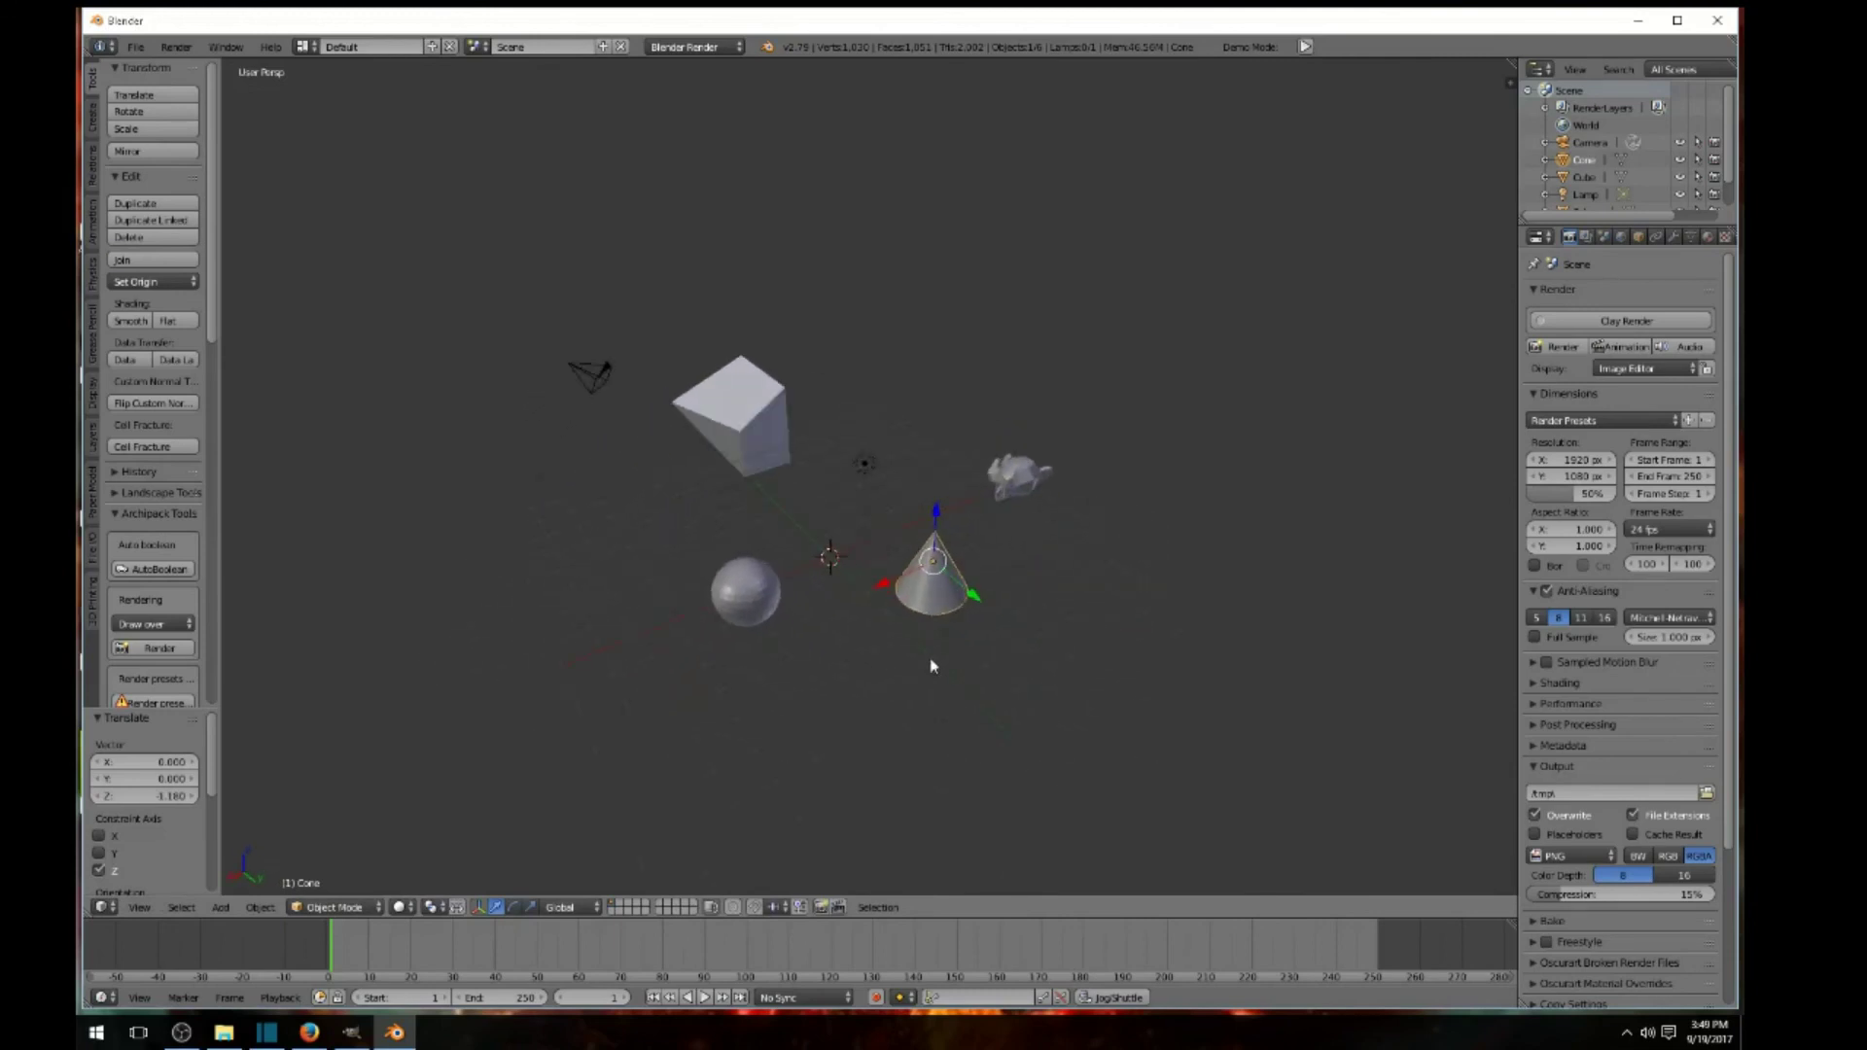